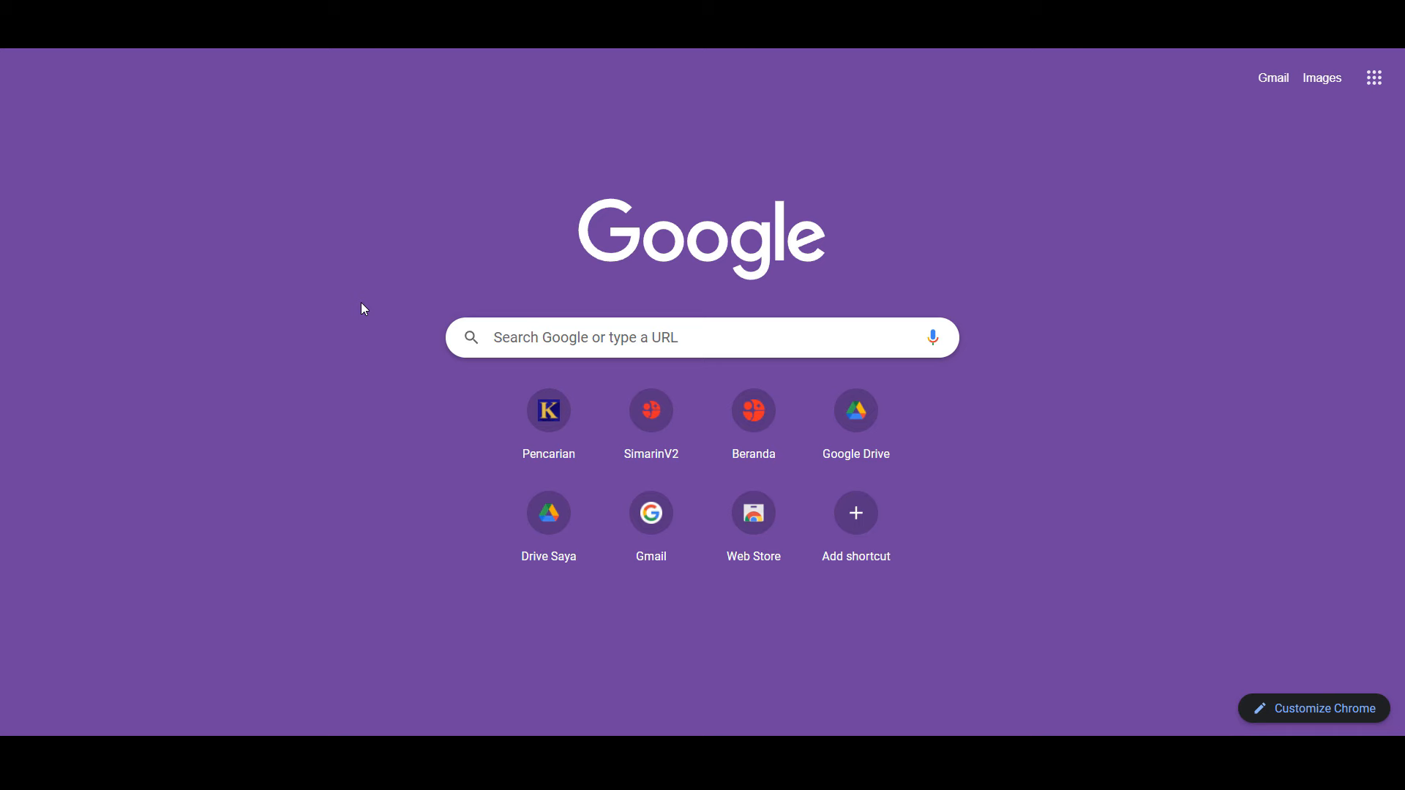
Step: Go to simarin.brin.go.id and sign in through SSO to reach the Intra BRIN home page
left_click(344, 33)
type("s")
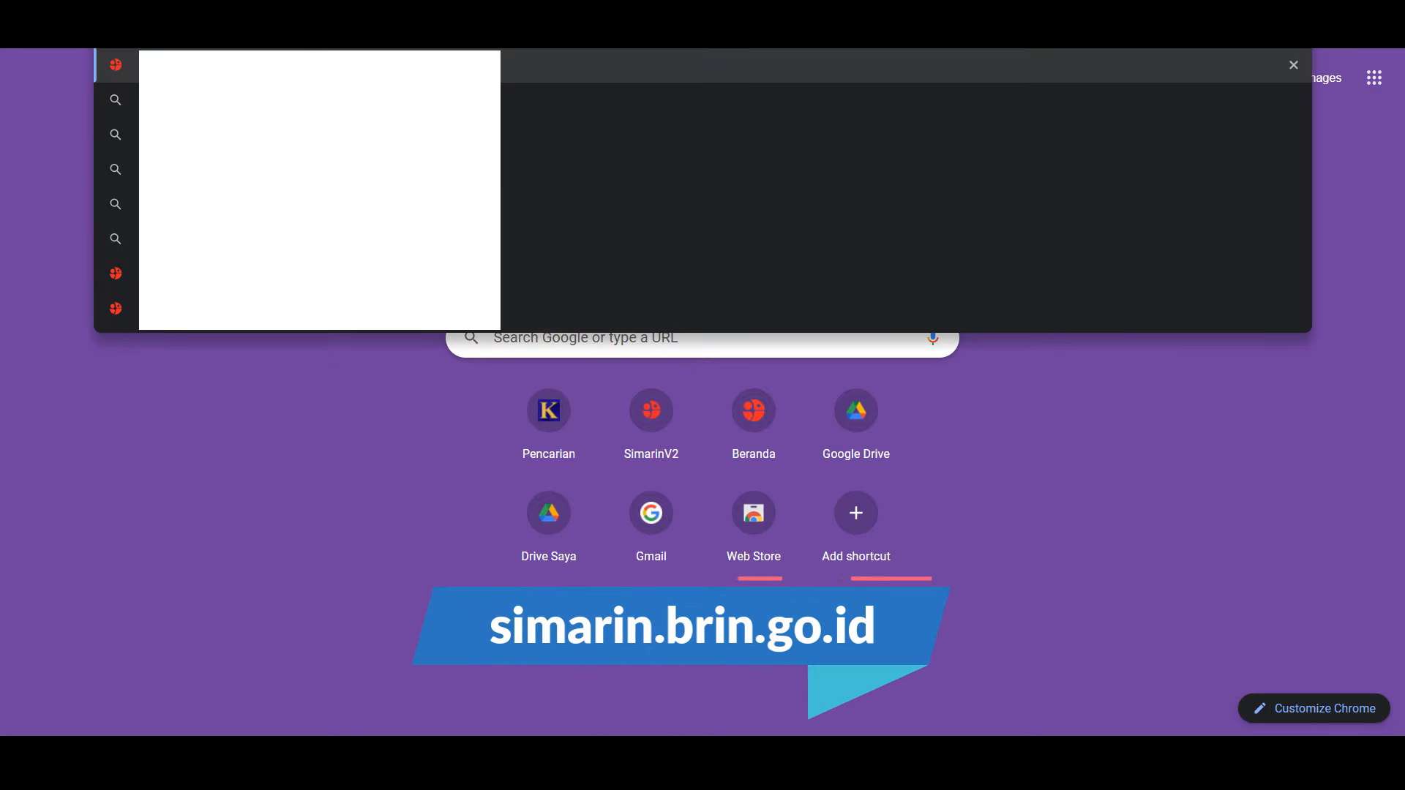
key("Return")
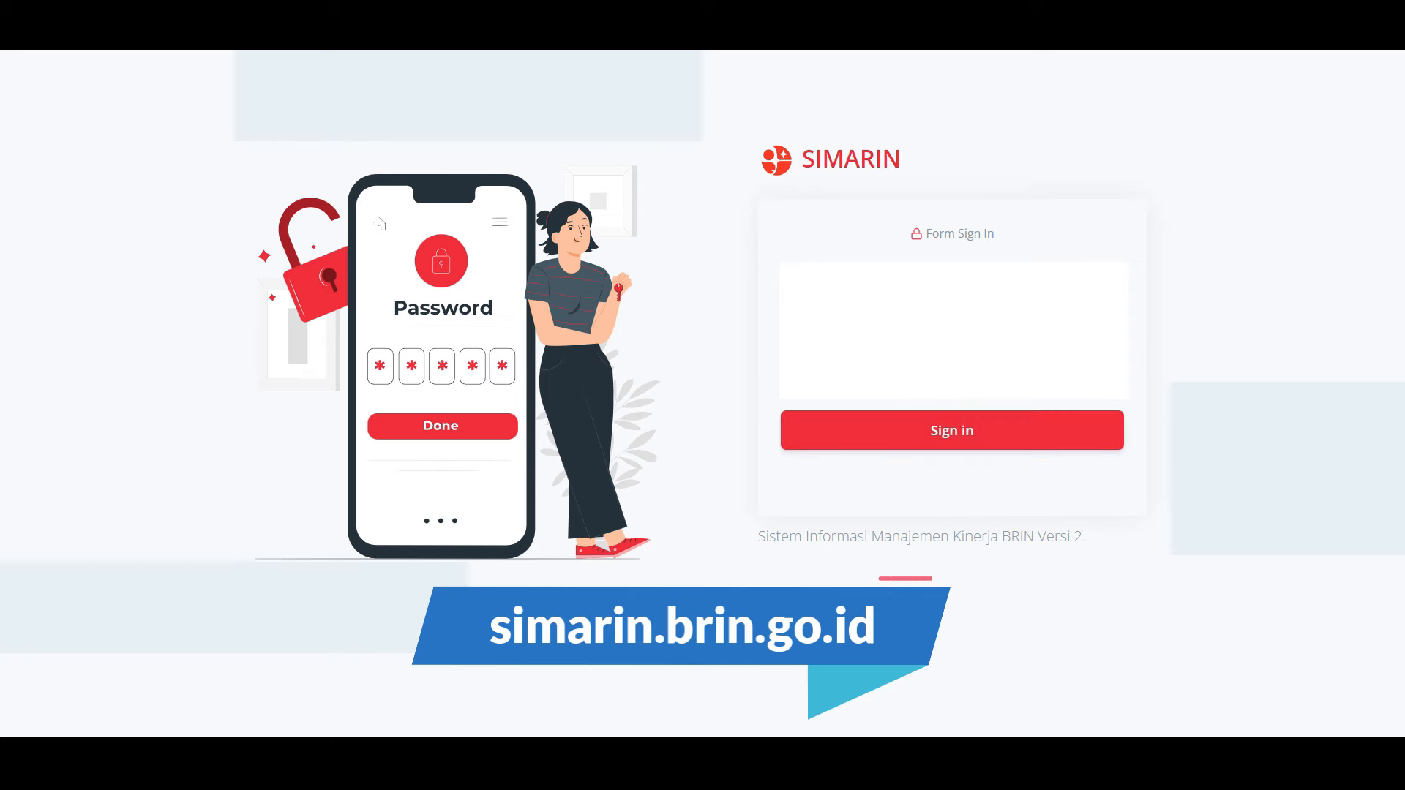
key("Return")
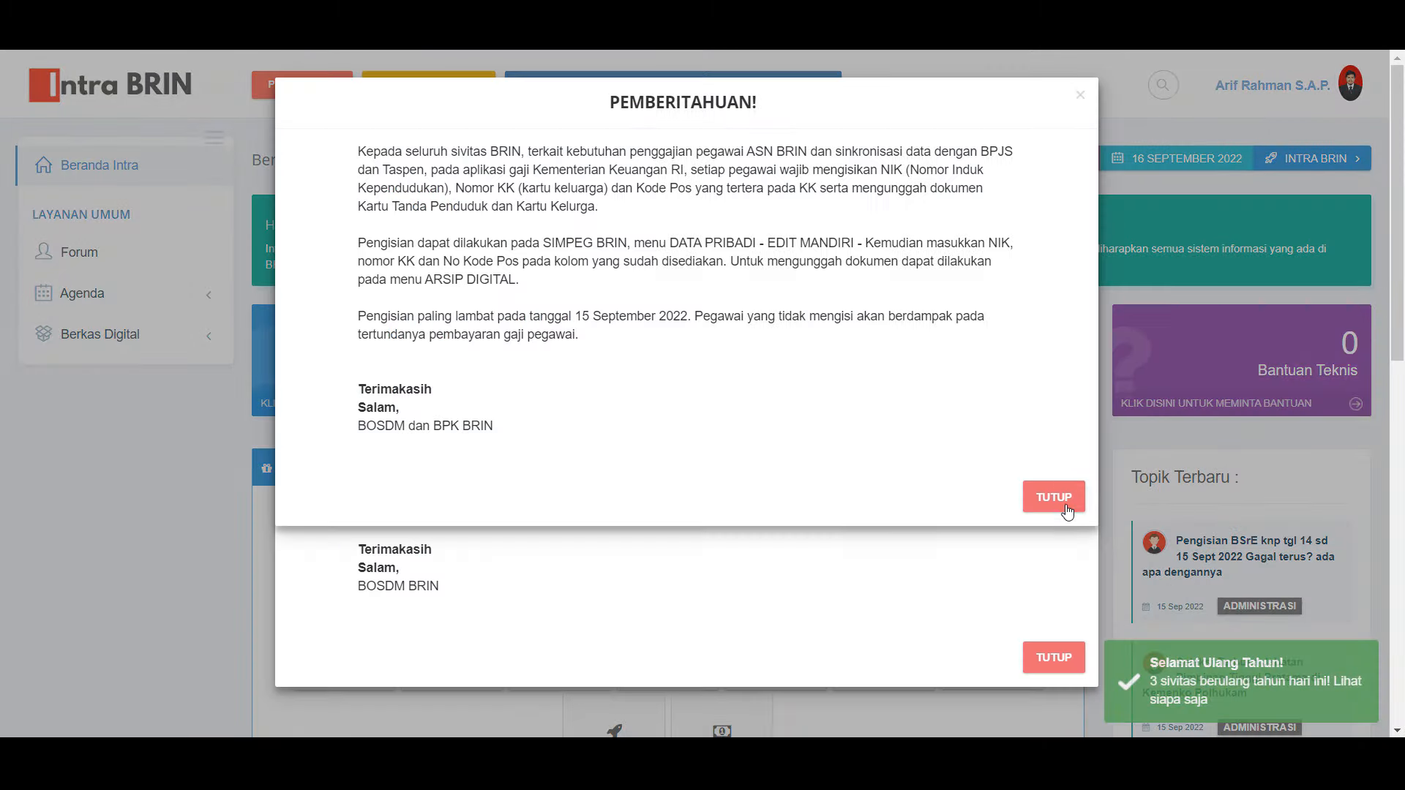
Step: Close the two notice popups and launch the SIMARIN module from Modul Umum Intra BRIN
left_click(1062, 502)
left_click(1062, 655)
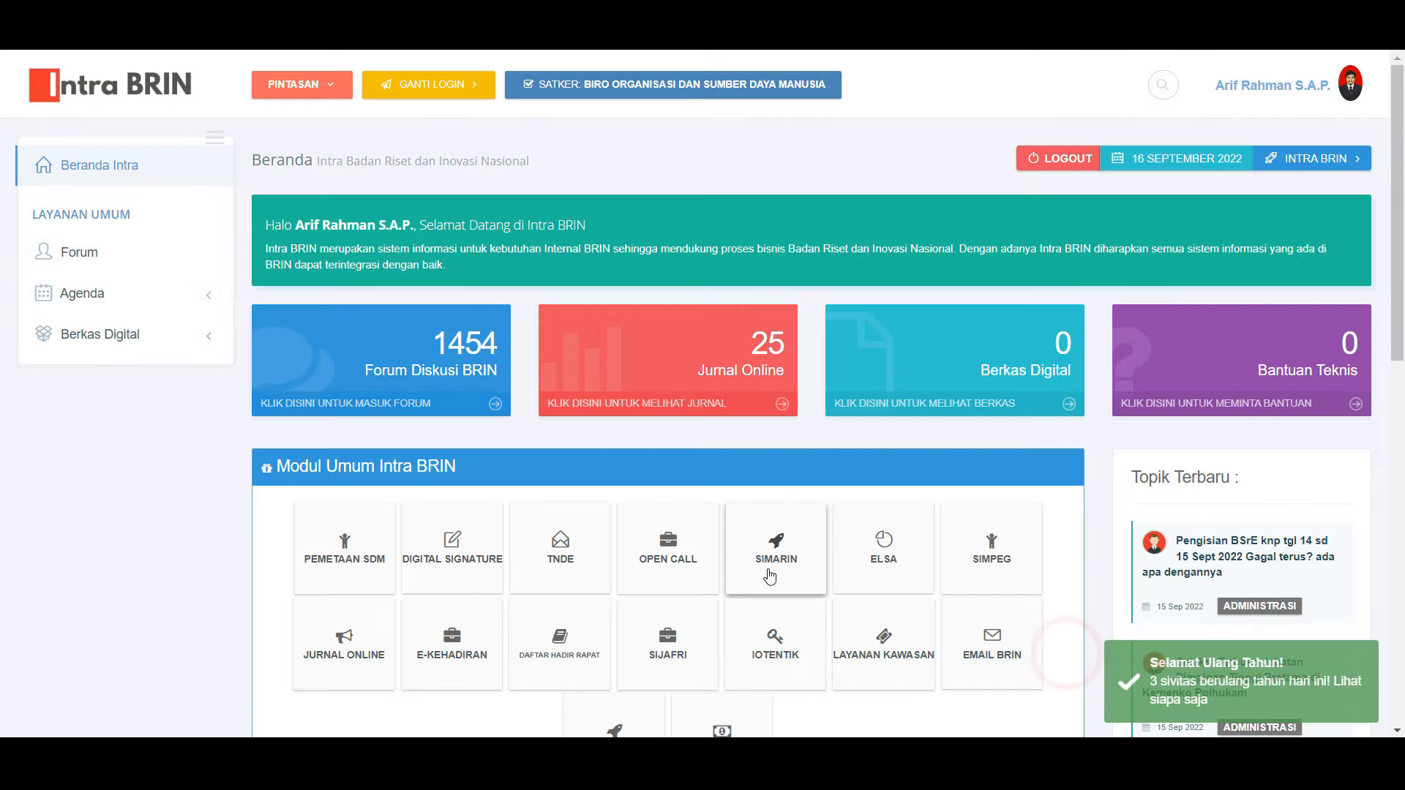
left_click(789, 559)
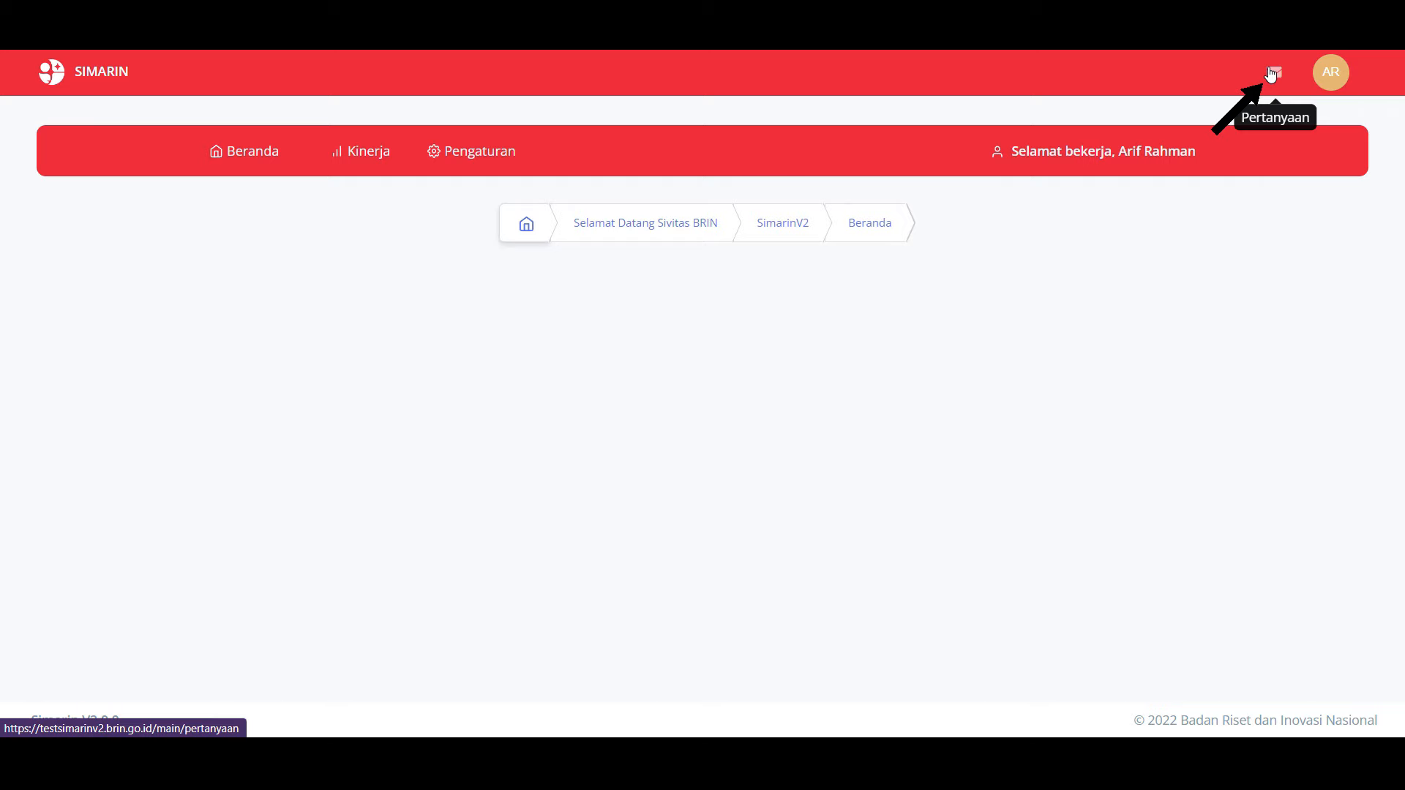
Step: Go to the Pertanyaan questions page via the mail icon in the top bar
left_click(1271, 74)
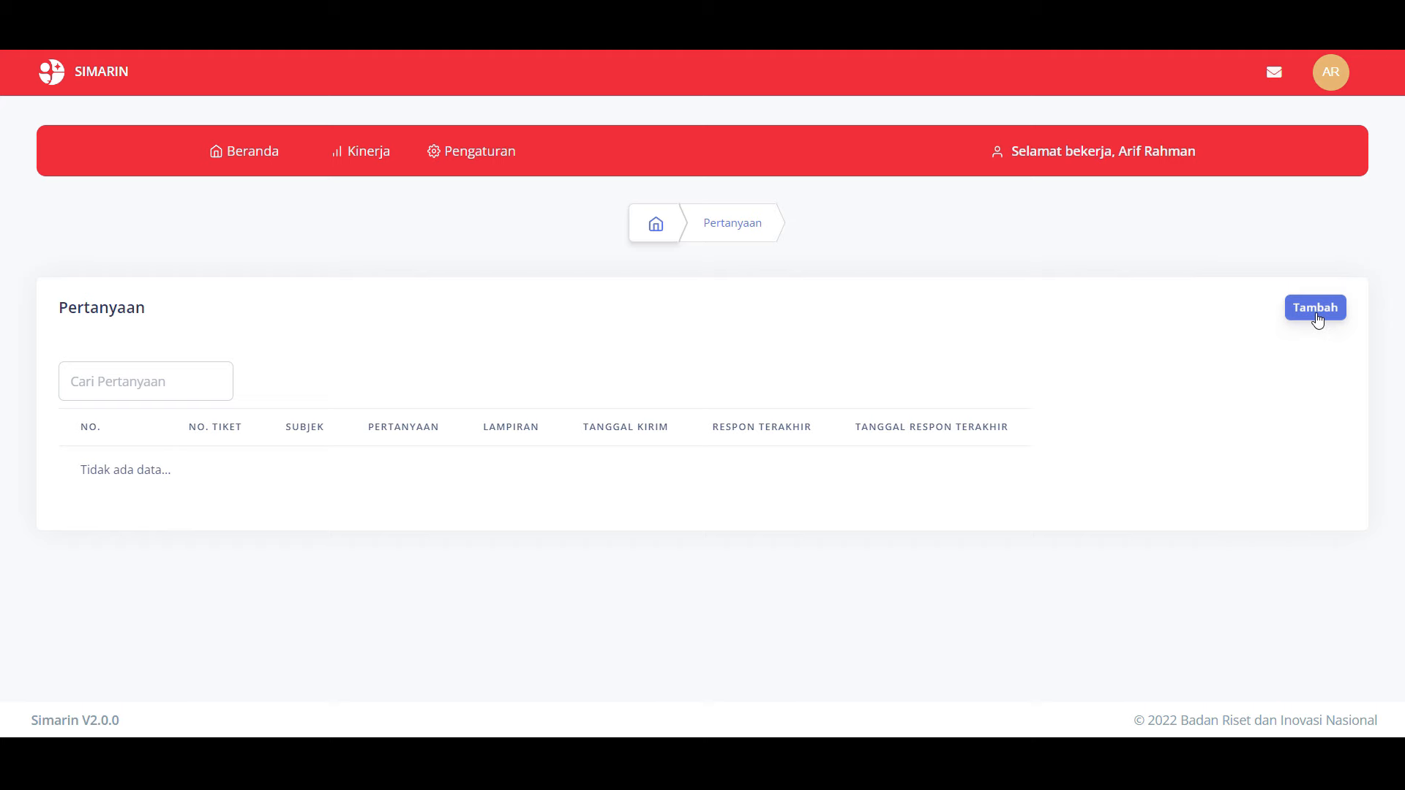
Step: Start a new question with subject 'Keluhan simarin' and text 'Apakah dapat mendapatkan indikator kinerja individu?'
left_click(1316, 312)
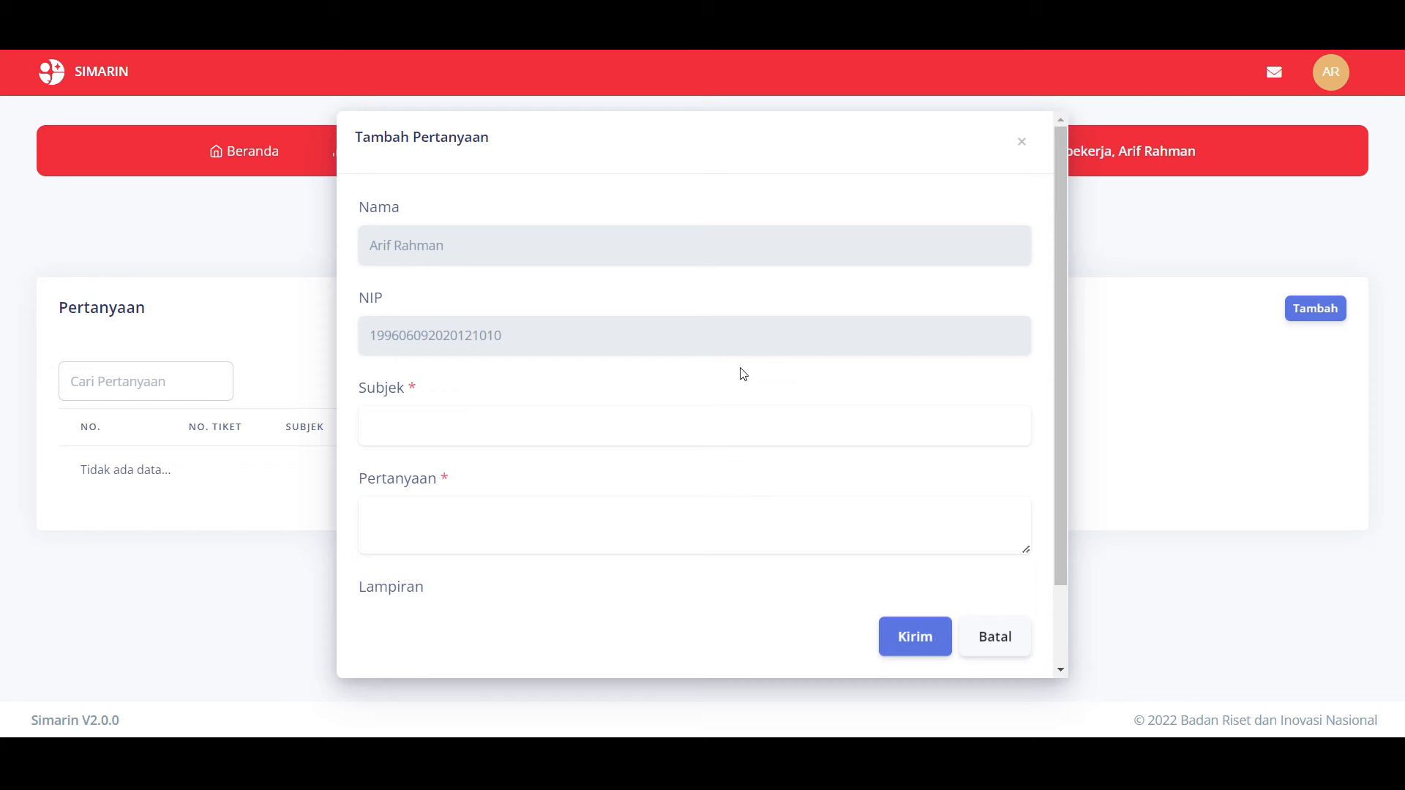
left_click(696, 417)
key("Down")
key("Return")
key("Tab")
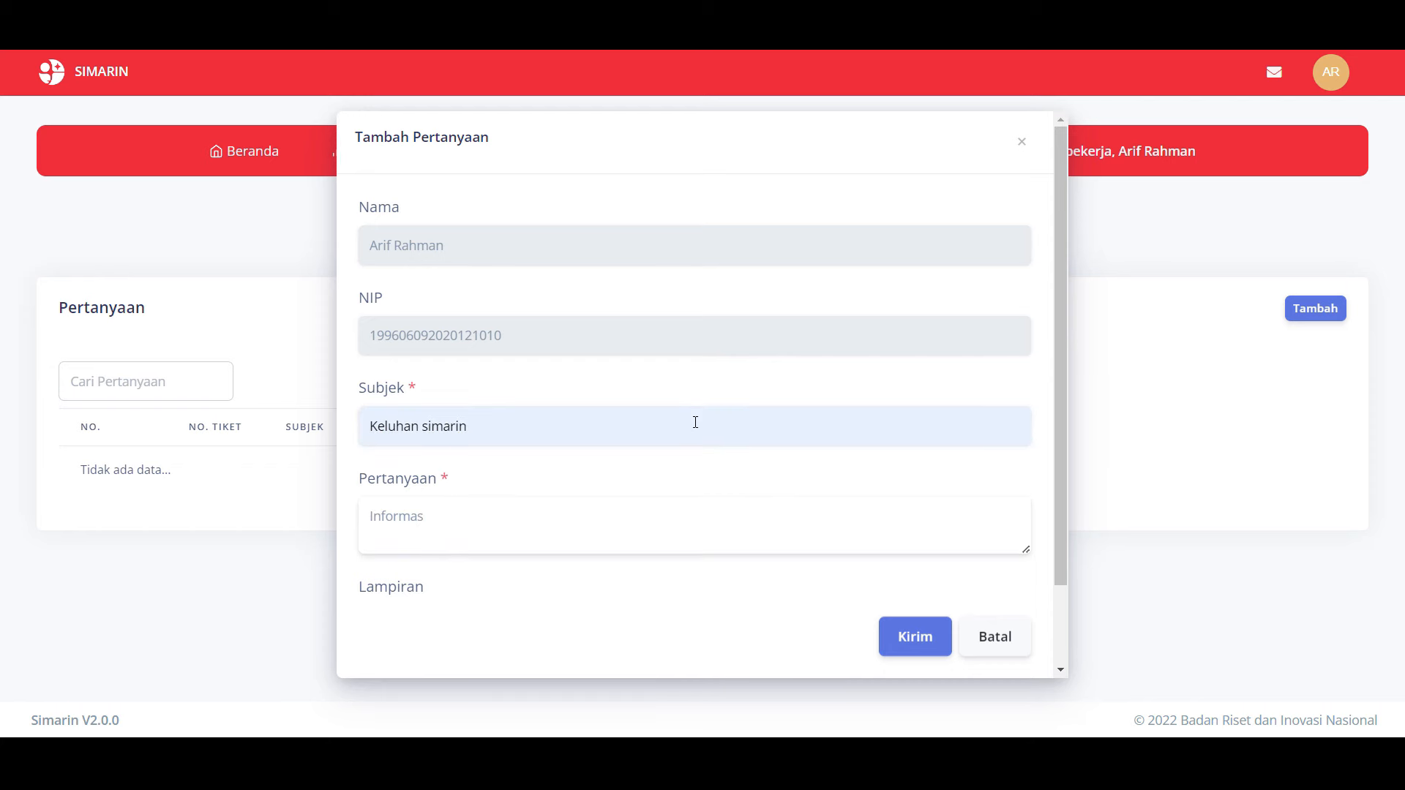
type("Apakah dapat mendap")
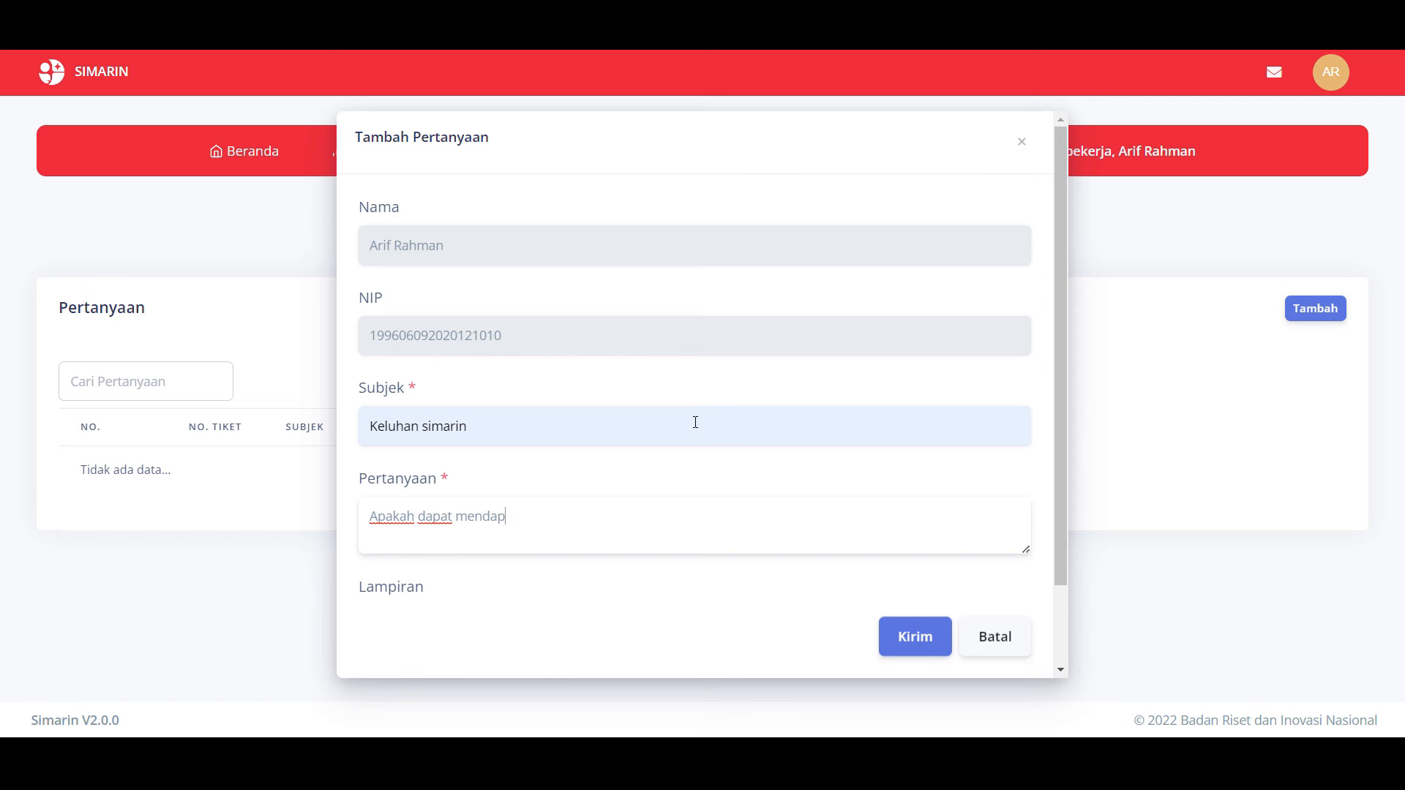
type("atkan indikator kinerja individu?")
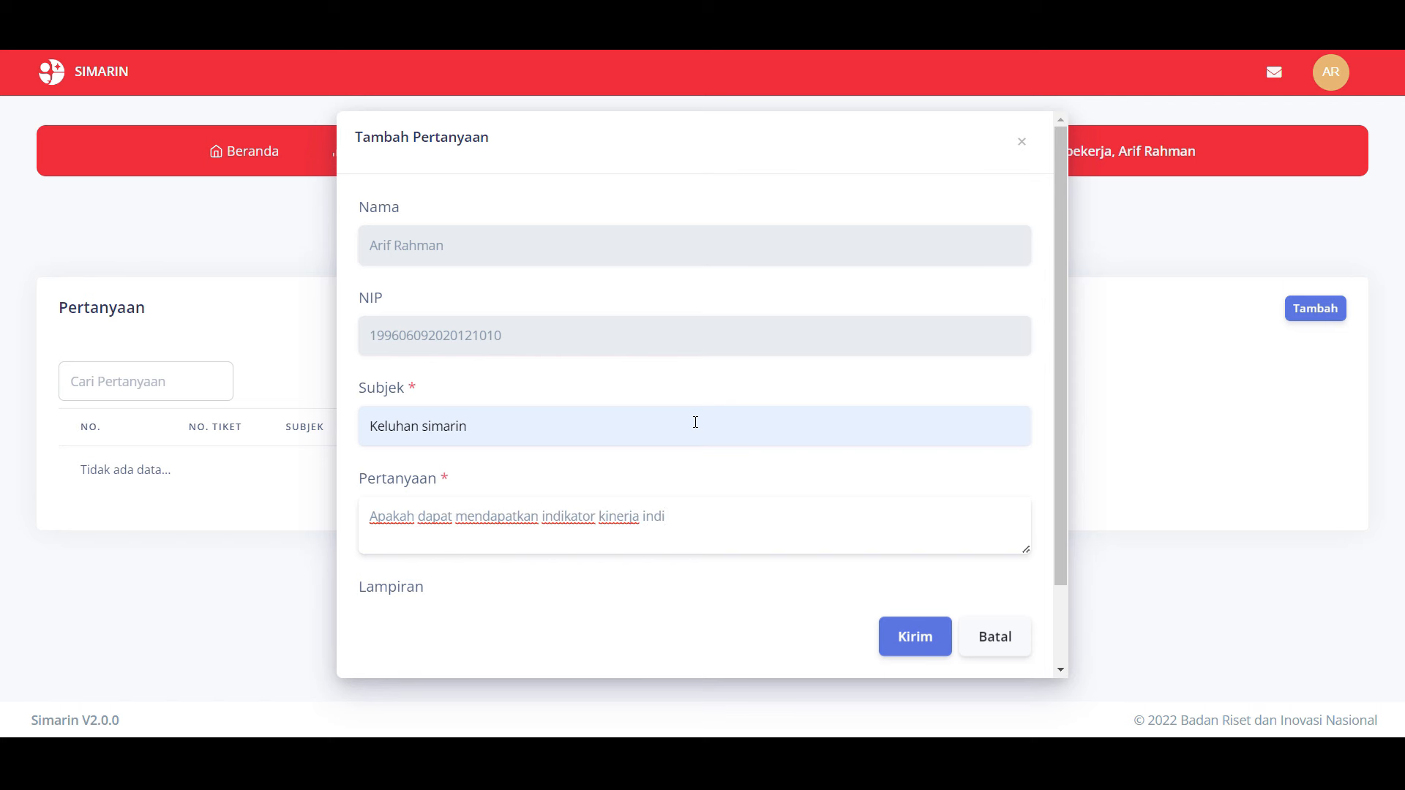
scroll(695, 422, "down", 1)
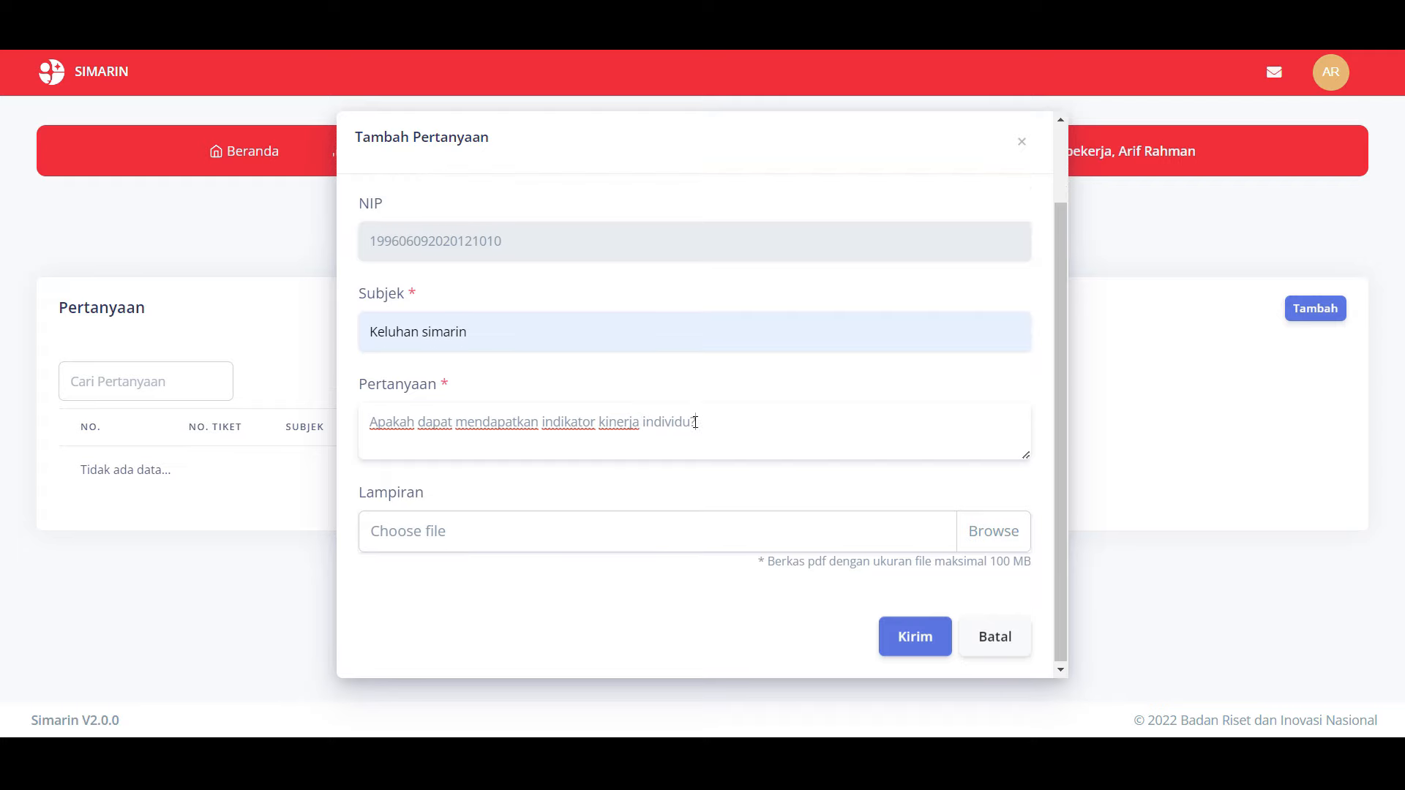
Step: Attach SKP 2022.pdf as the Lampiran and submit the question with Kirim
left_click(1014, 549)
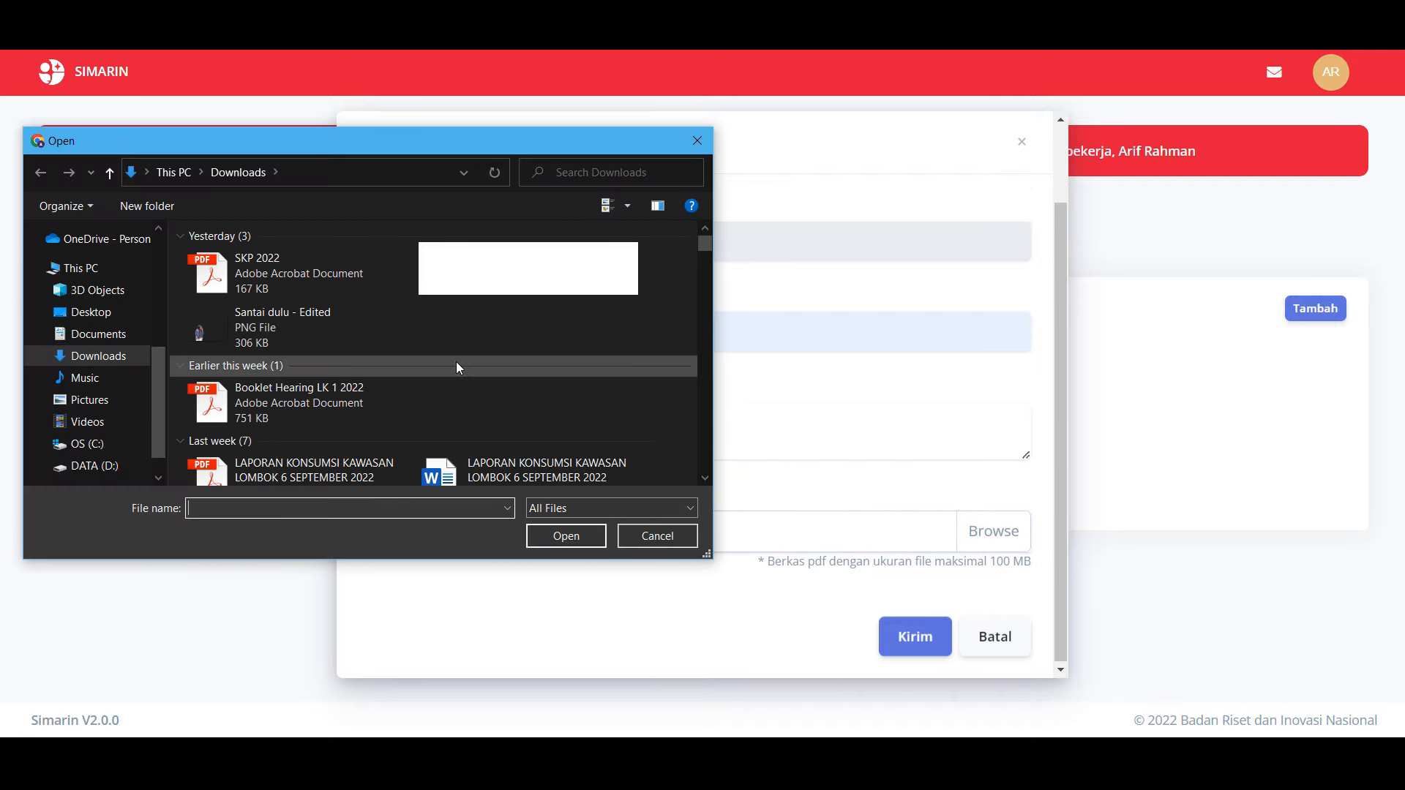
double_click(300, 264)
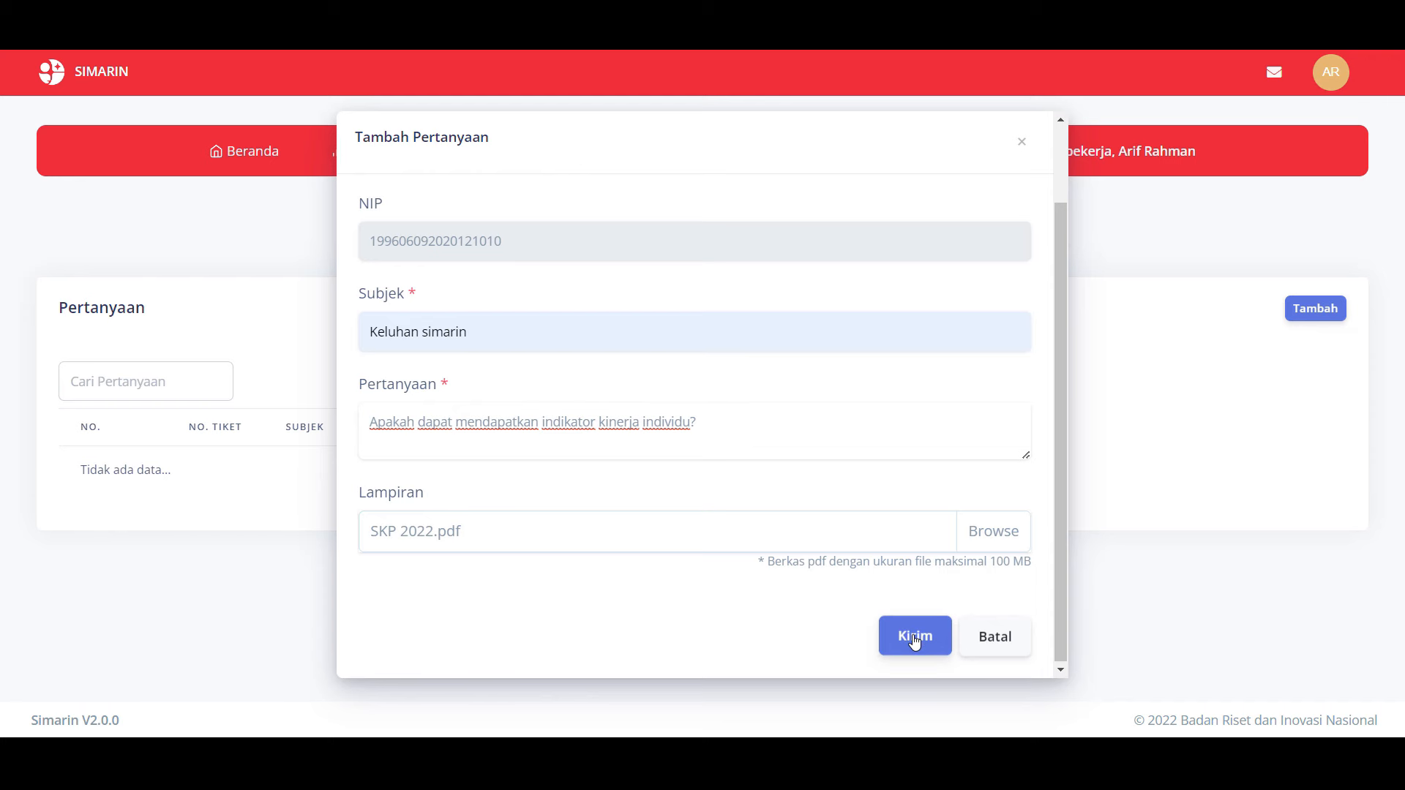
left_click(914, 640)
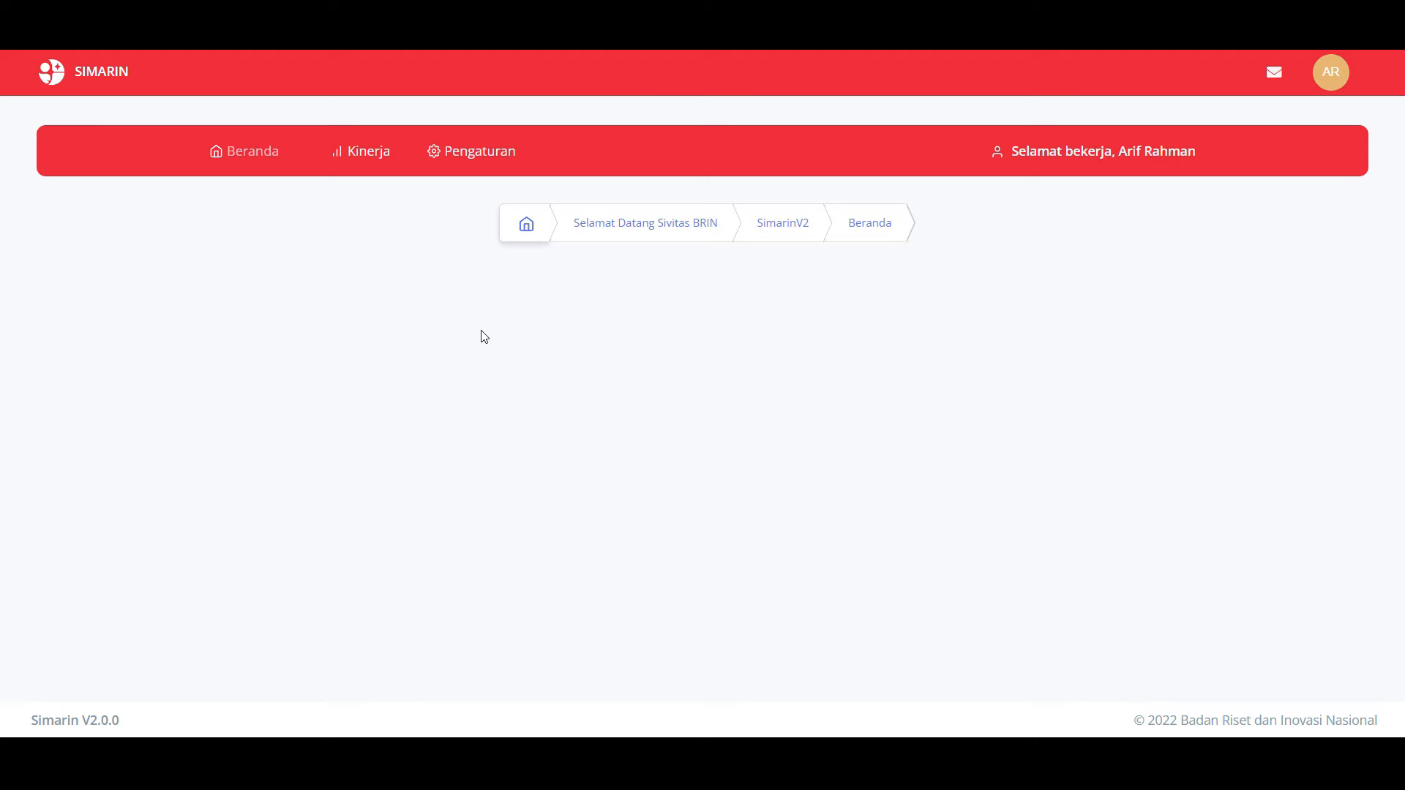
Step: Go to SKP PEGAWAI under the Kinerja menu
mouse_move(371, 174)
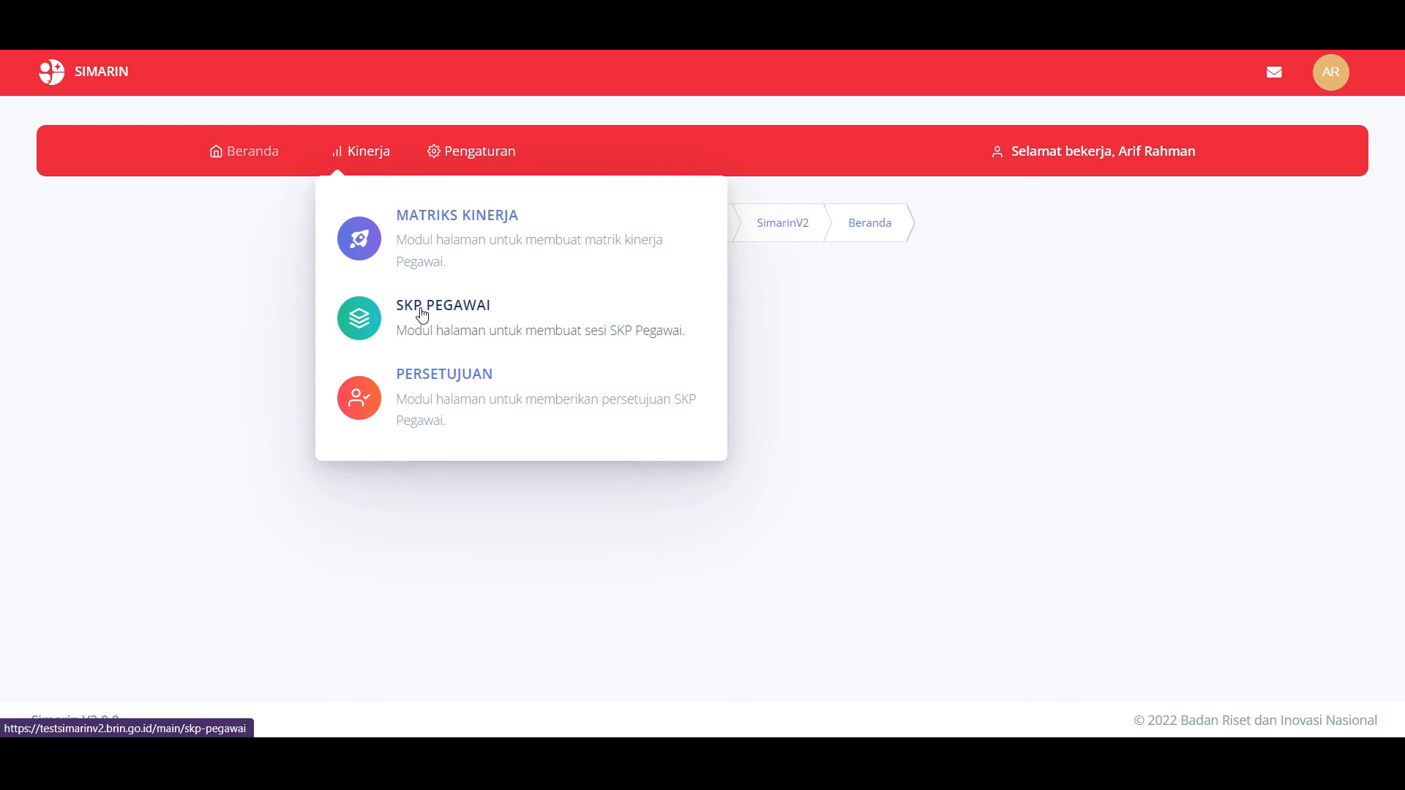
left_click(422, 315)
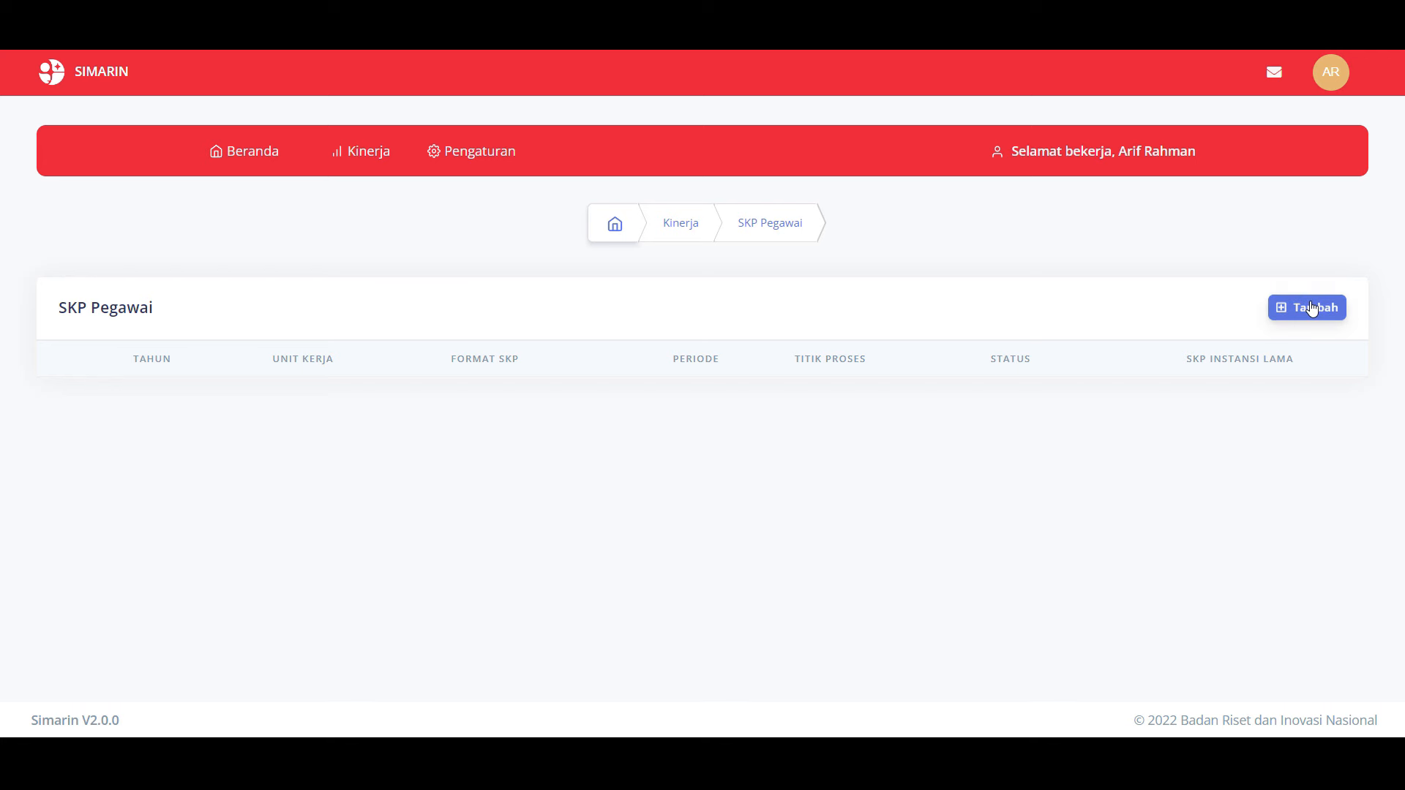
Step: Start a new SKP entry from the SKP Pegawai page's Tambah button
left_click(1312, 308)
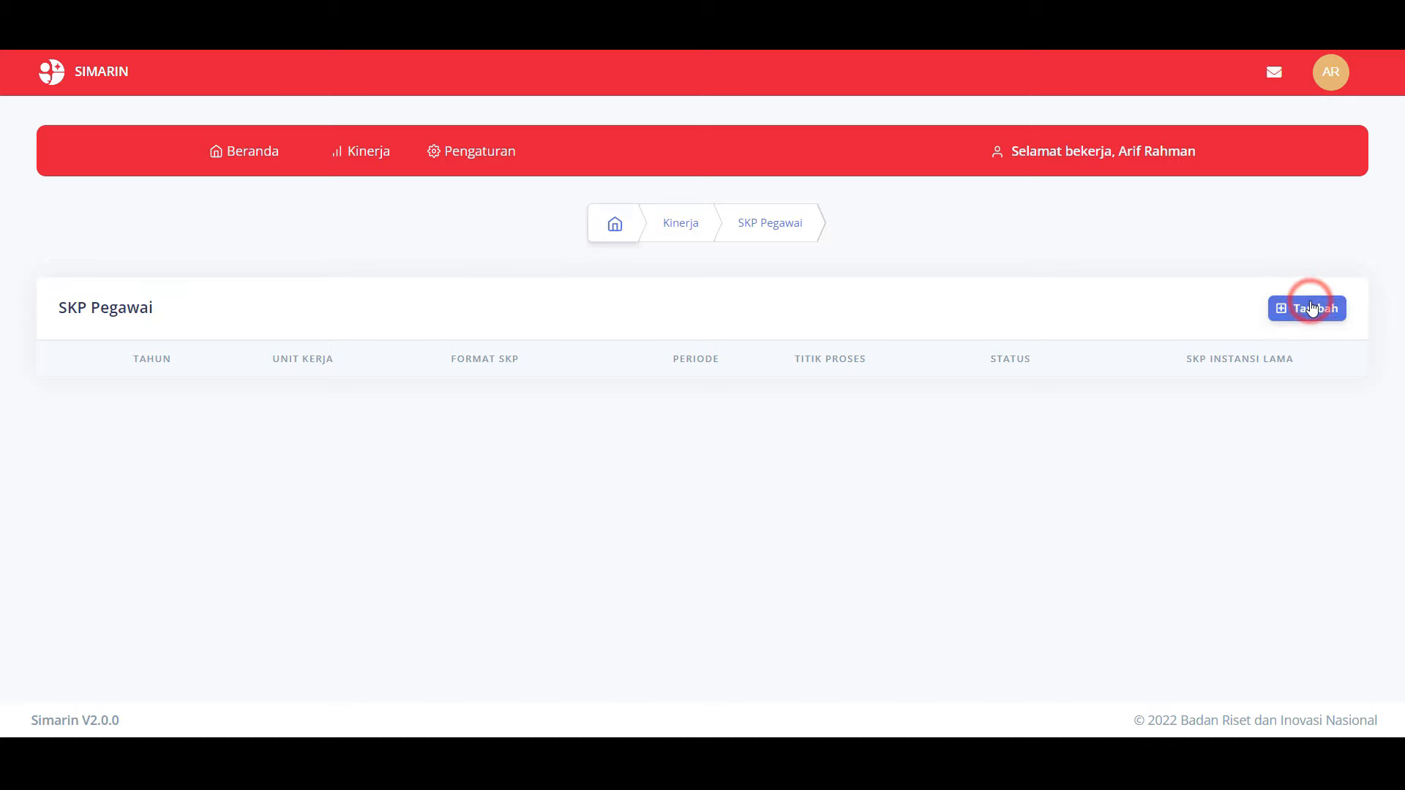
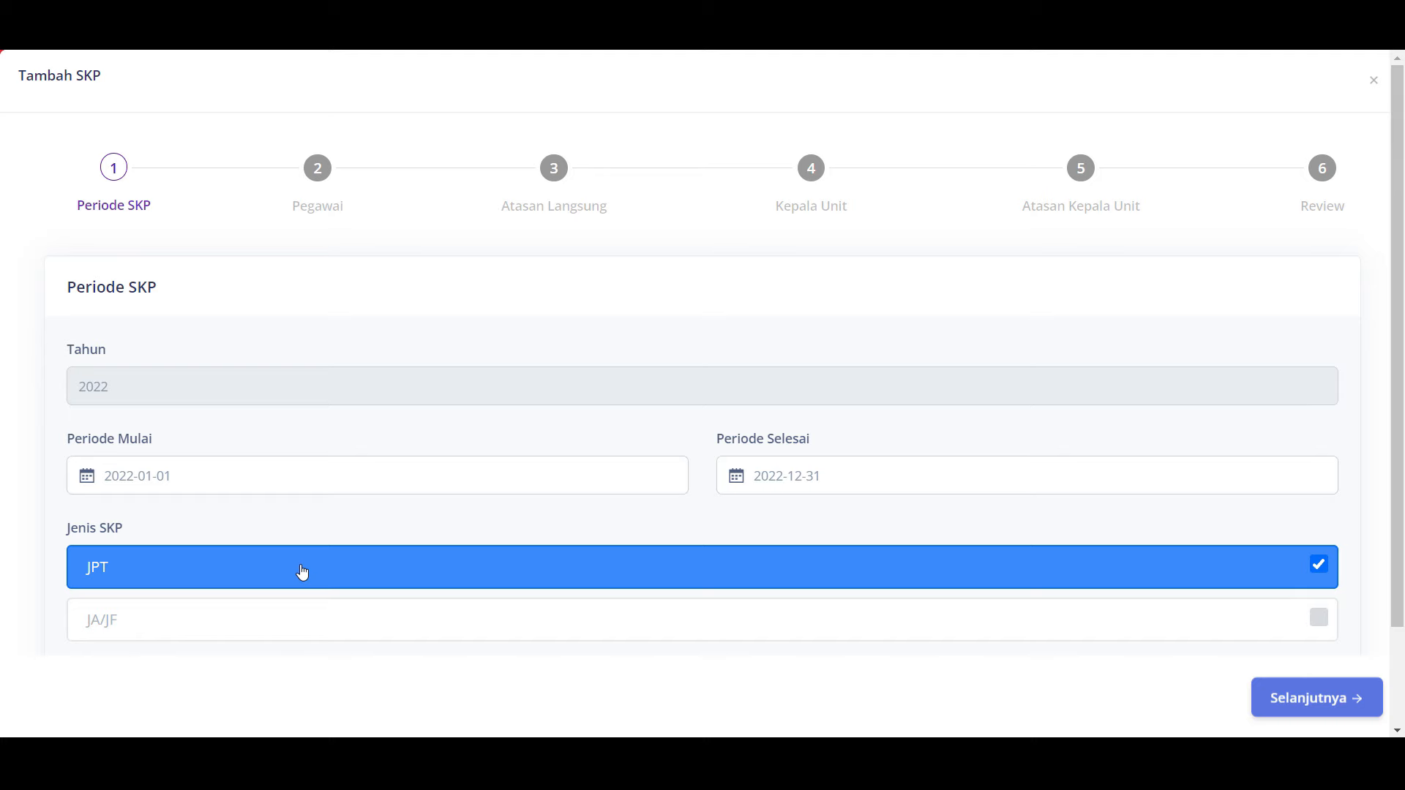
Step: Set the Jenis SKP to JA/JF for the 2022-01-01 to 2022-12-31 period
left_click(283, 625)
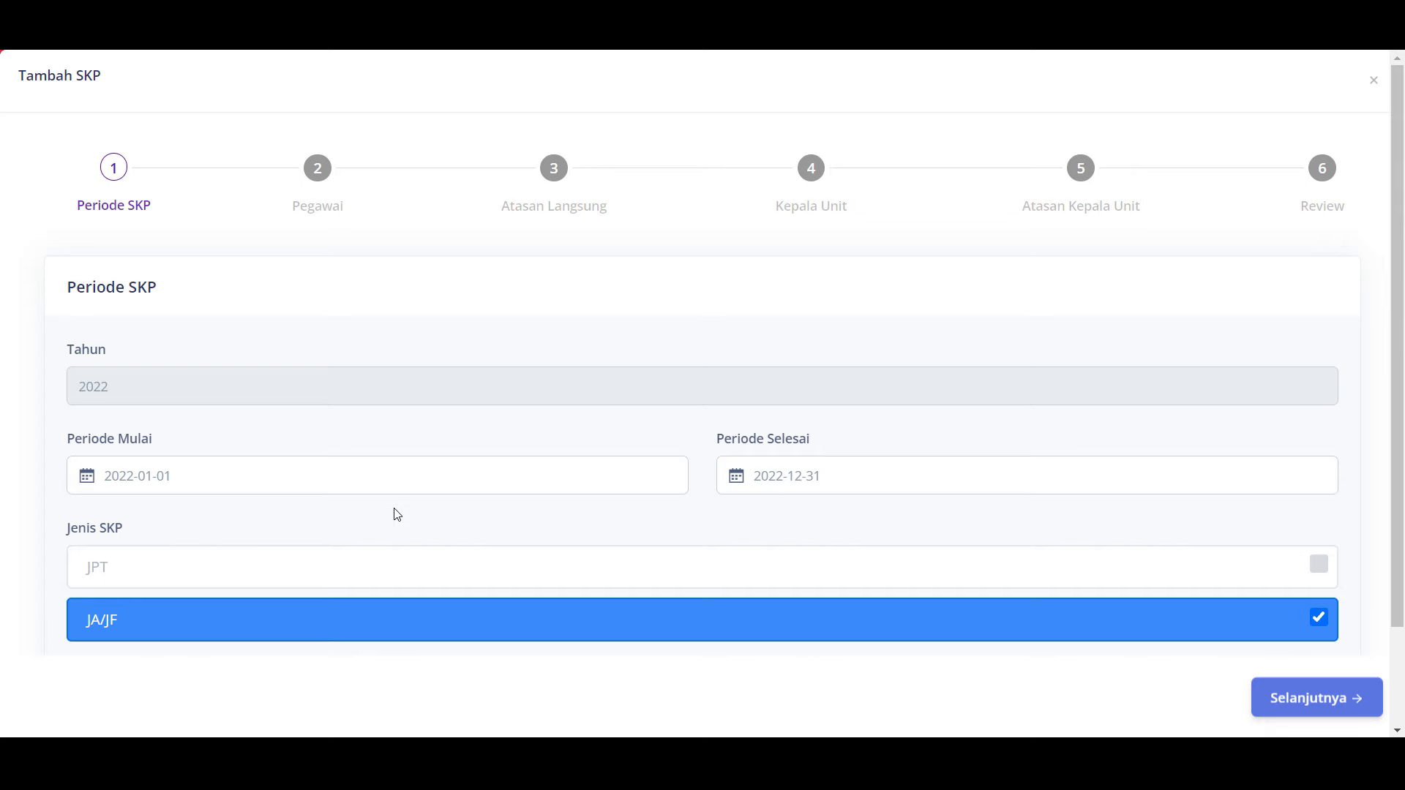
scroll(396, 515, "down", 1)
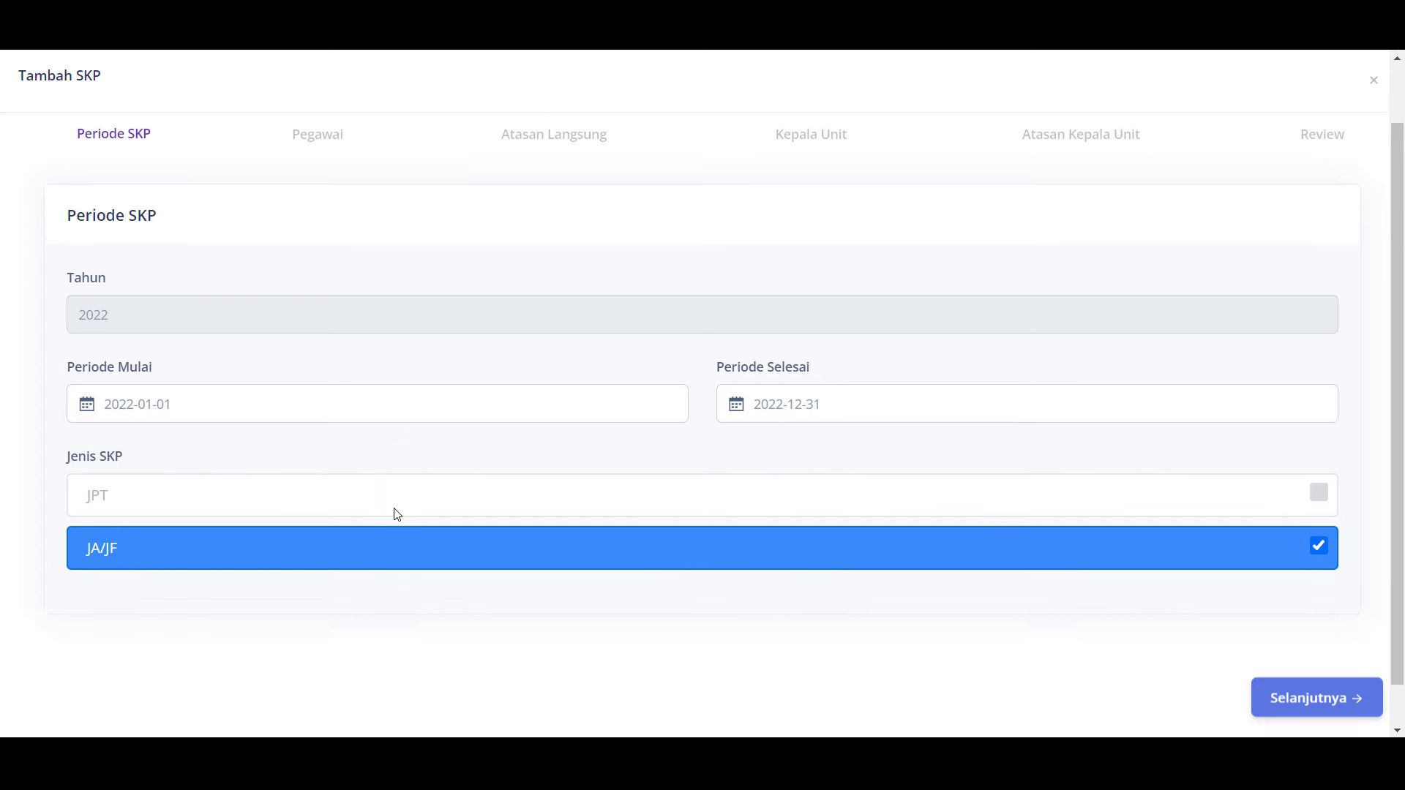
Step: On the Pegawai step, fill in the first staff record from Cari Pegawai, then continue to Atasan Langsung
left_click(1326, 705)
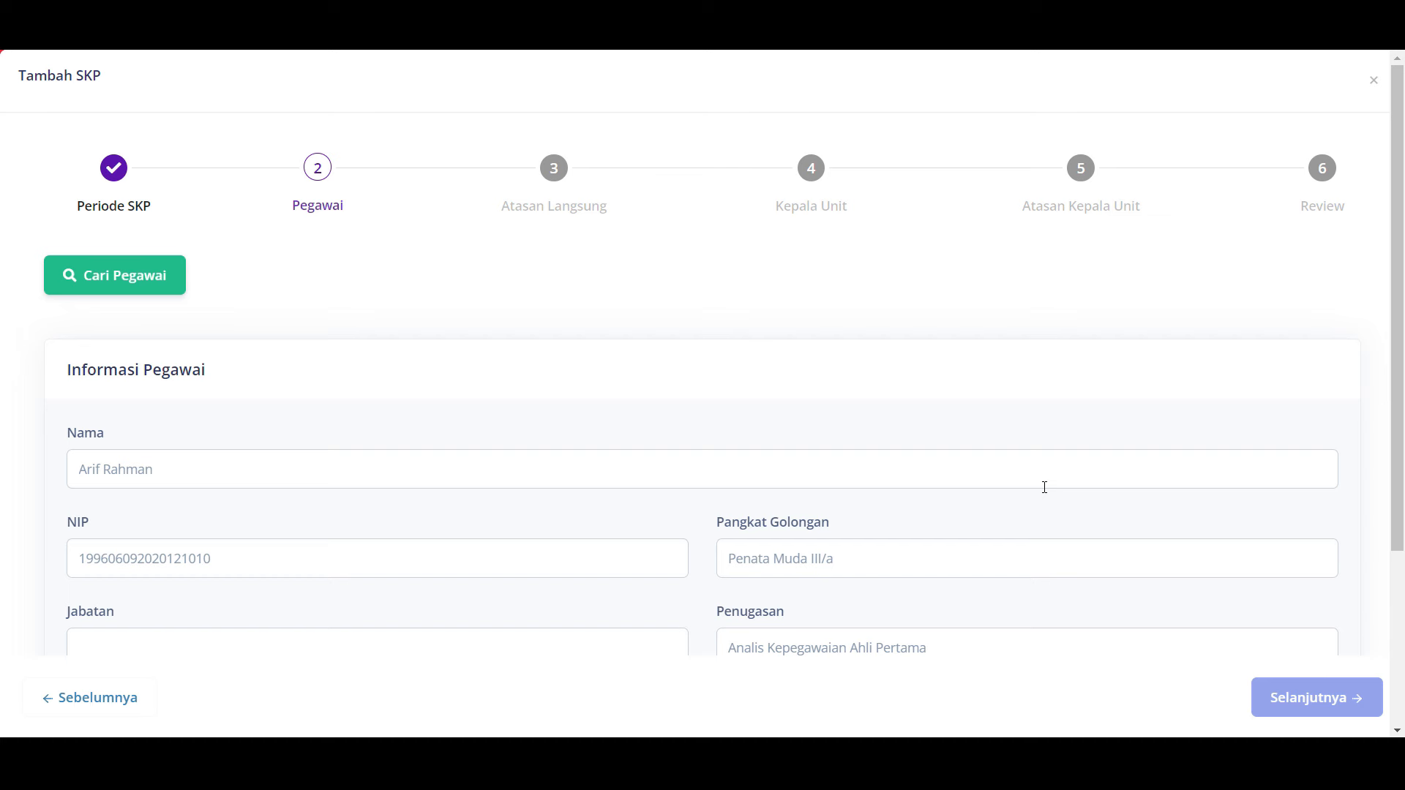
scroll(1045, 487, "down", 1)
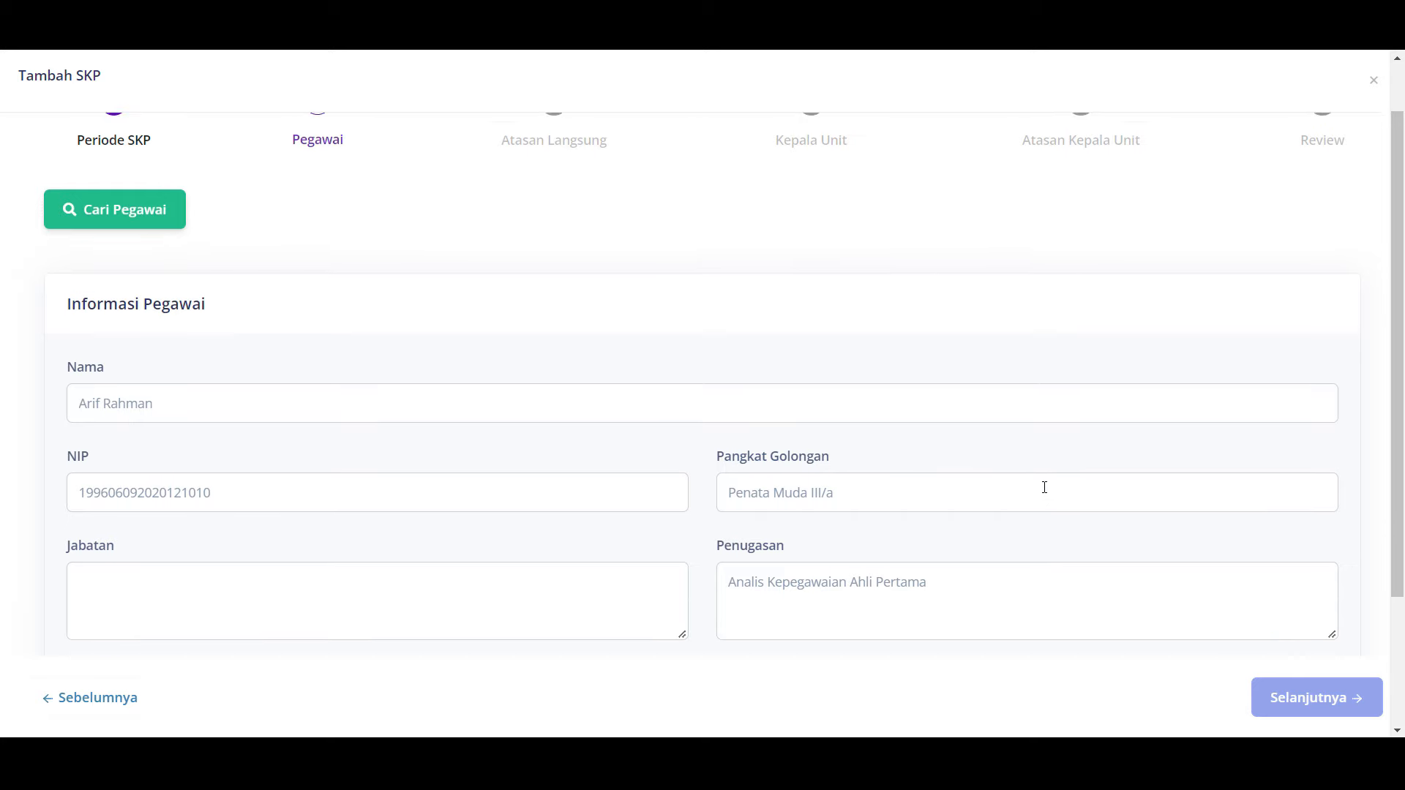
scroll(1044, 487, "down", 2)
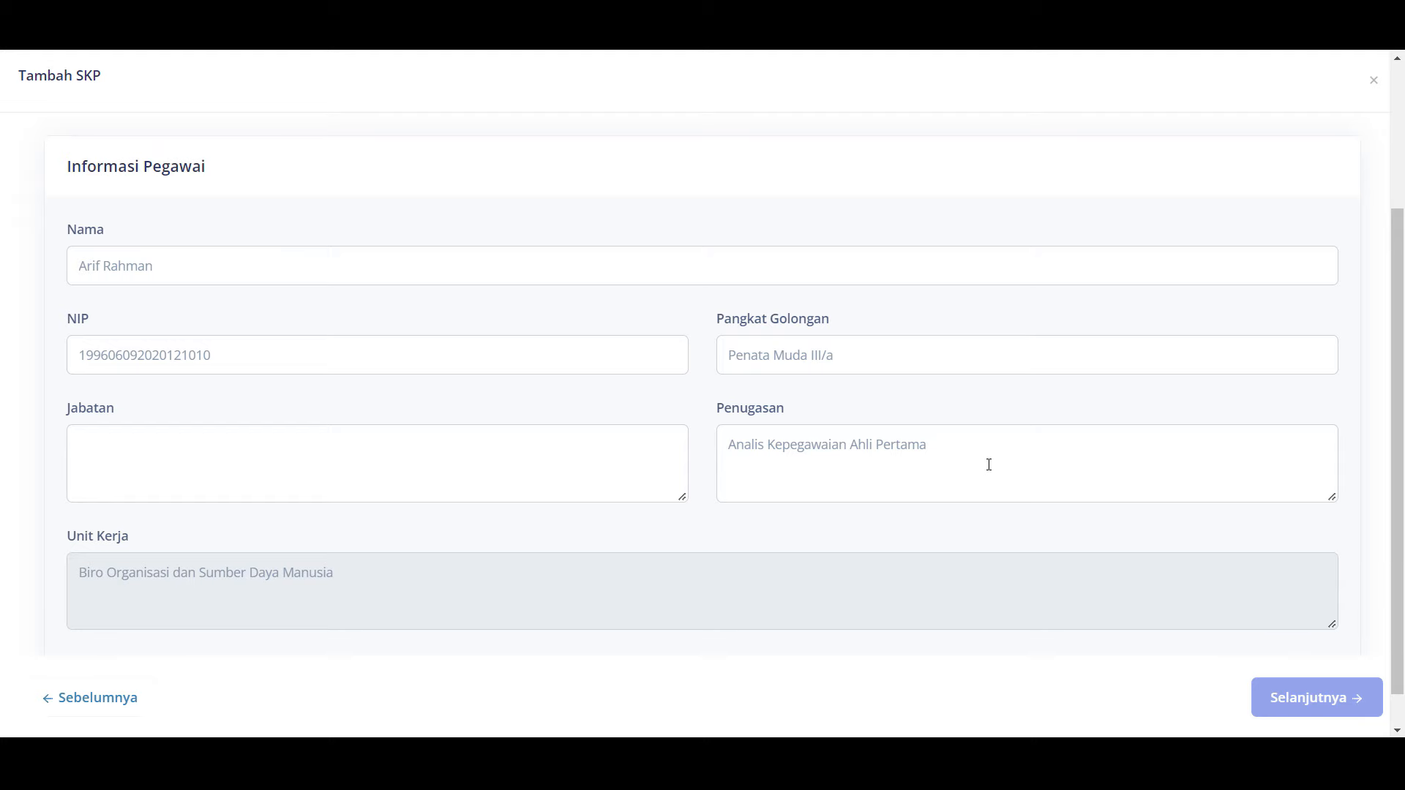
scroll(988, 465, "up", 3)
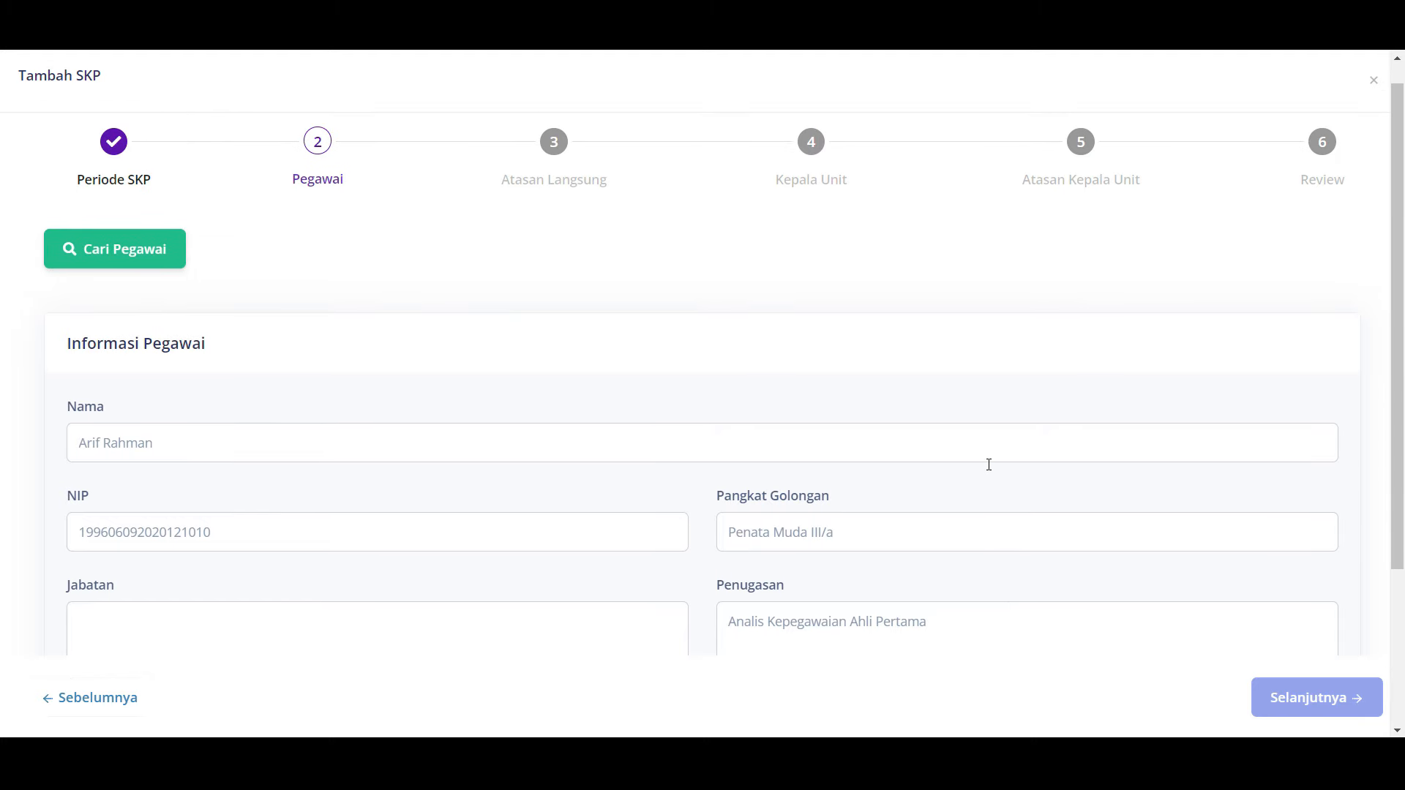
left_click(160, 254)
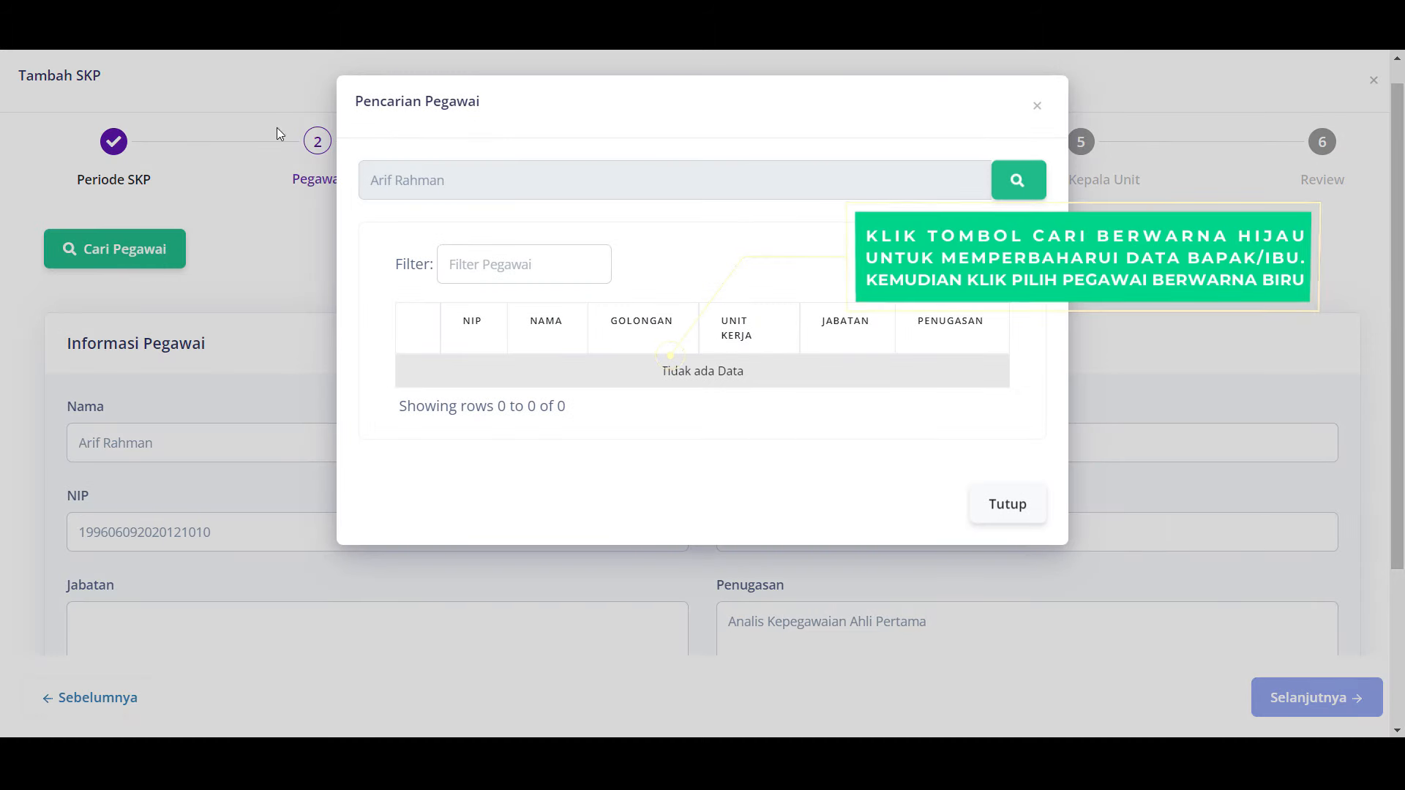
left_click(1017, 179)
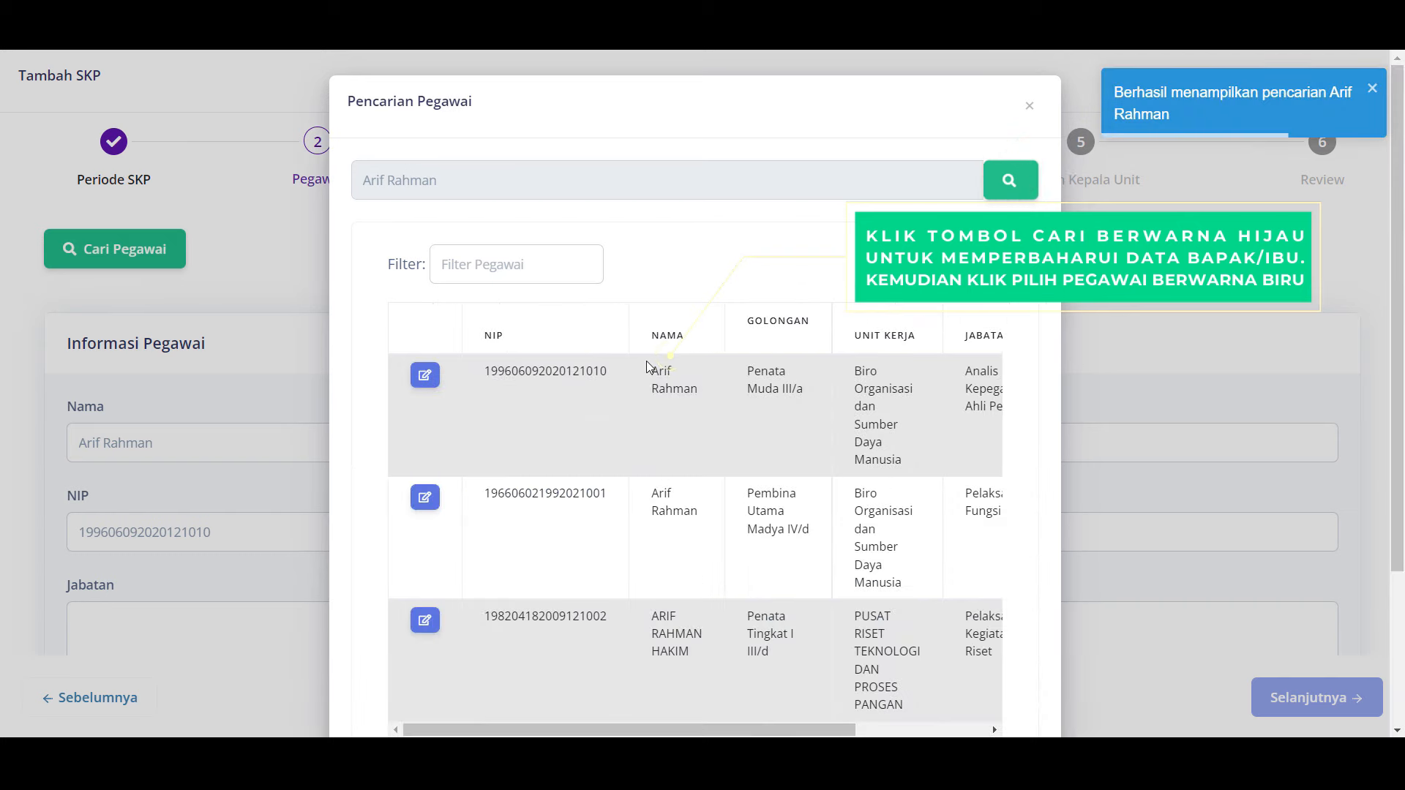
left_click(425, 374)
scroll(633, 455, "down", 3)
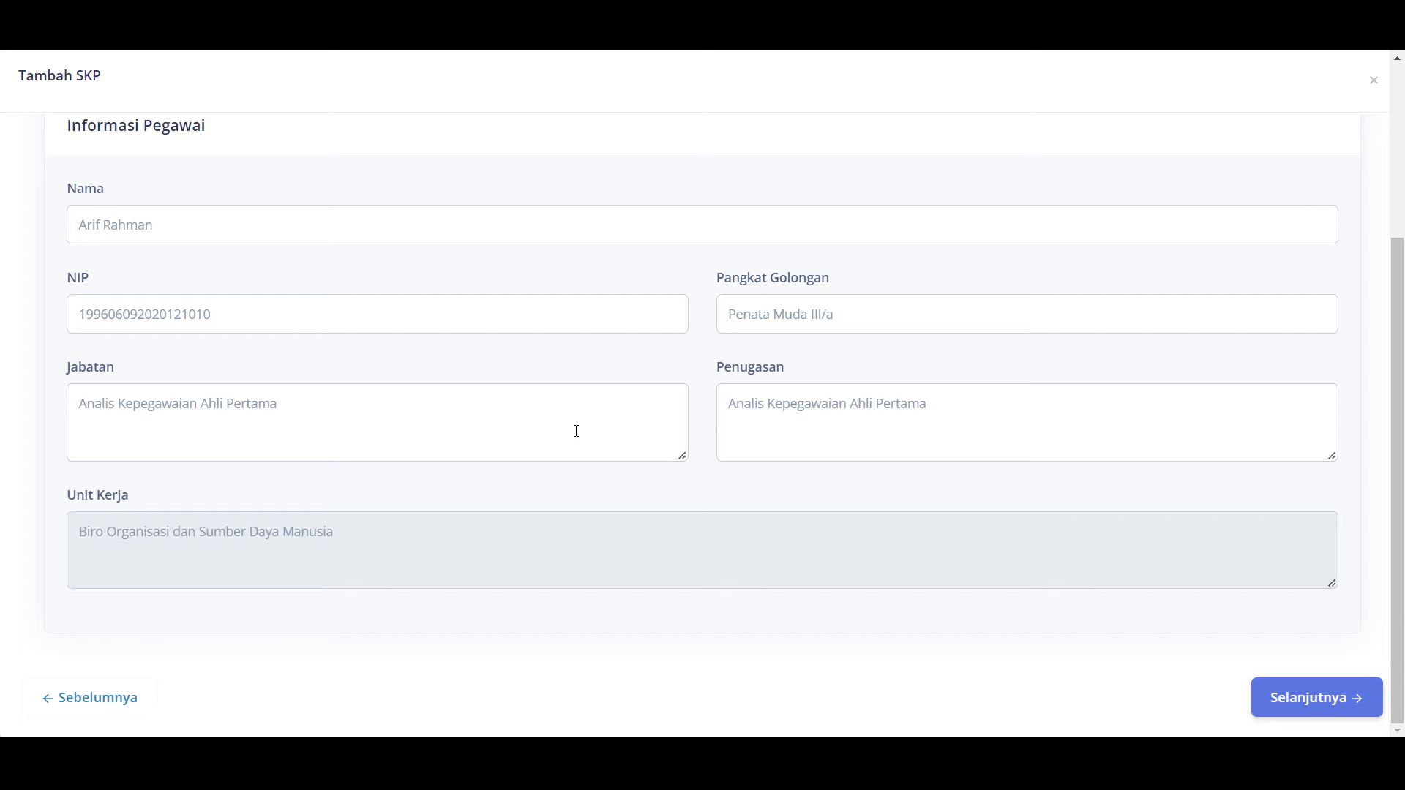
left_click(1317, 698)
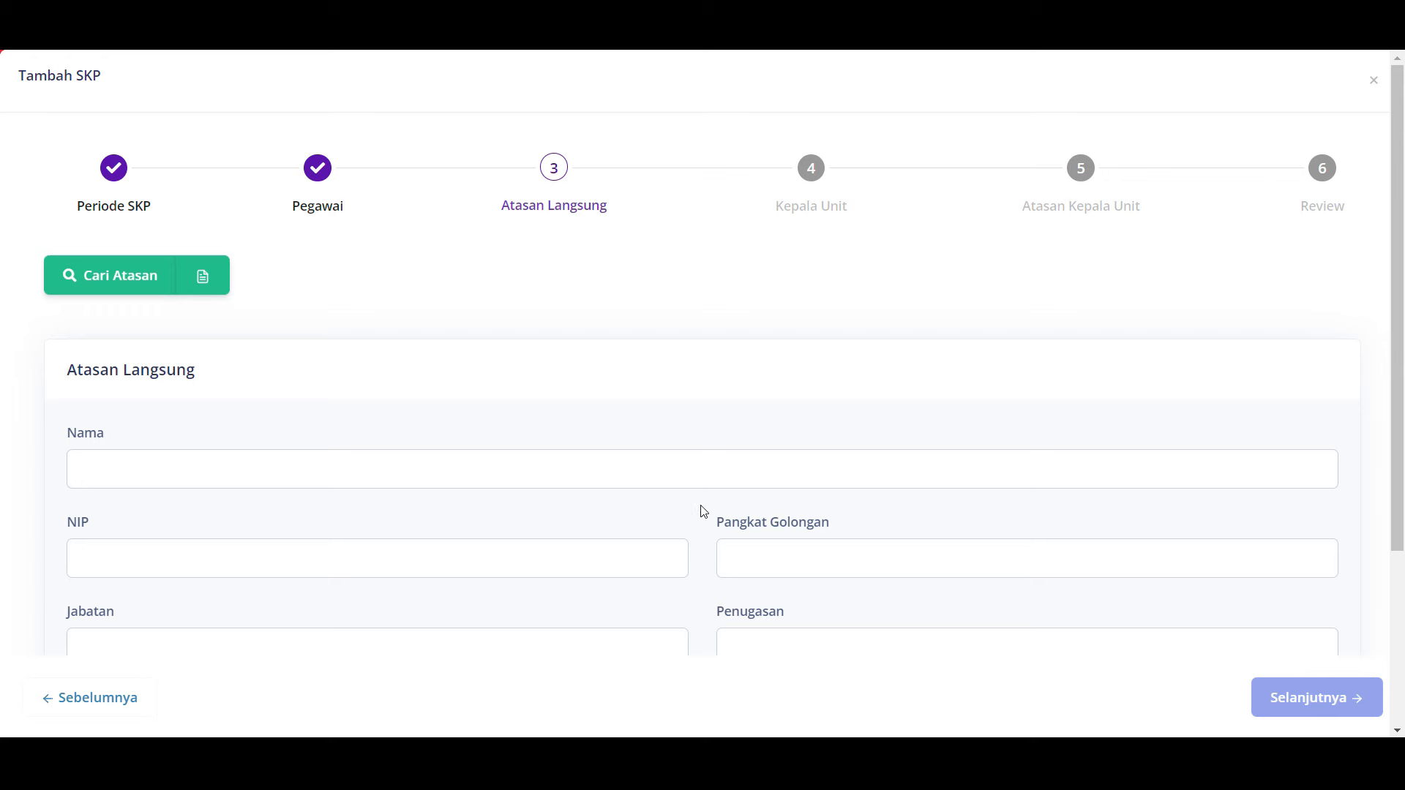
left_click(202, 279)
scroll(668, 410, "down", 10)
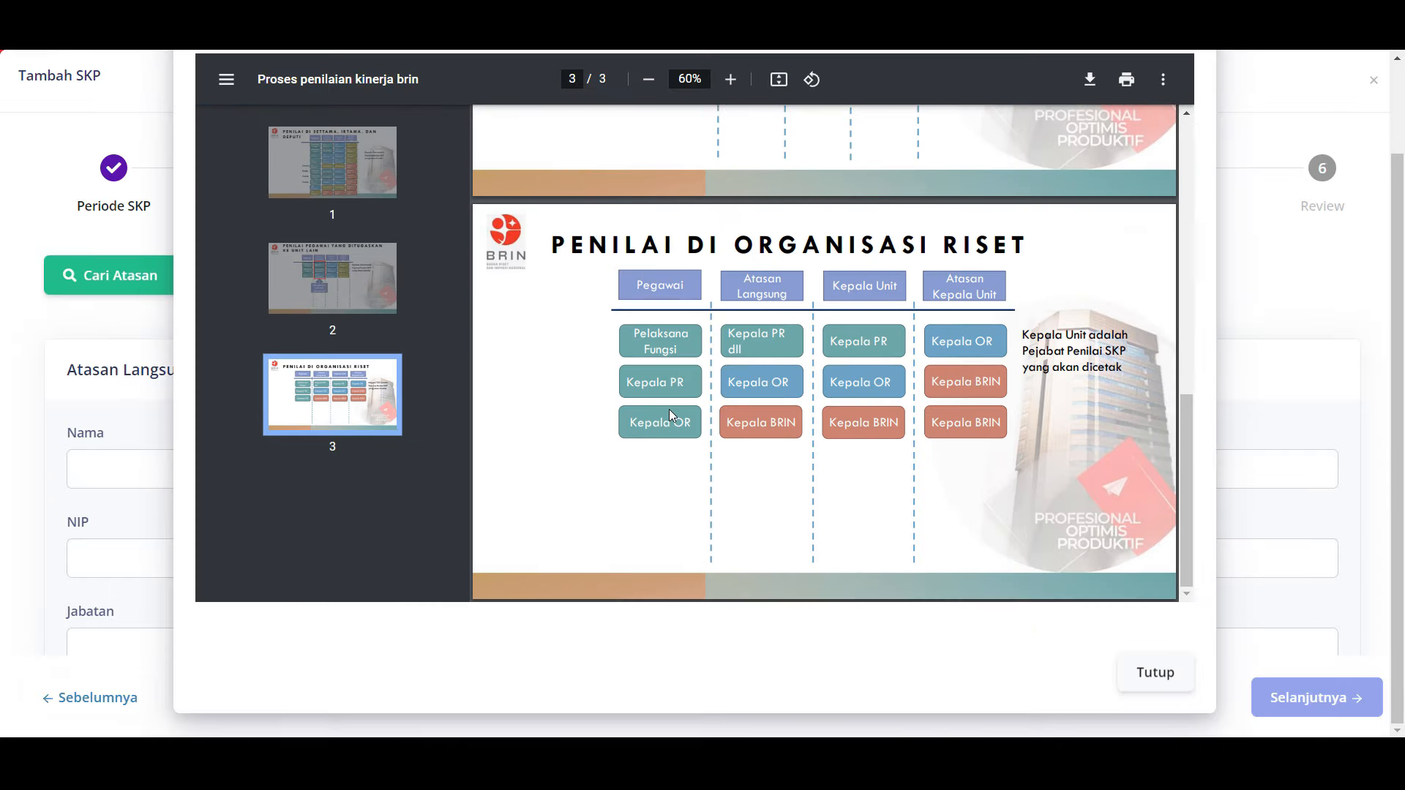
scroll(671, 415, "up", 15)
left_click(1187, 110)
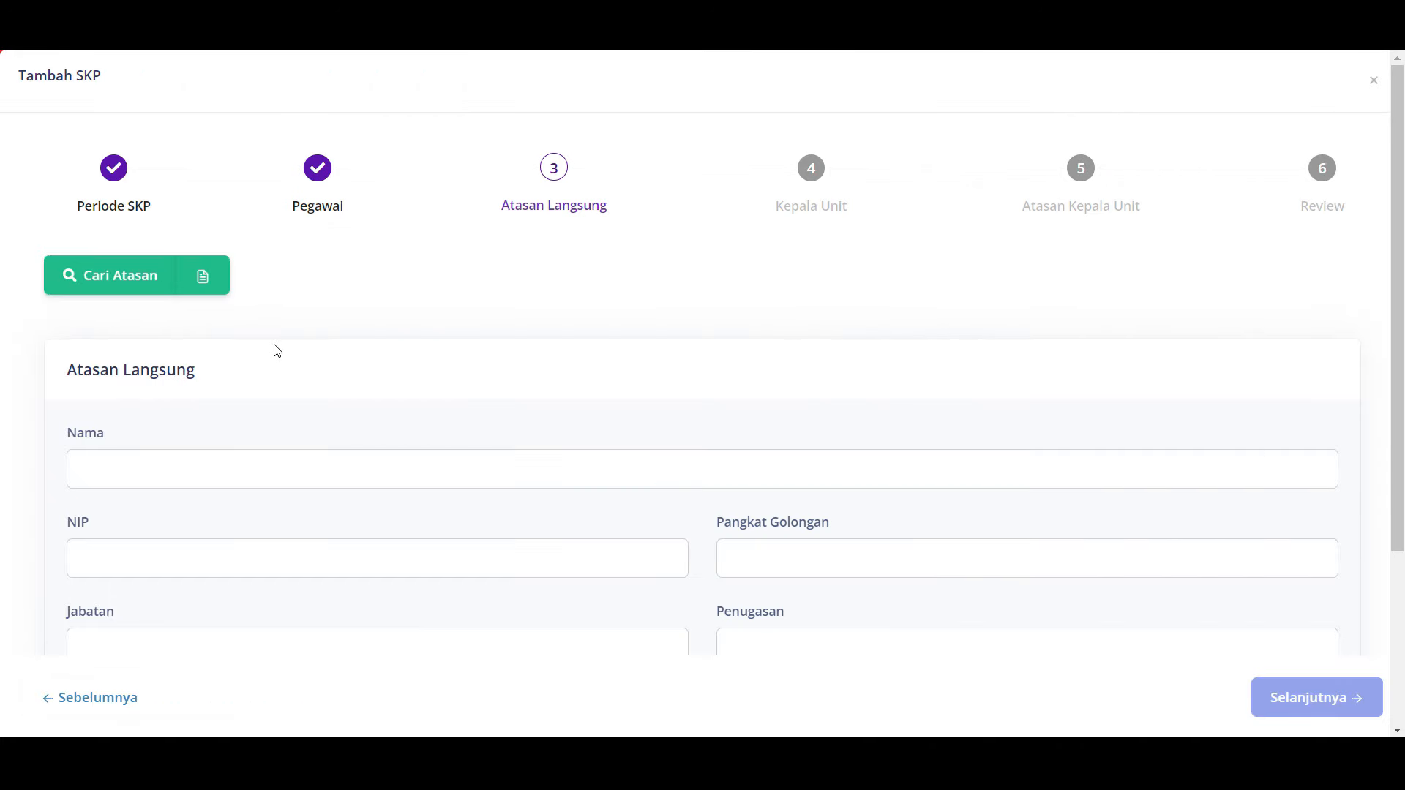
Step: Search the supervisor by name in Cari Atasan and select them as Atasan Langsung
left_click(121, 289)
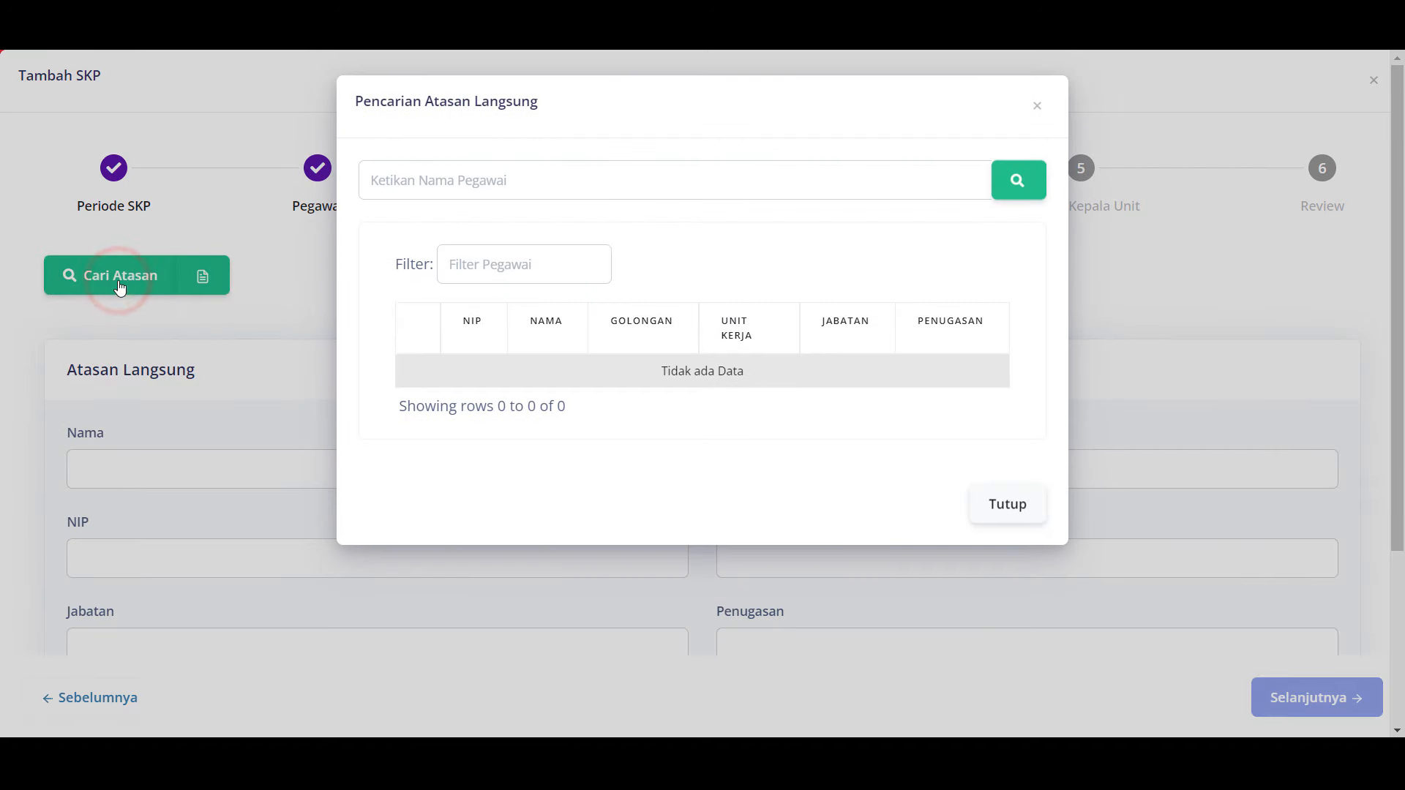
left_click(543, 181)
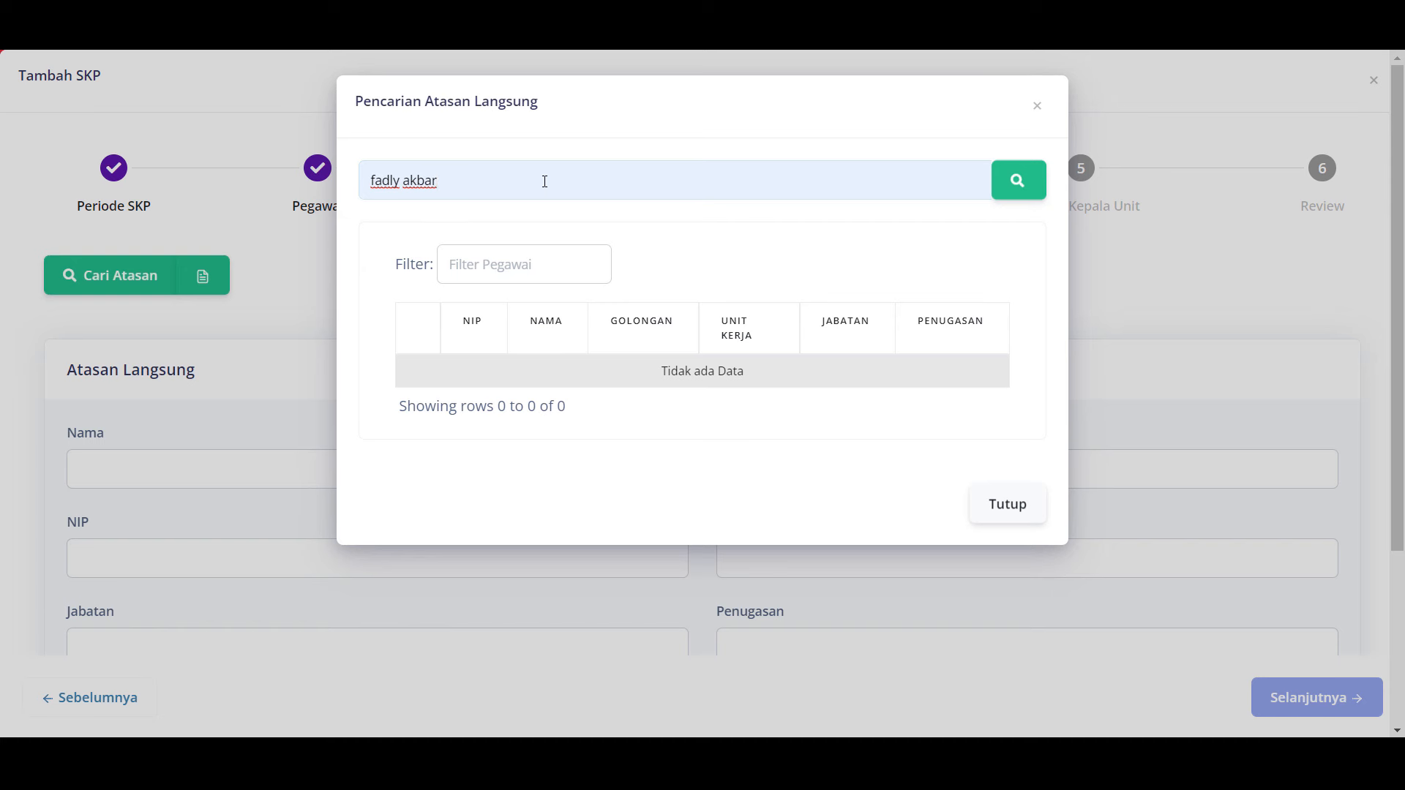
left_click(1019, 183)
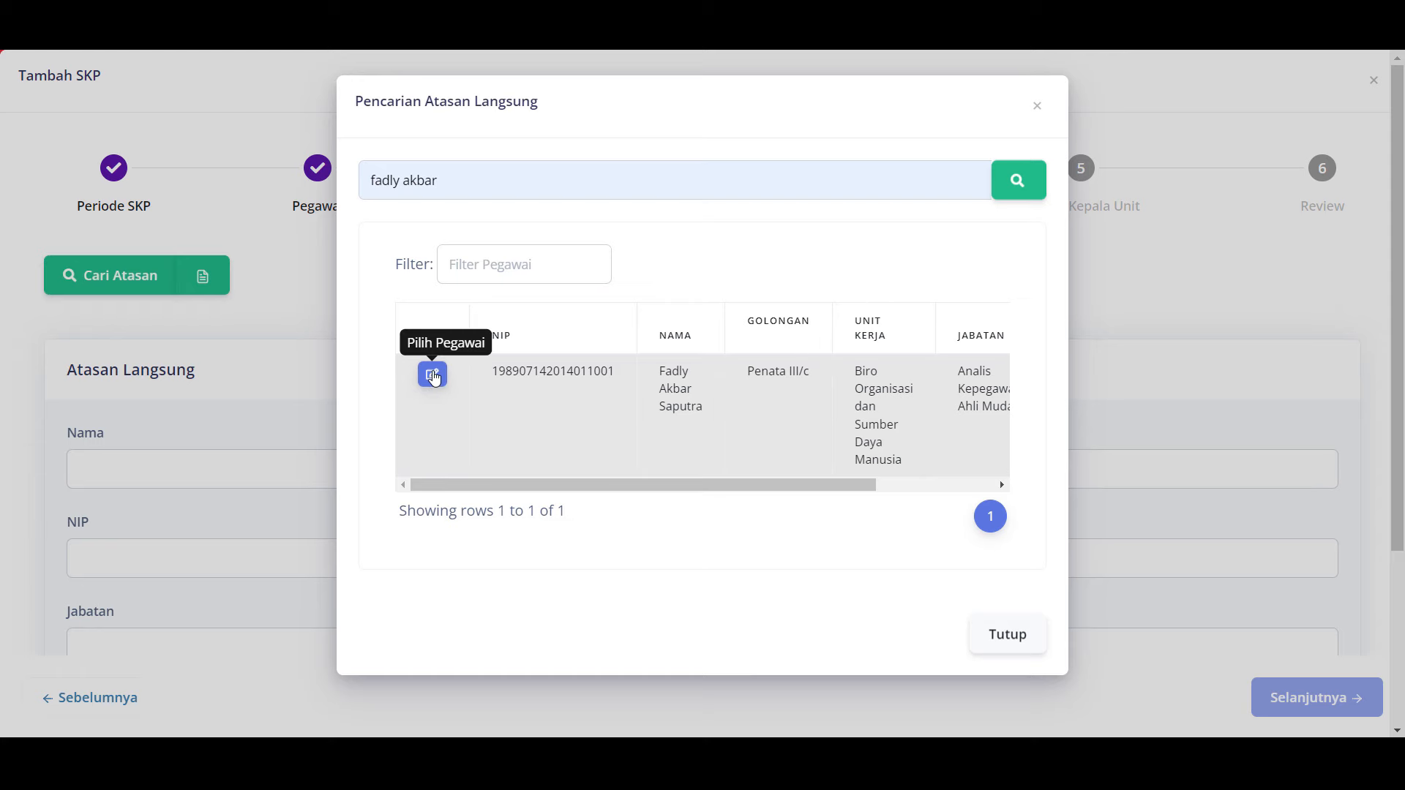
left_click(432, 374)
scroll(433, 377, "down", 1)
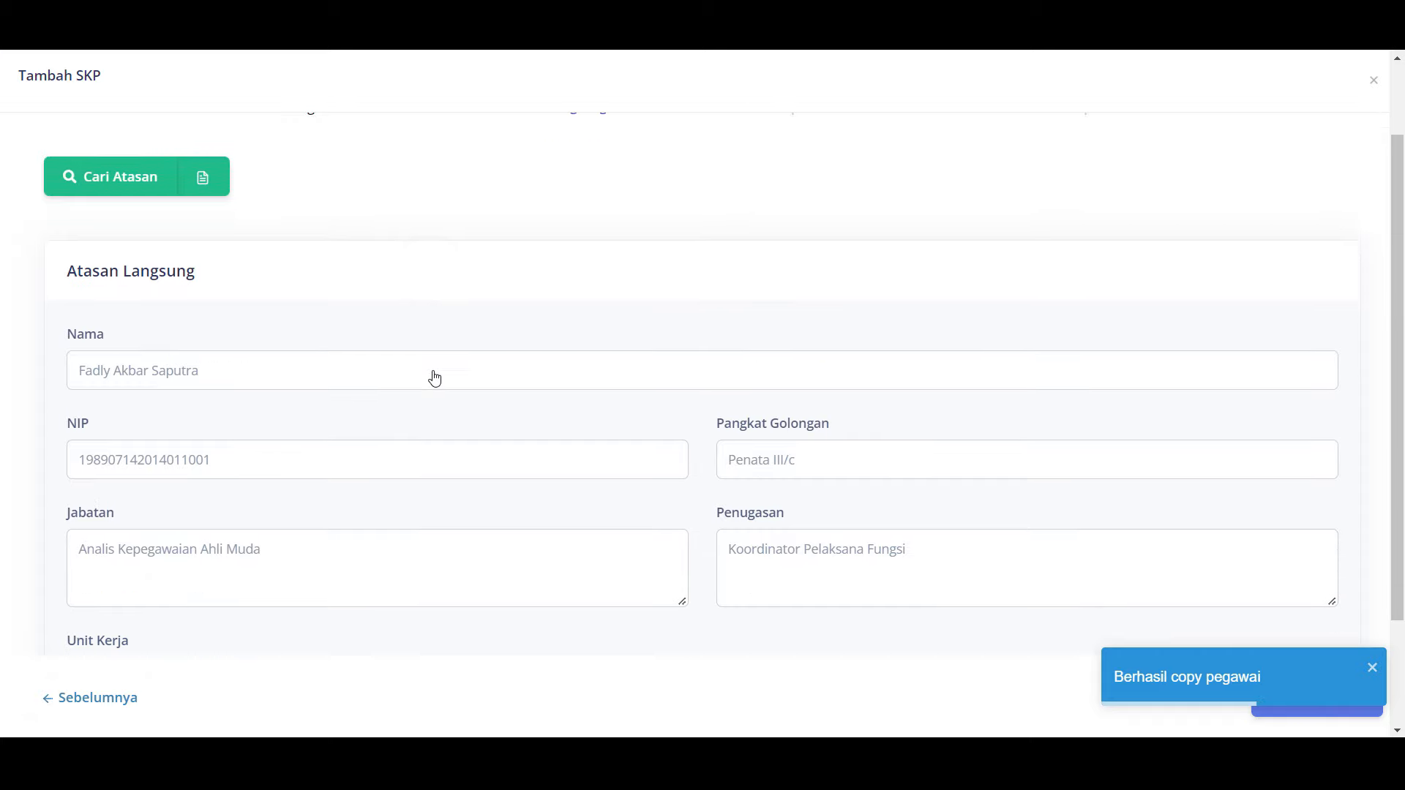
scroll(435, 378, "down", 2)
left_click(946, 167)
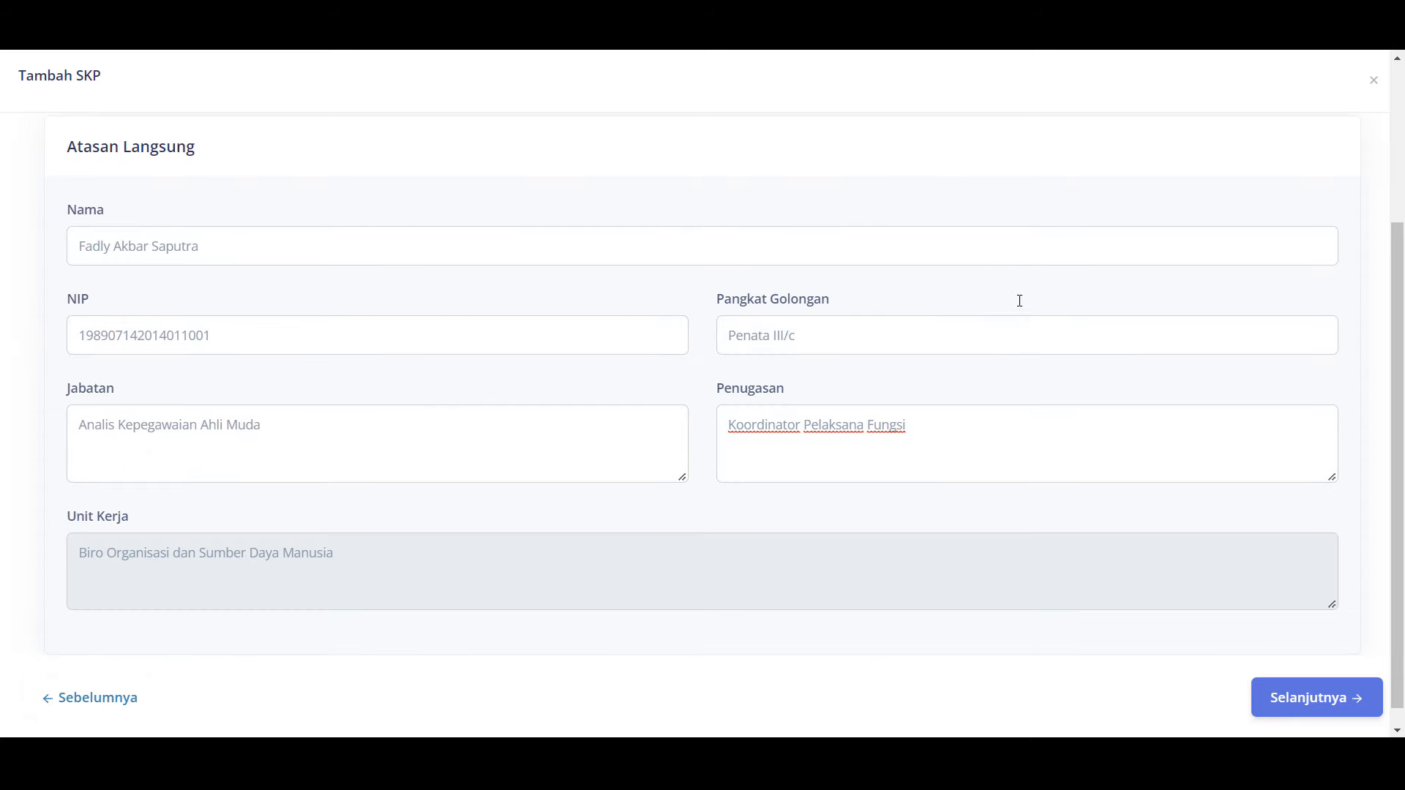
Step: Append 'Manajemen Kinerja' so Penugasan reads Koordinator Pelaksana Fungsi Manajemen Kinerja
left_click(980, 427)
type("Manaje")
key("BackSpace")
key("BackSpace")
type("e")
type("jemen Kinerja")
scroll(983, 429, "down", 1)
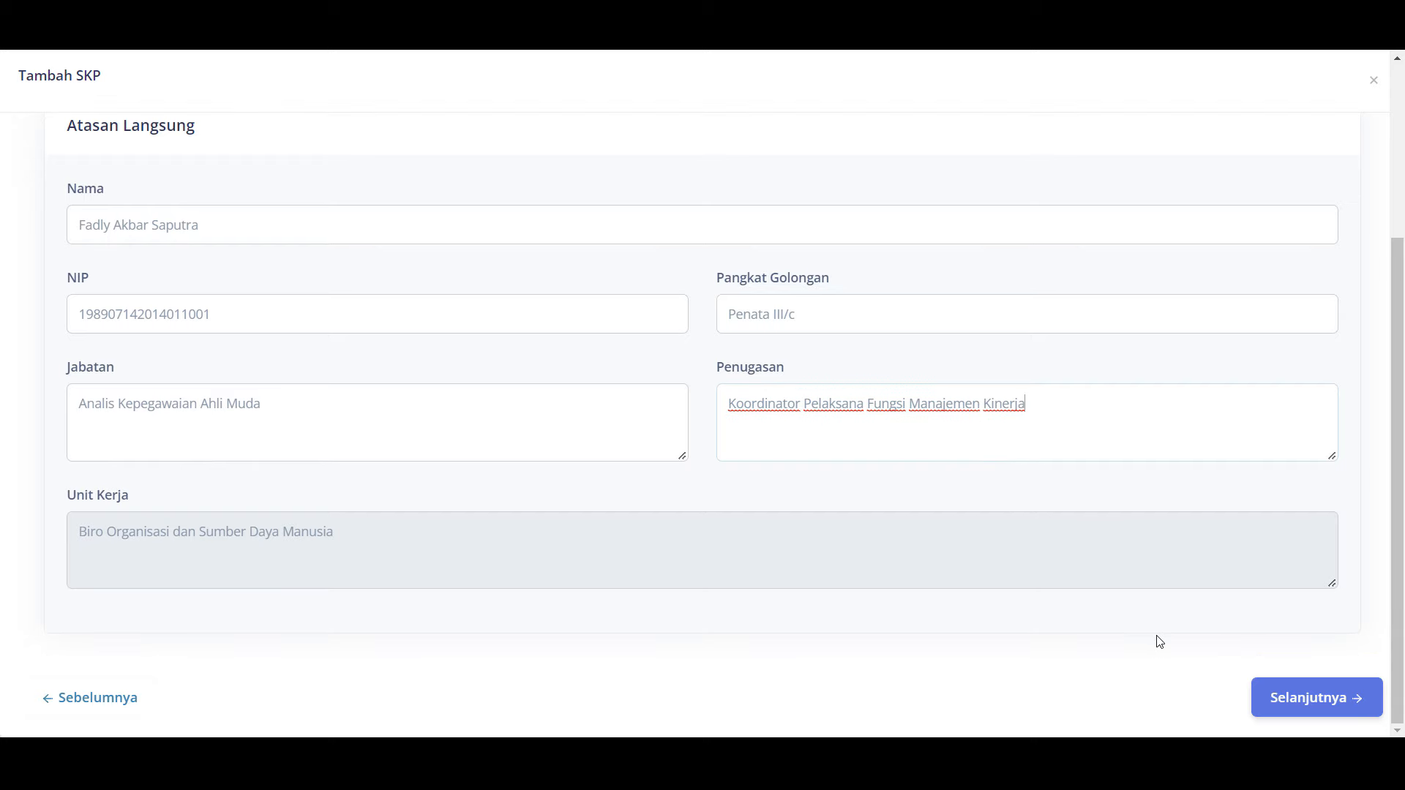
Step: Advance to the Kepala Unit step and briefly view the Petunjuk Penilai Pegawai guide
left_click(1313, 704)
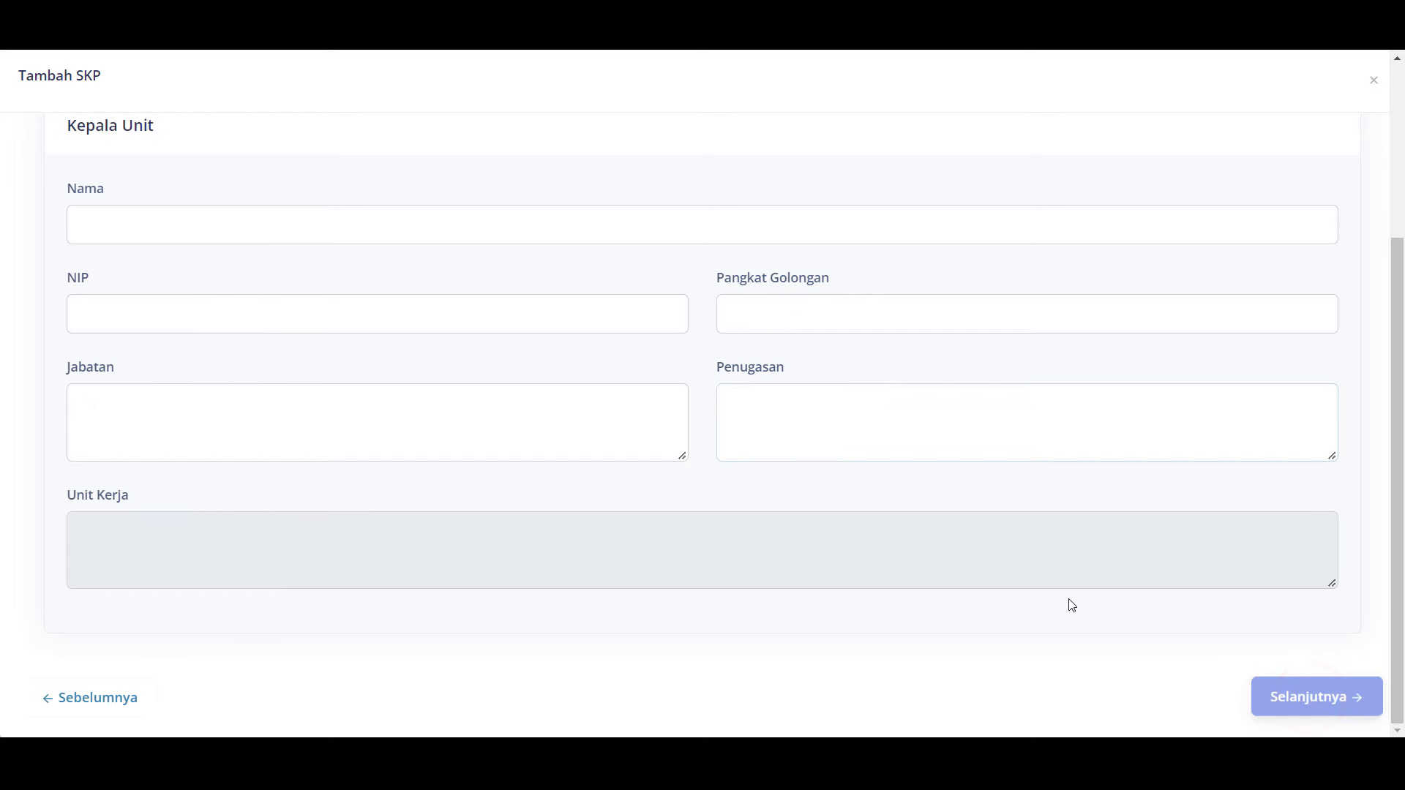
scroll(1051, 599, "up", 3)
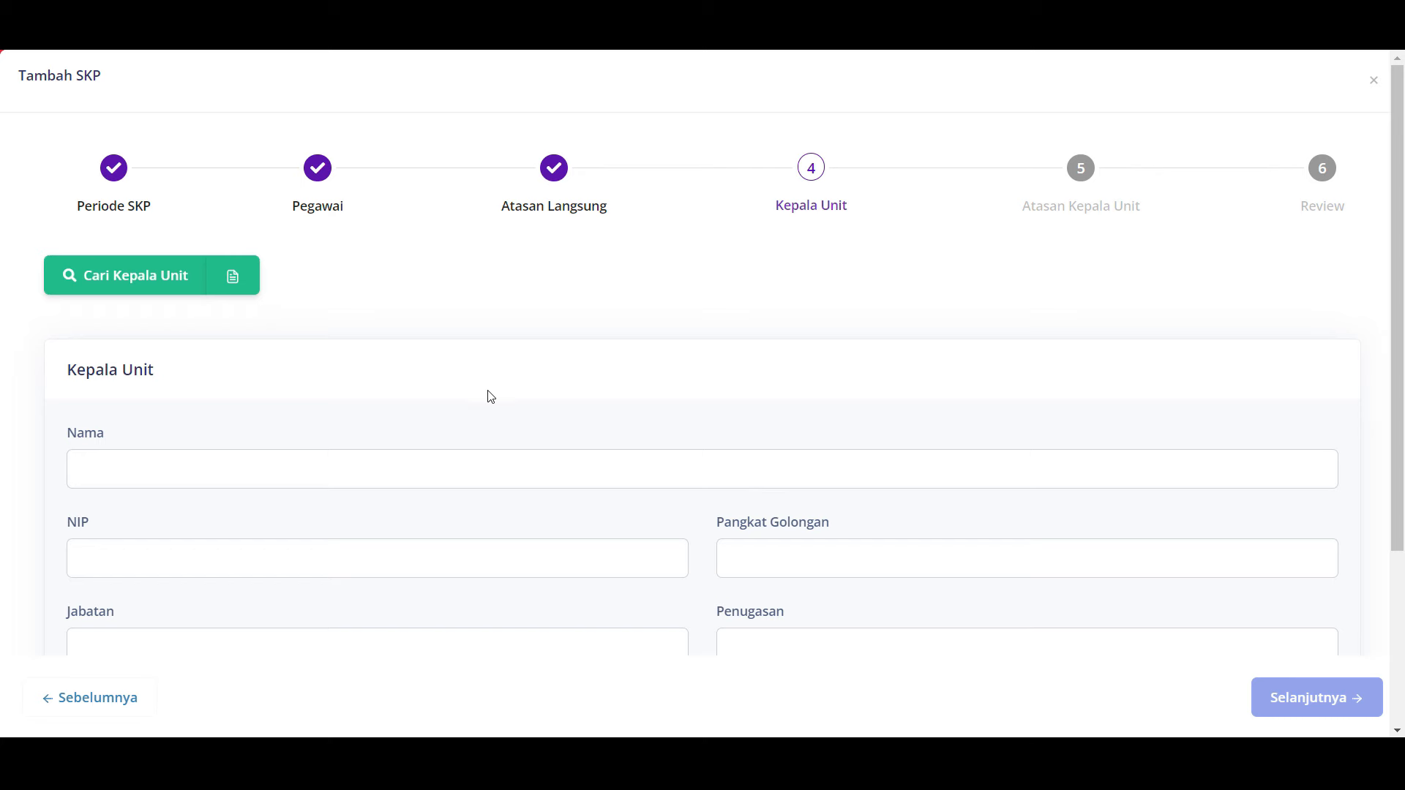
left_click(233, 278)
scroll(673, 325, "down", 10)
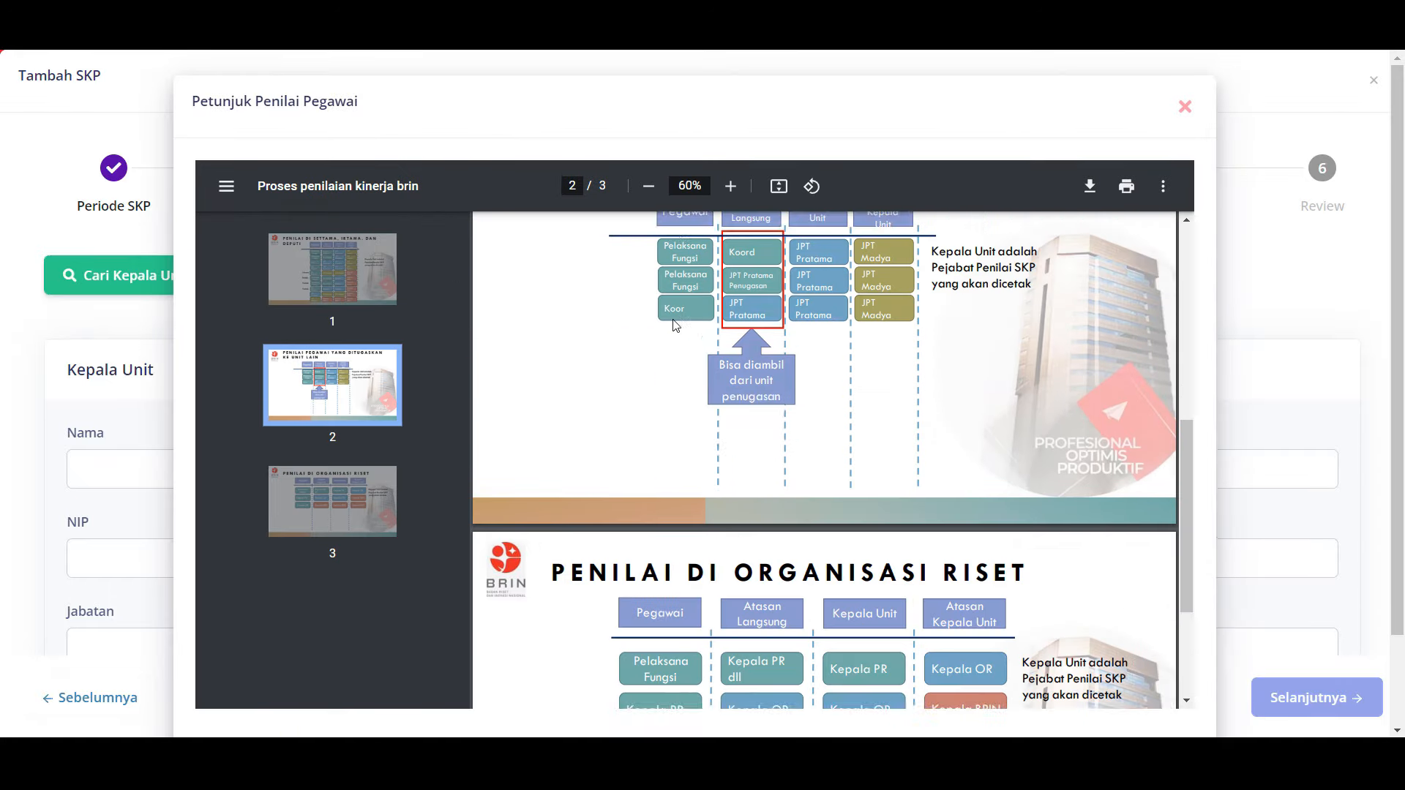
left_click(1182, 108)
left_click(336, 326)
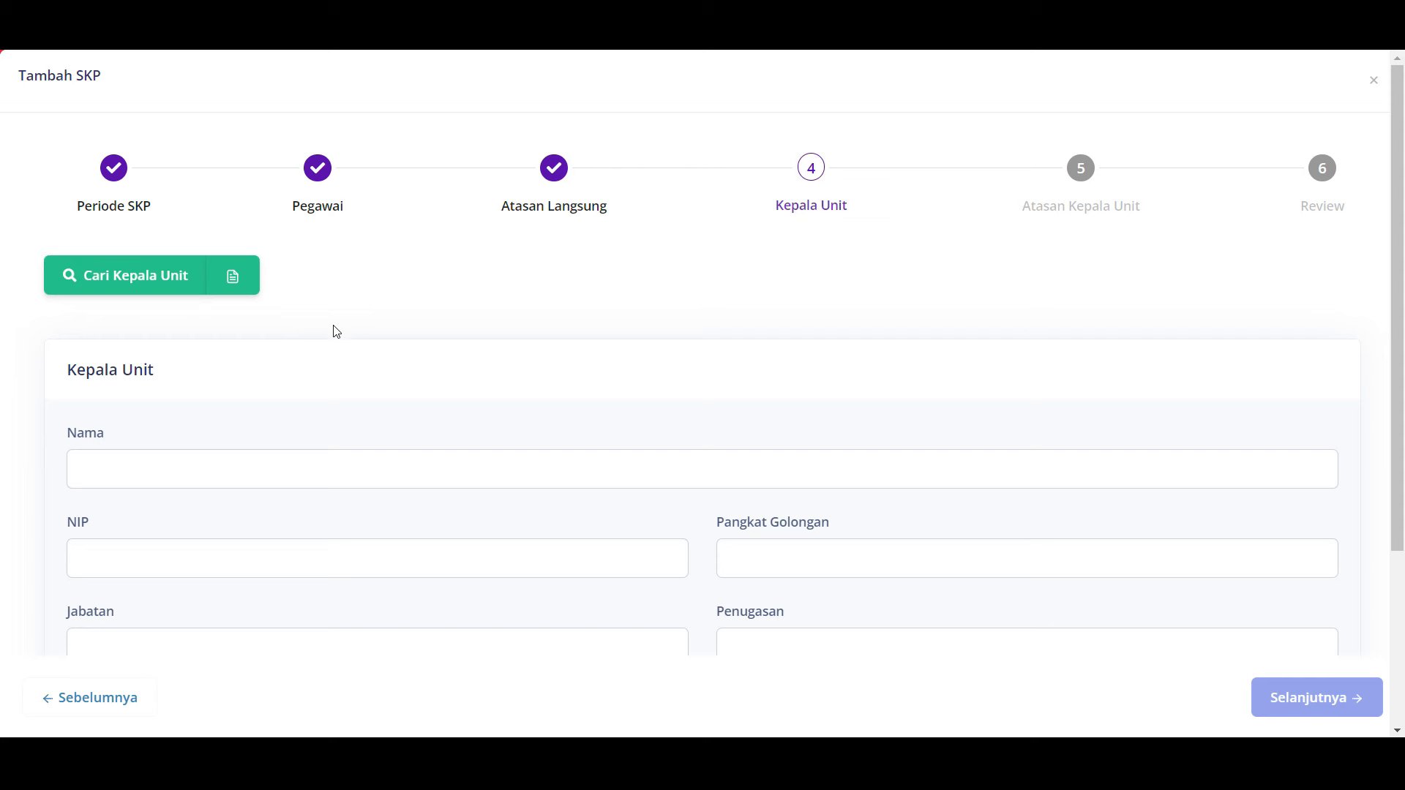
Step: Search for the unit head by name and select them as Kepala Unit
left_click(146, 286)
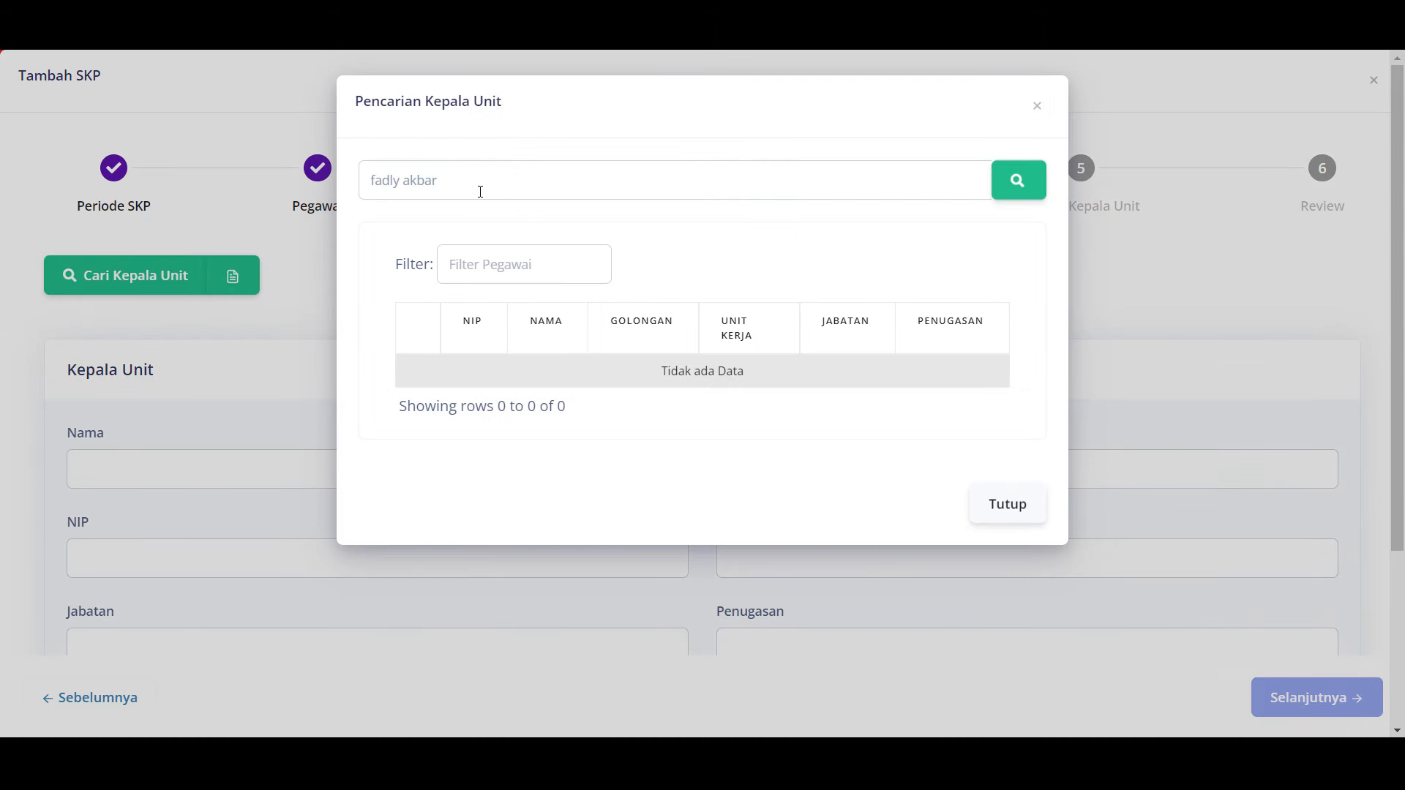
left_click(480, 192)
key("ctrl+a")
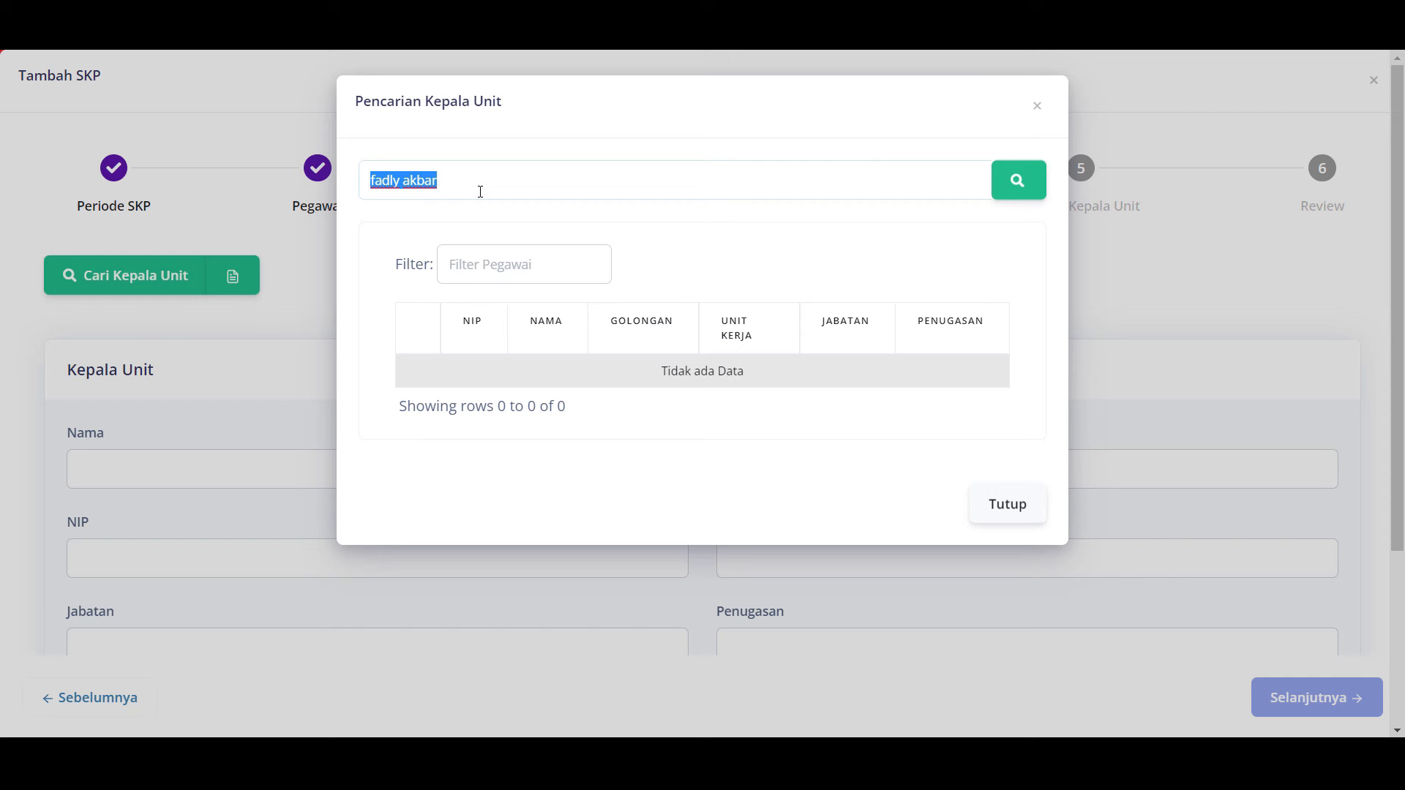
type("at")
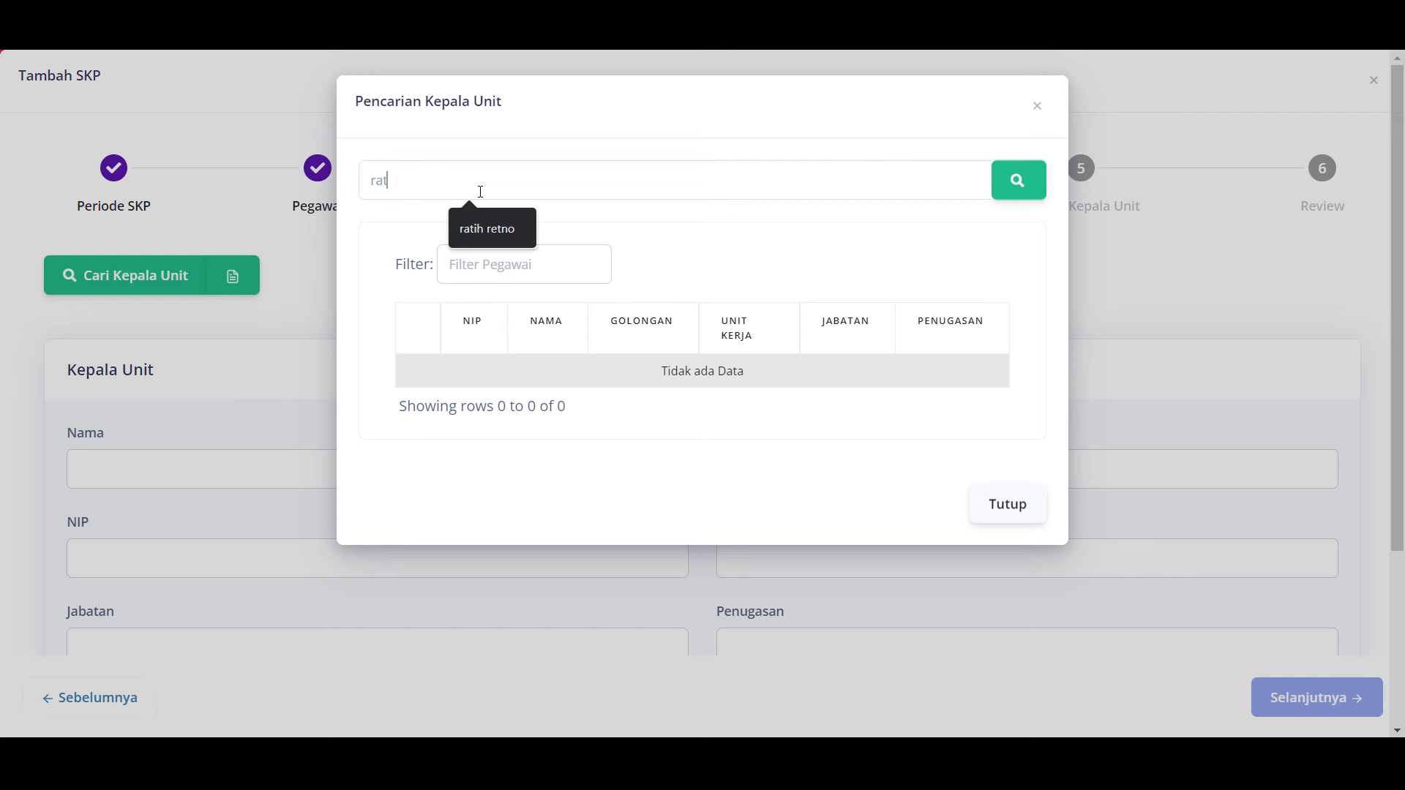
key("Down")
key("Return")
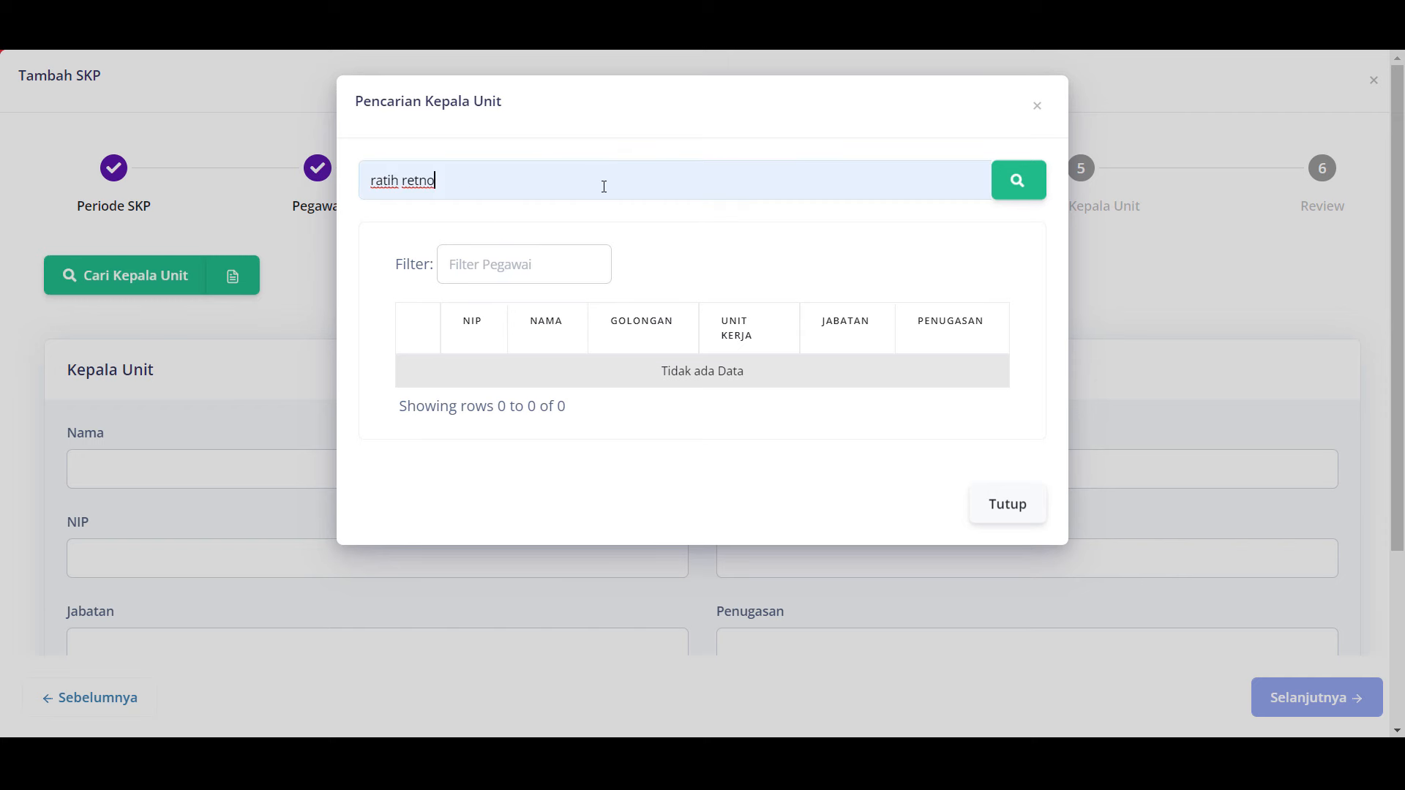
left_click(1015, 191)
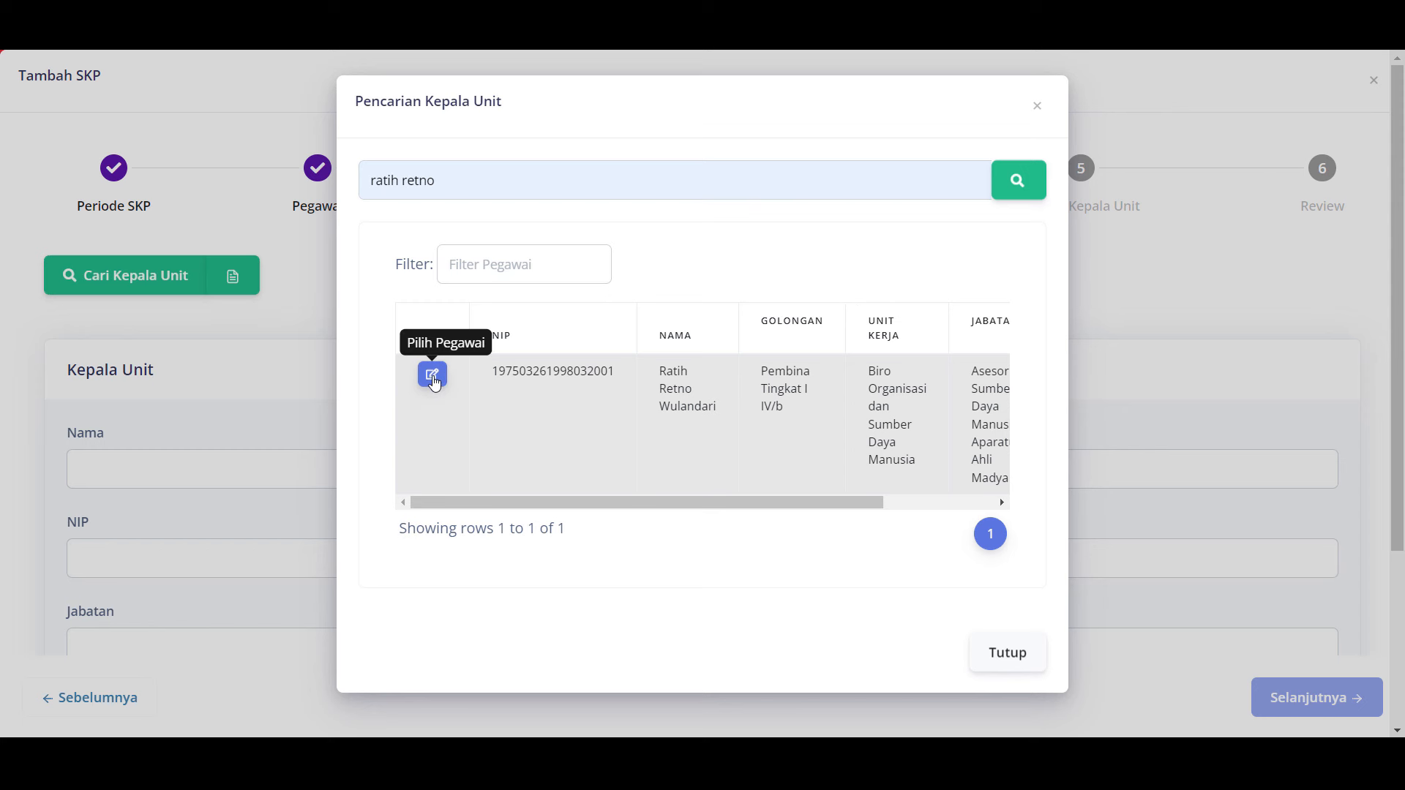
left_click(432, 375)
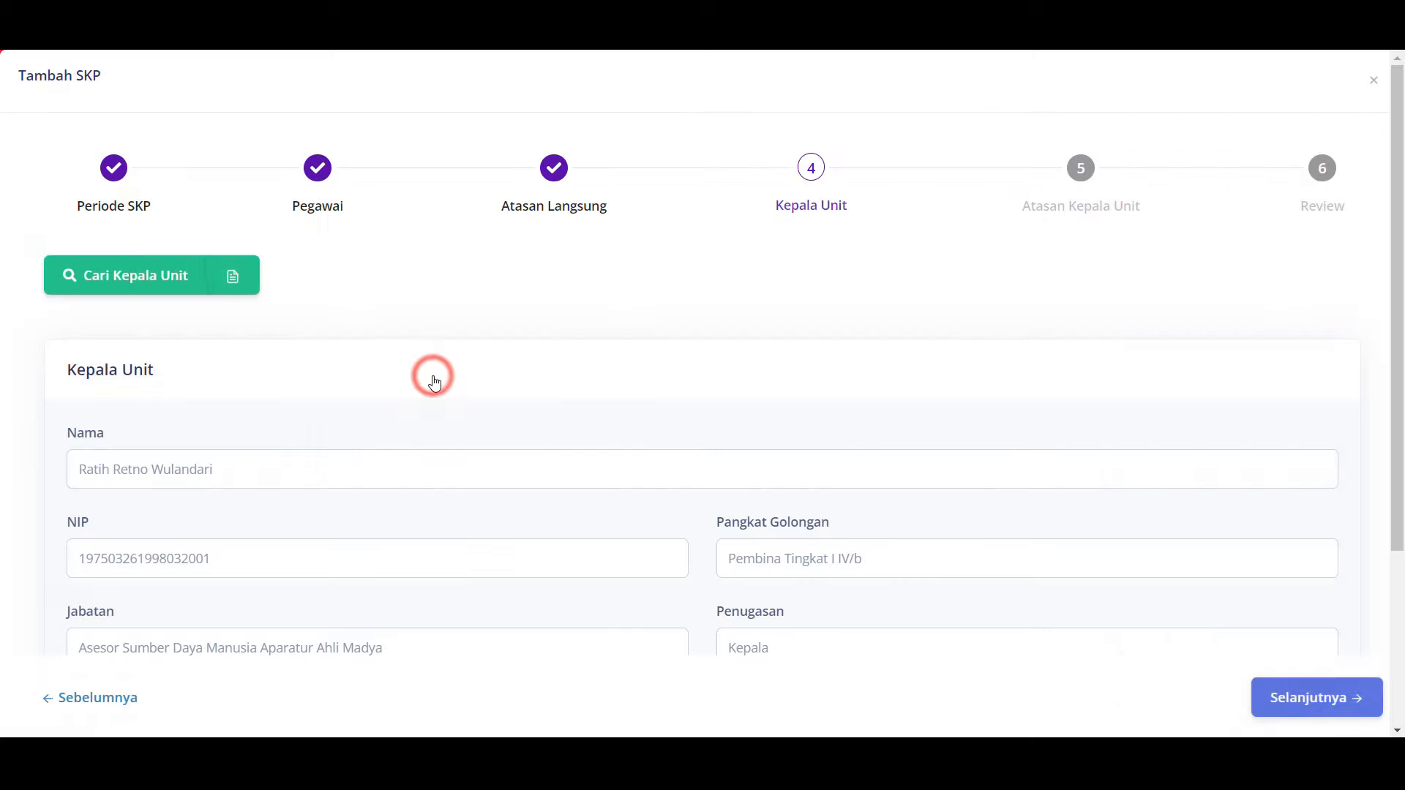
Step: Edit Penugasan to 'Plt. Kepala Biro Organisasi dan Sumber Daya Manusia' using the copied Unit Kerja name
scroll(435, 384, "down", 3)
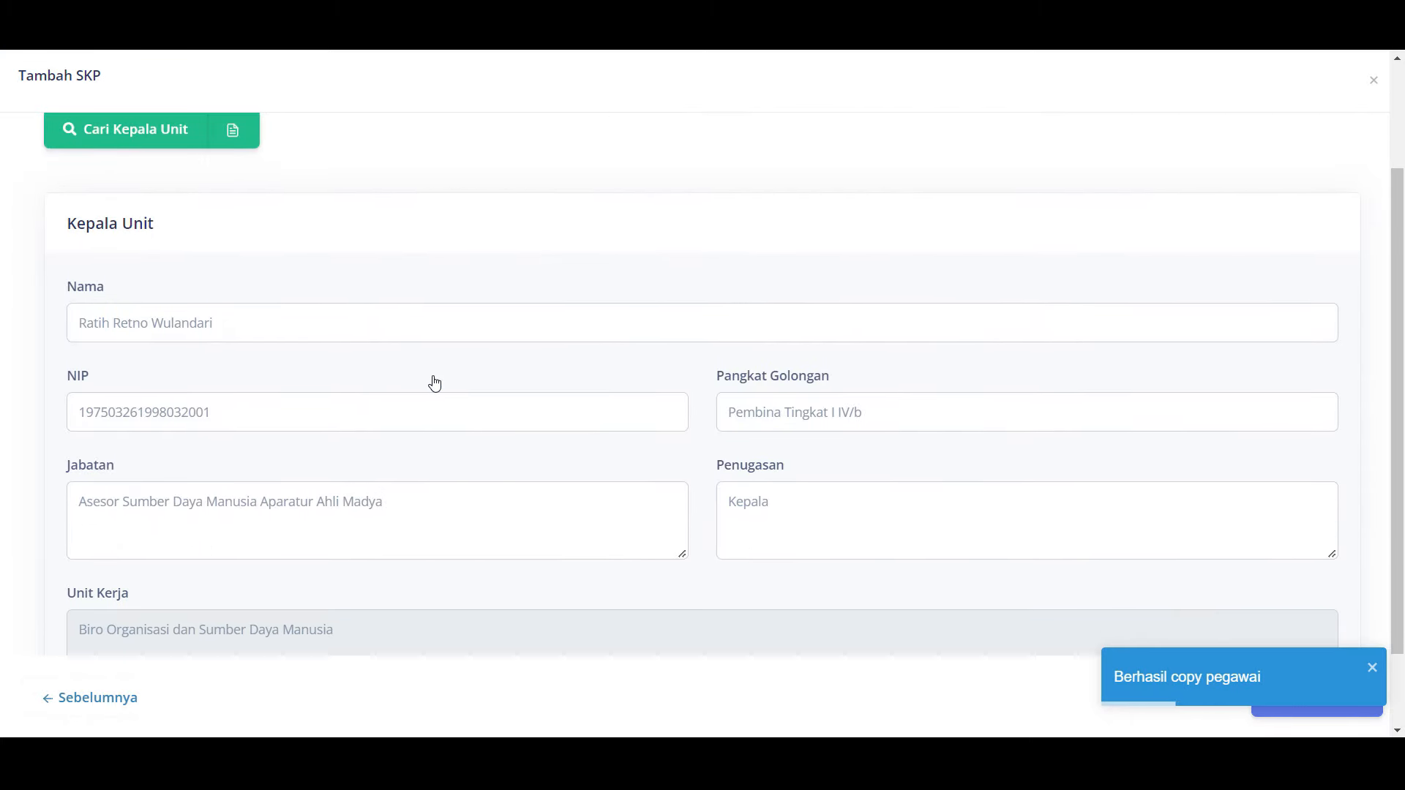
triple_click(381, 536)
key("ctrl+c")
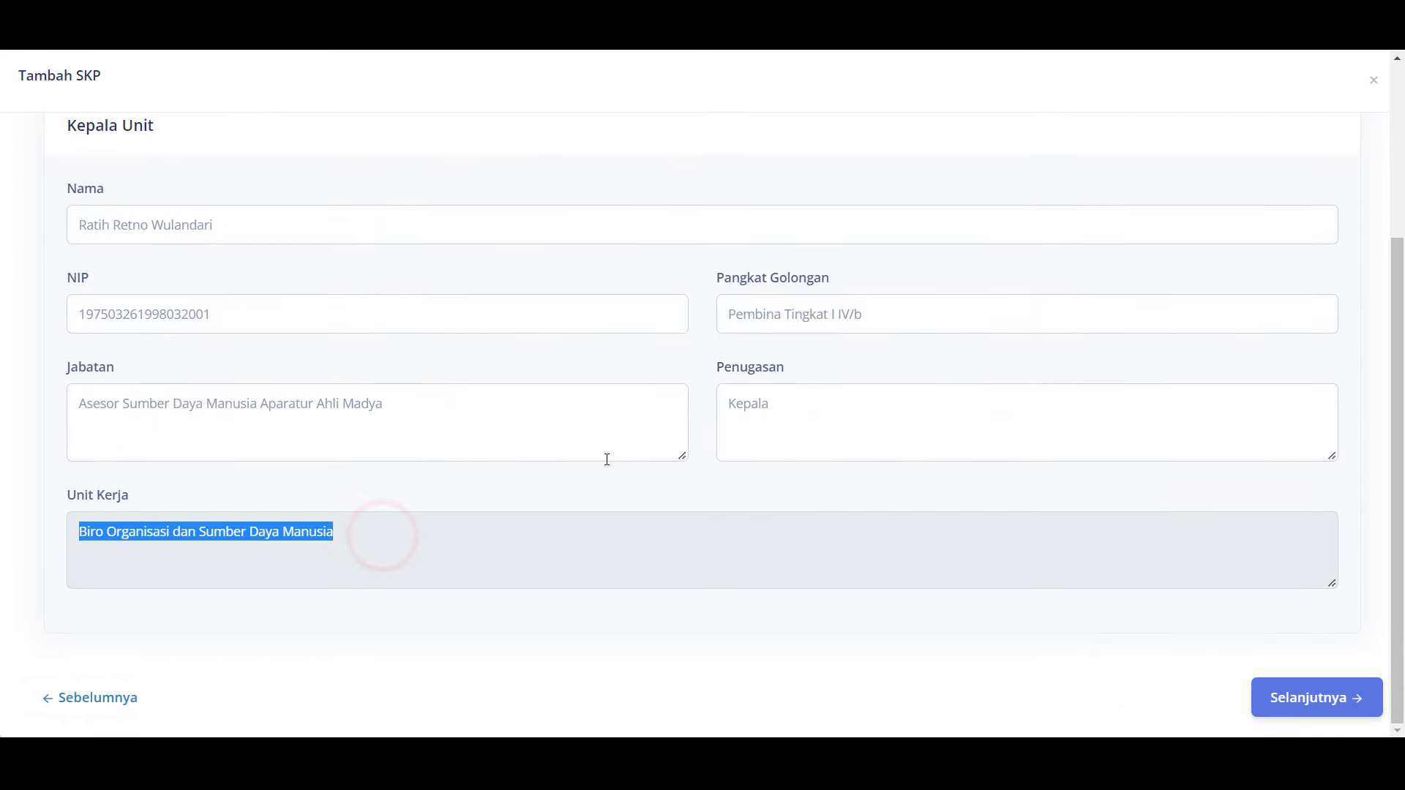
left_click(726, 404)
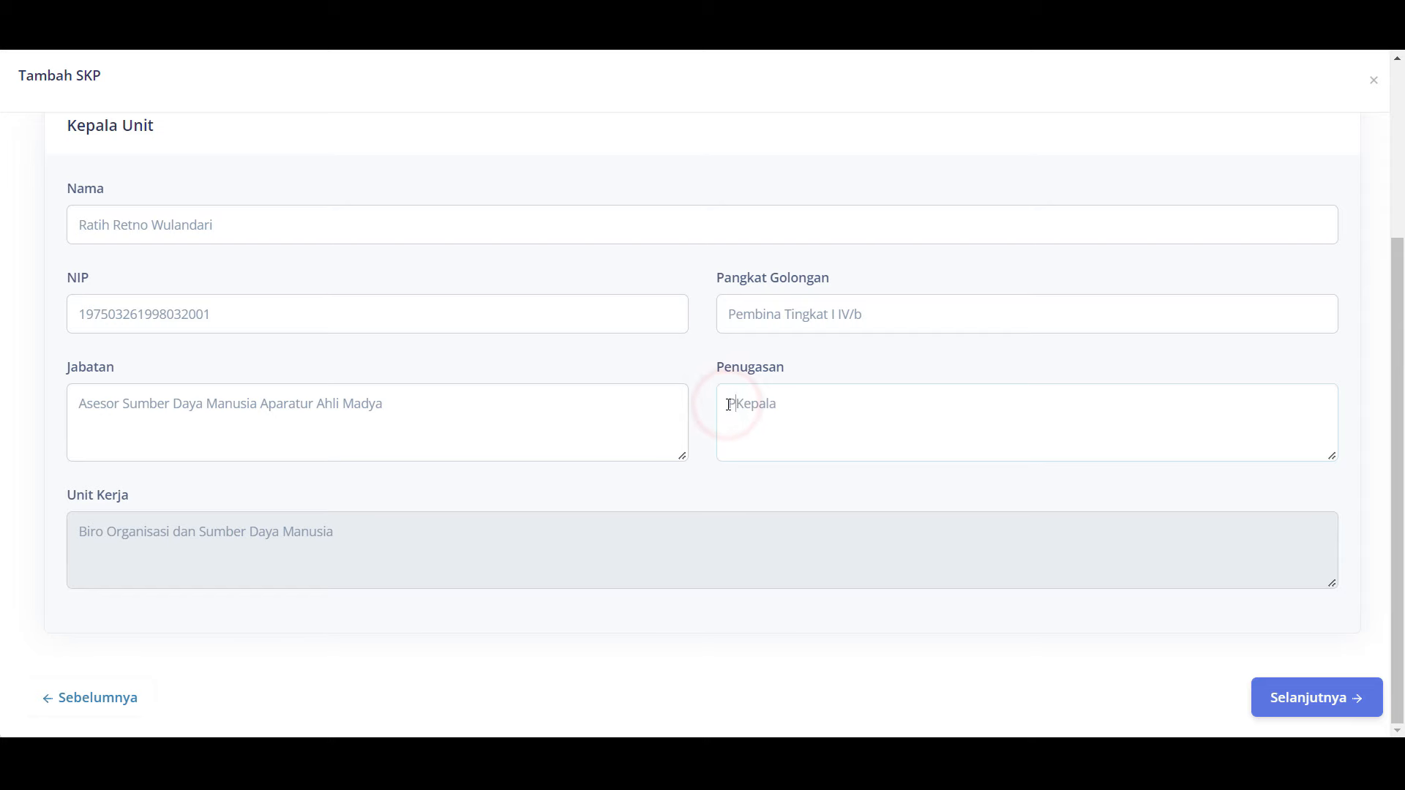
type("Plt.")
left_click(810, 401)
key("ctrl+v")
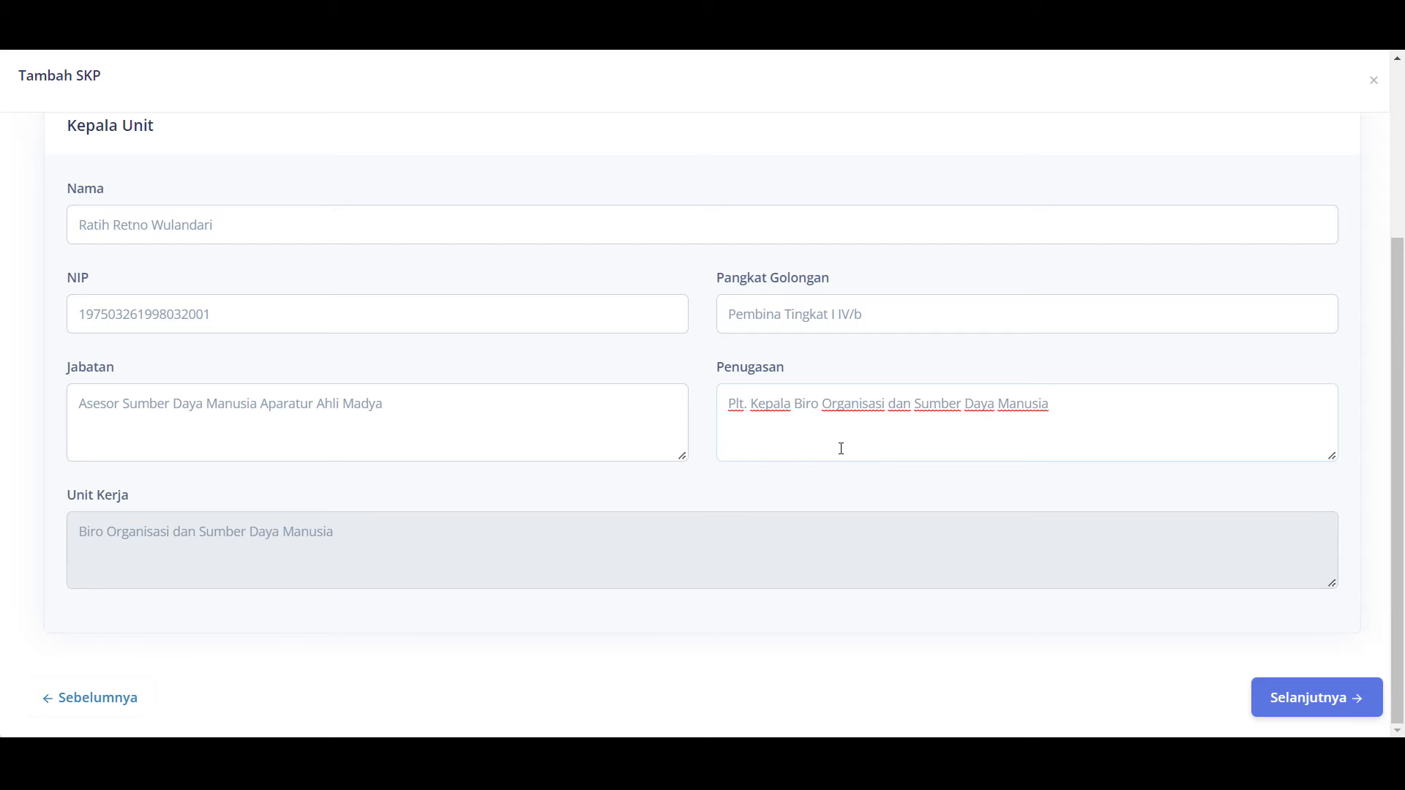
left_click(845, 472)
Step: Advance to the Atasan Kepala Unit step and glance through the Petunjuk Penilai Pegawai guide
left_click(1299, 704)
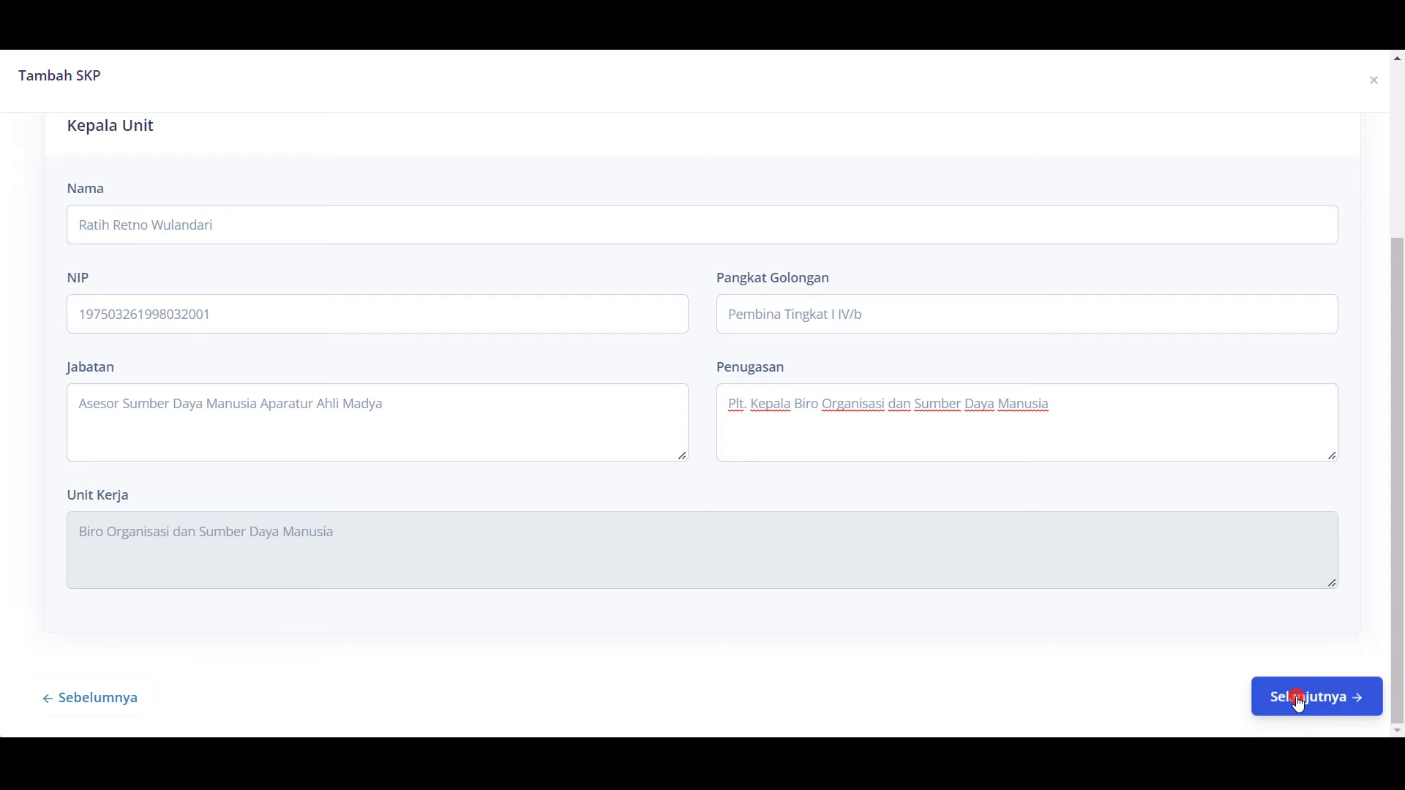
scroll(971, 573, "up", 3)
scroll(971, 573, "up", 1)
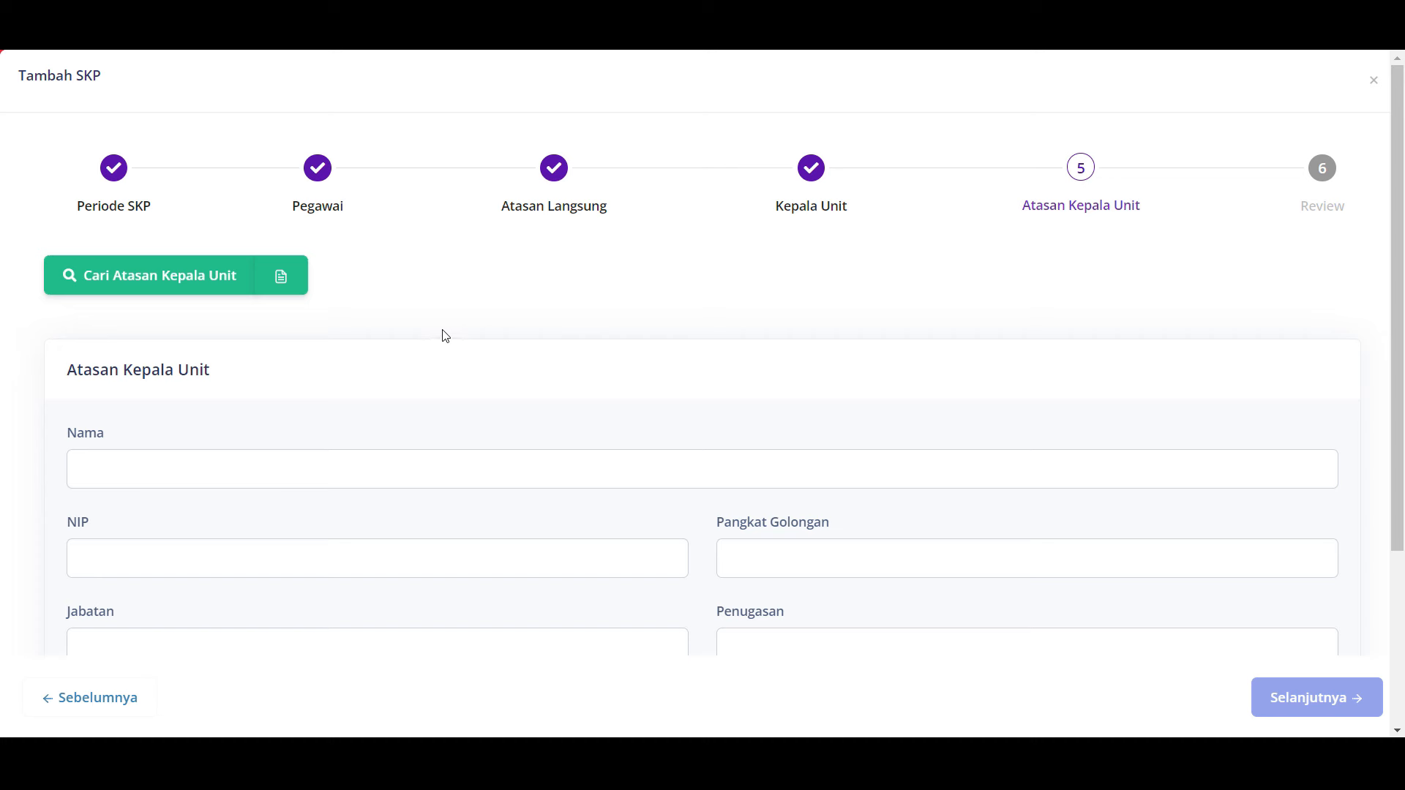
left_click(282, 278)
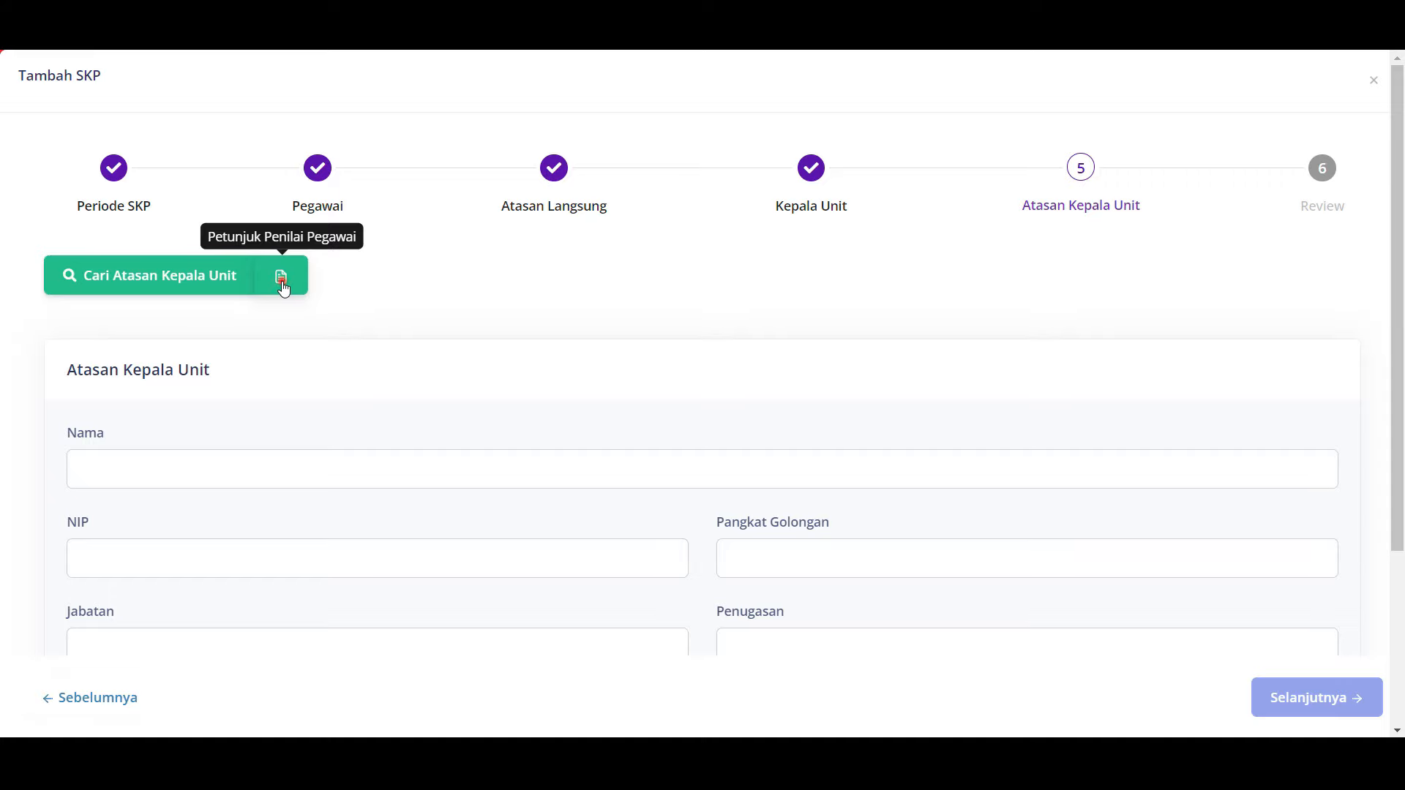
scroll(674, 360, "down", 5)
scroll(677, 366, "up", 4)
scroll(677, 366, "up", 5)
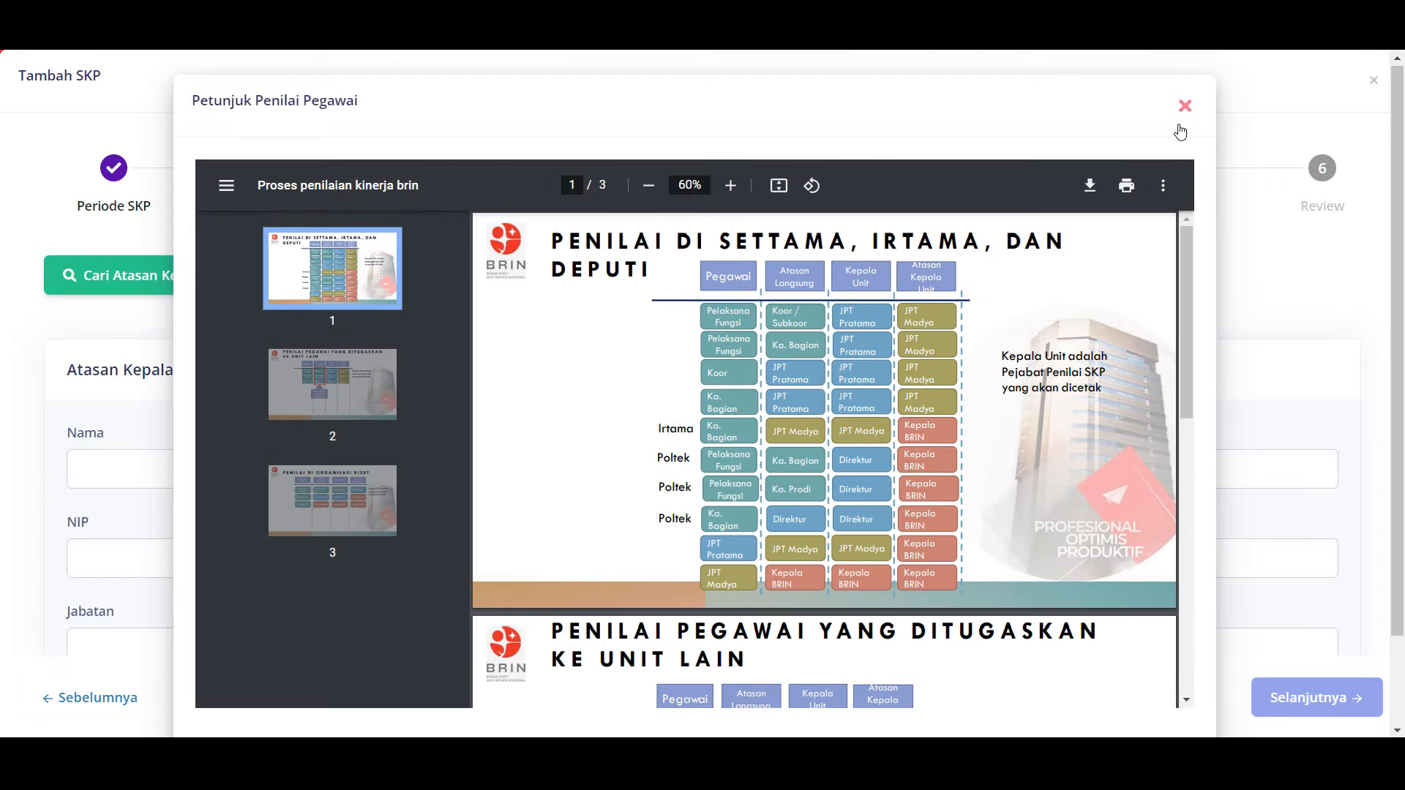
left_click(1183, 104)
left_click(707, 305)
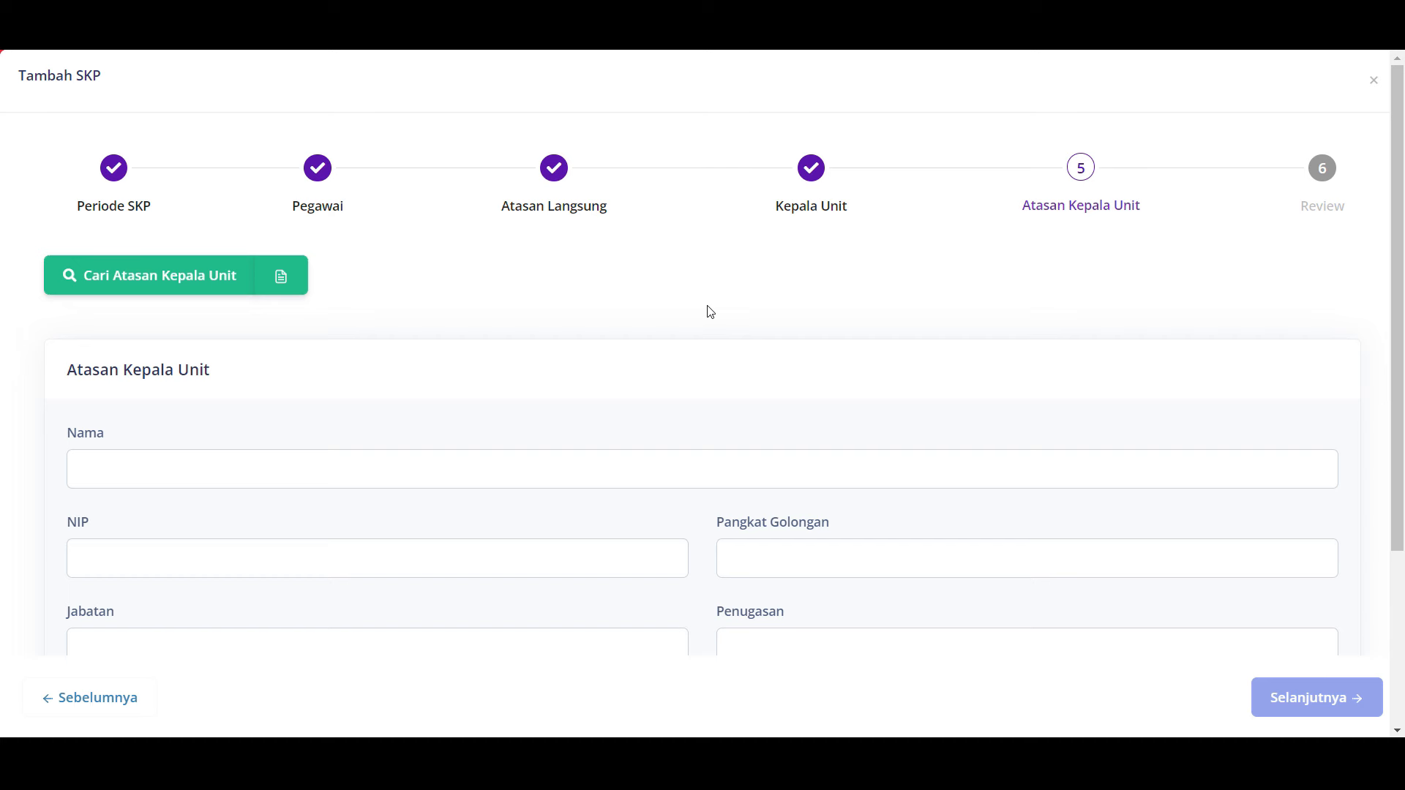
Step: Search the superior by name and select them, filling in Sekretaris Utama, Sekretariat Utama, Pembina Utama Madya IV/d
left_click(203, 288)
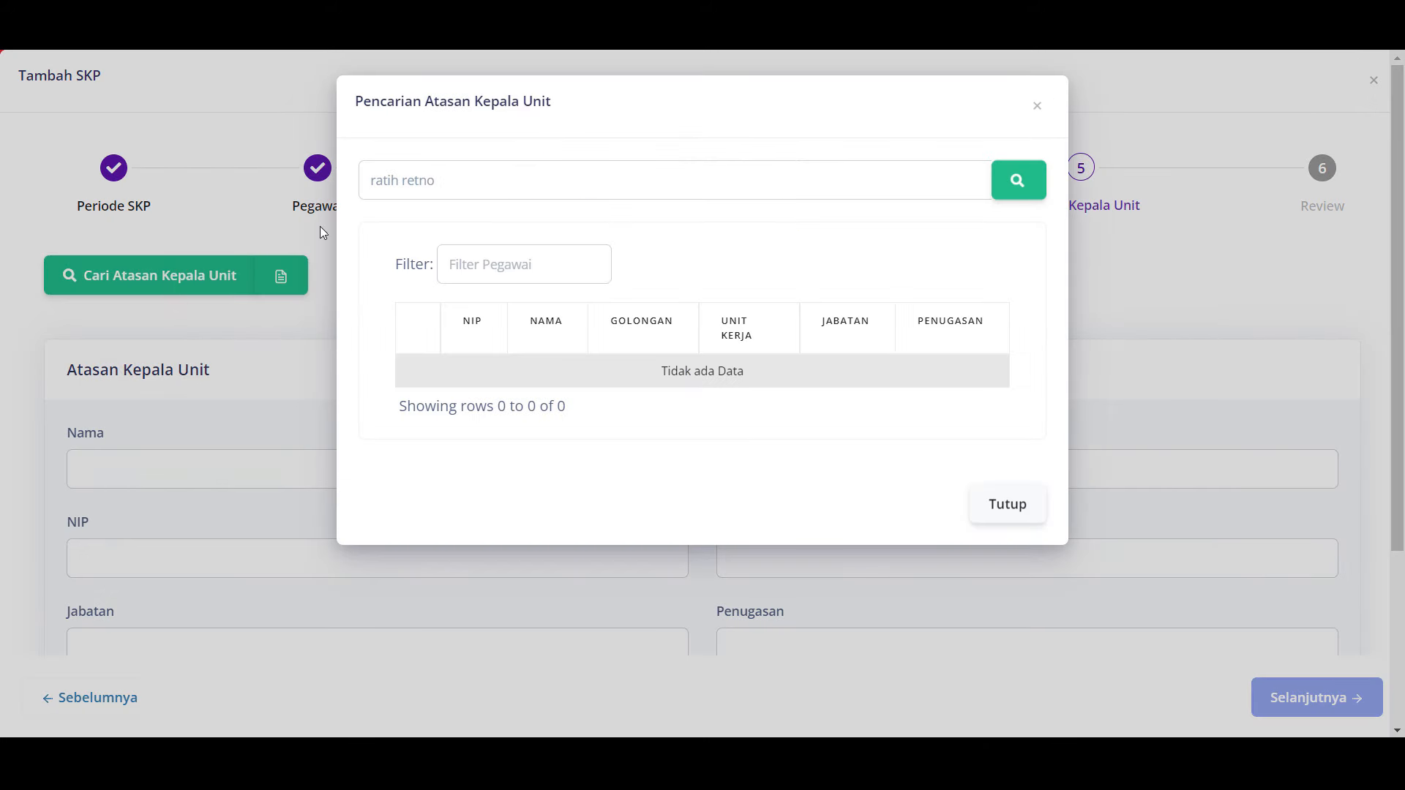
triple_click(452, 182)
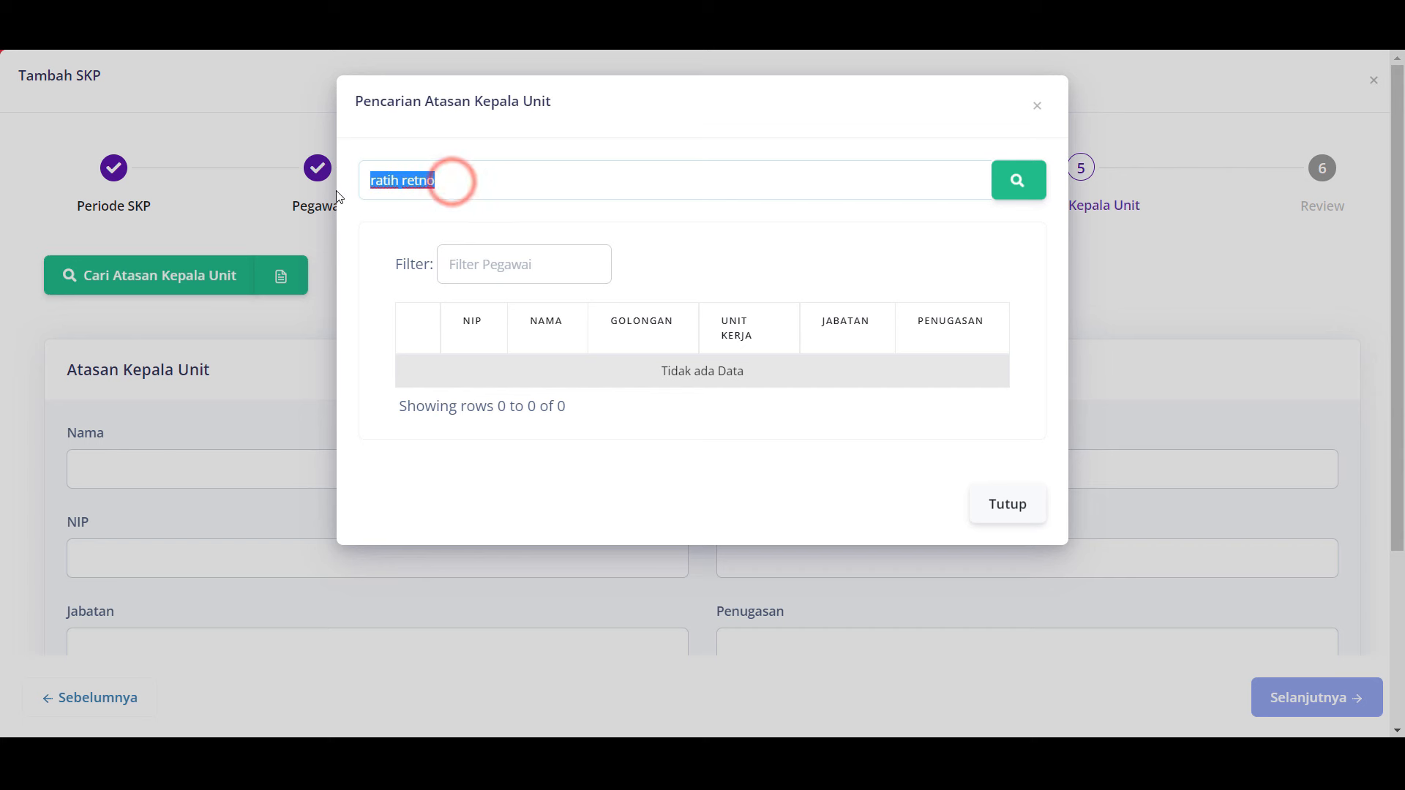
type("rr")
key("Down")
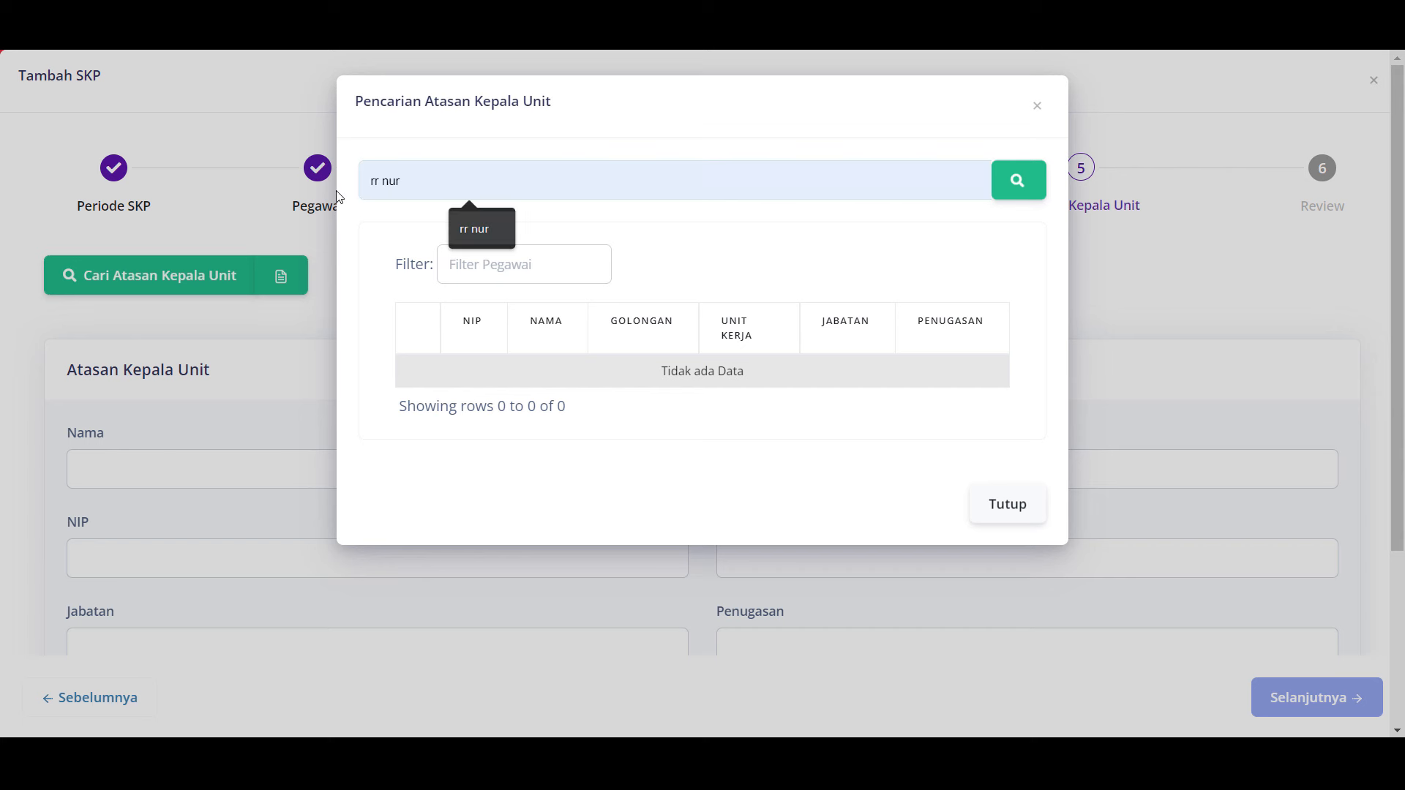
key("Return")
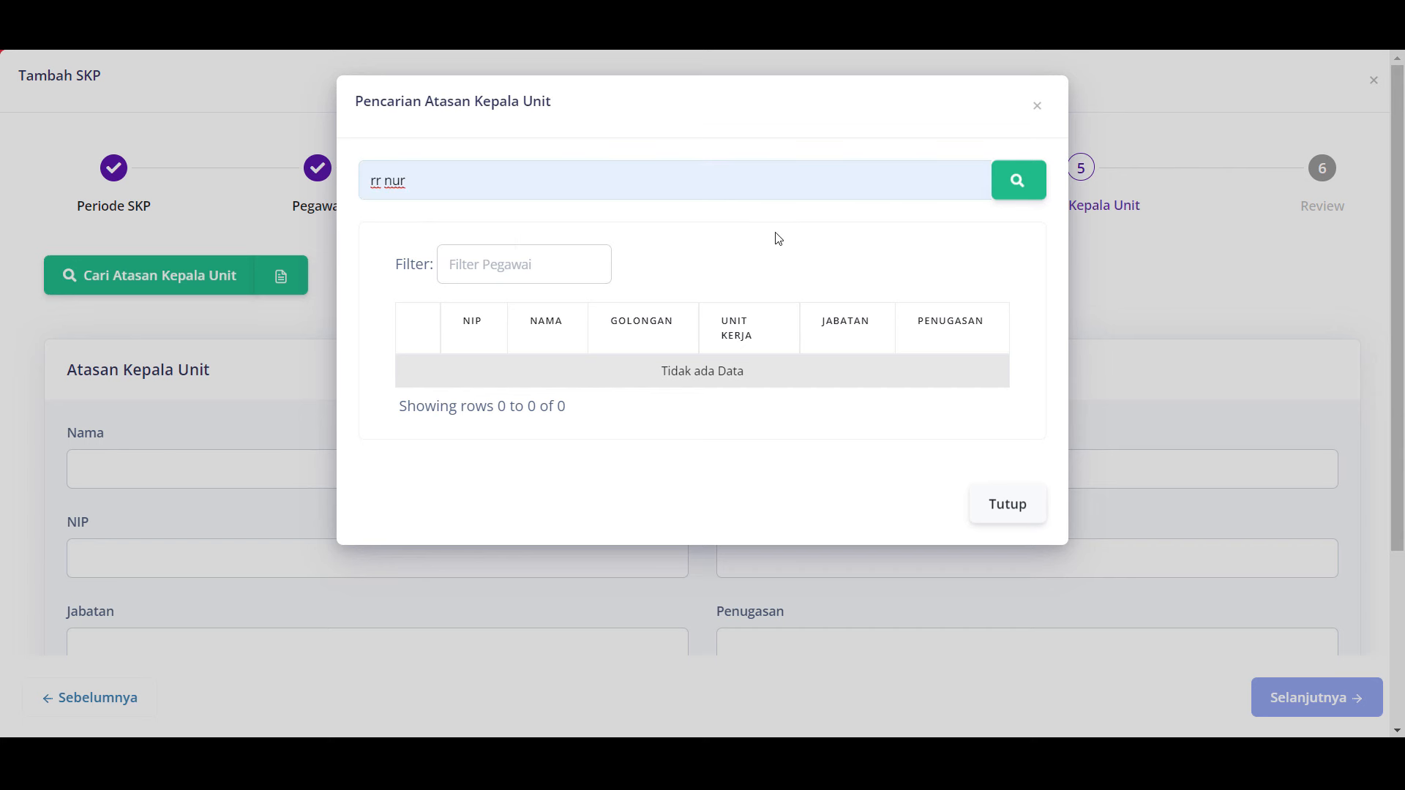
left_click(1019, 191)
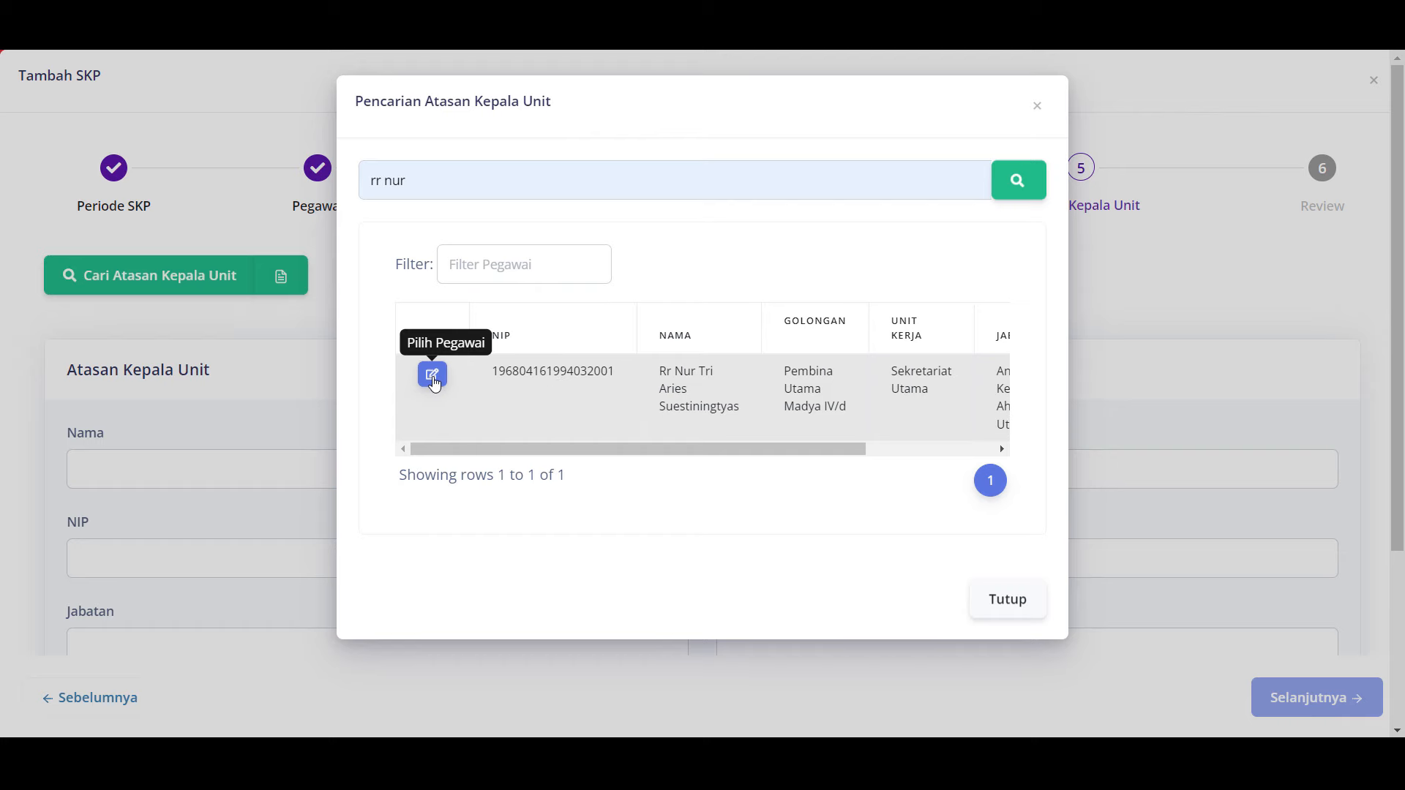
left_click(432, 375)
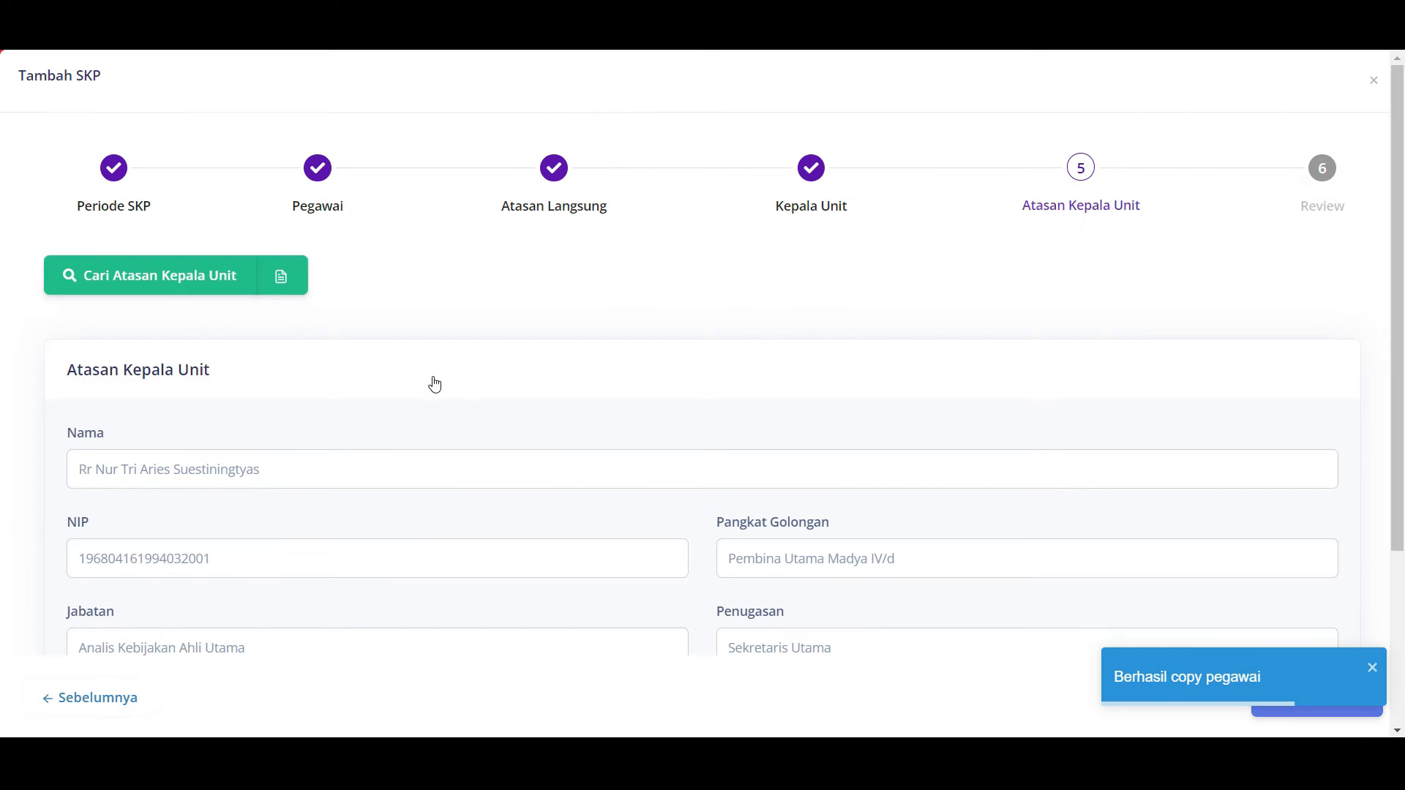
scroll(435, 384, "down", 3)
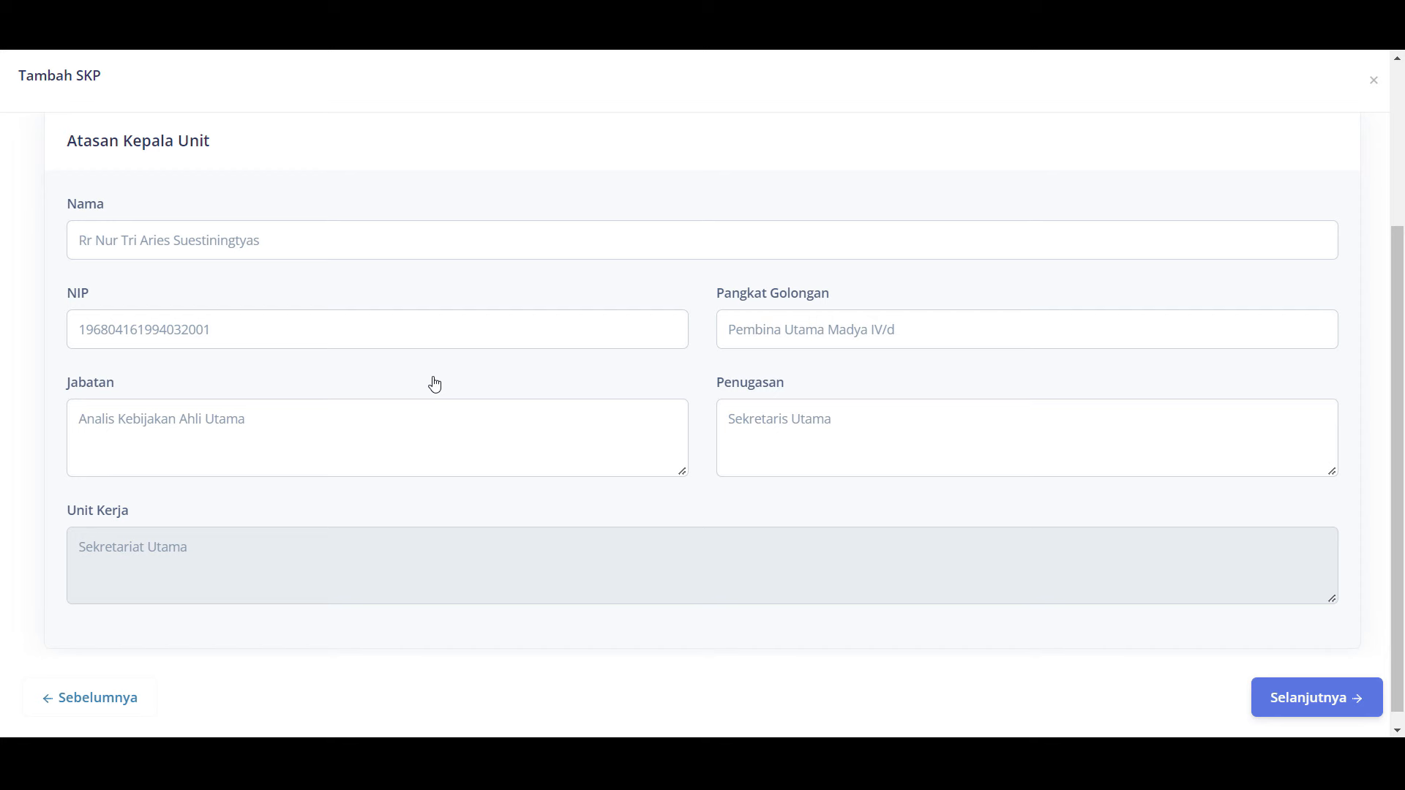
Step: Open the Review step and scroll through the Ringkasan Detail of employee and evaluators
left_click(1315, 697)
scroll(1019, 502, "up", 3)
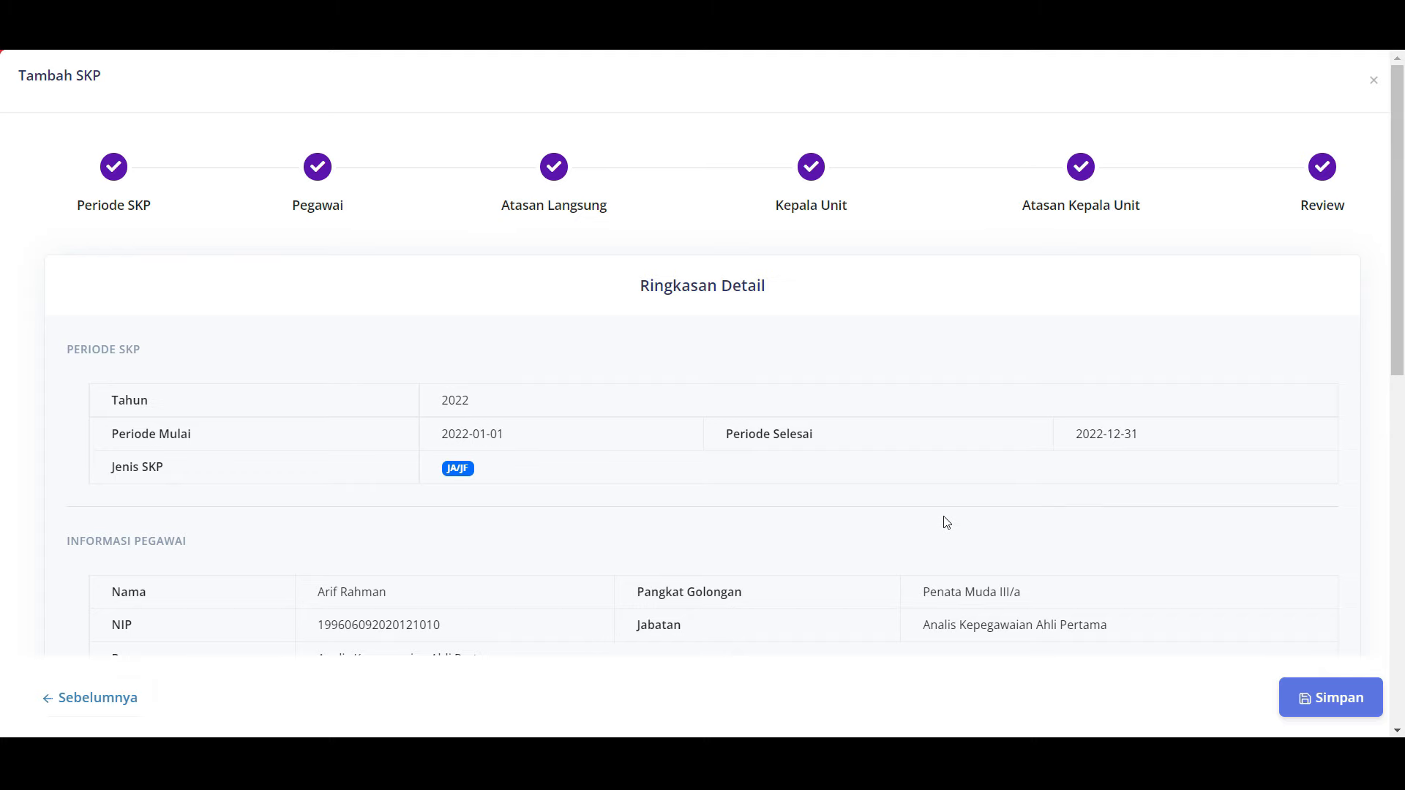
scroll(945, 522, "down", 2)
scroll(945, 521, "down", 4)
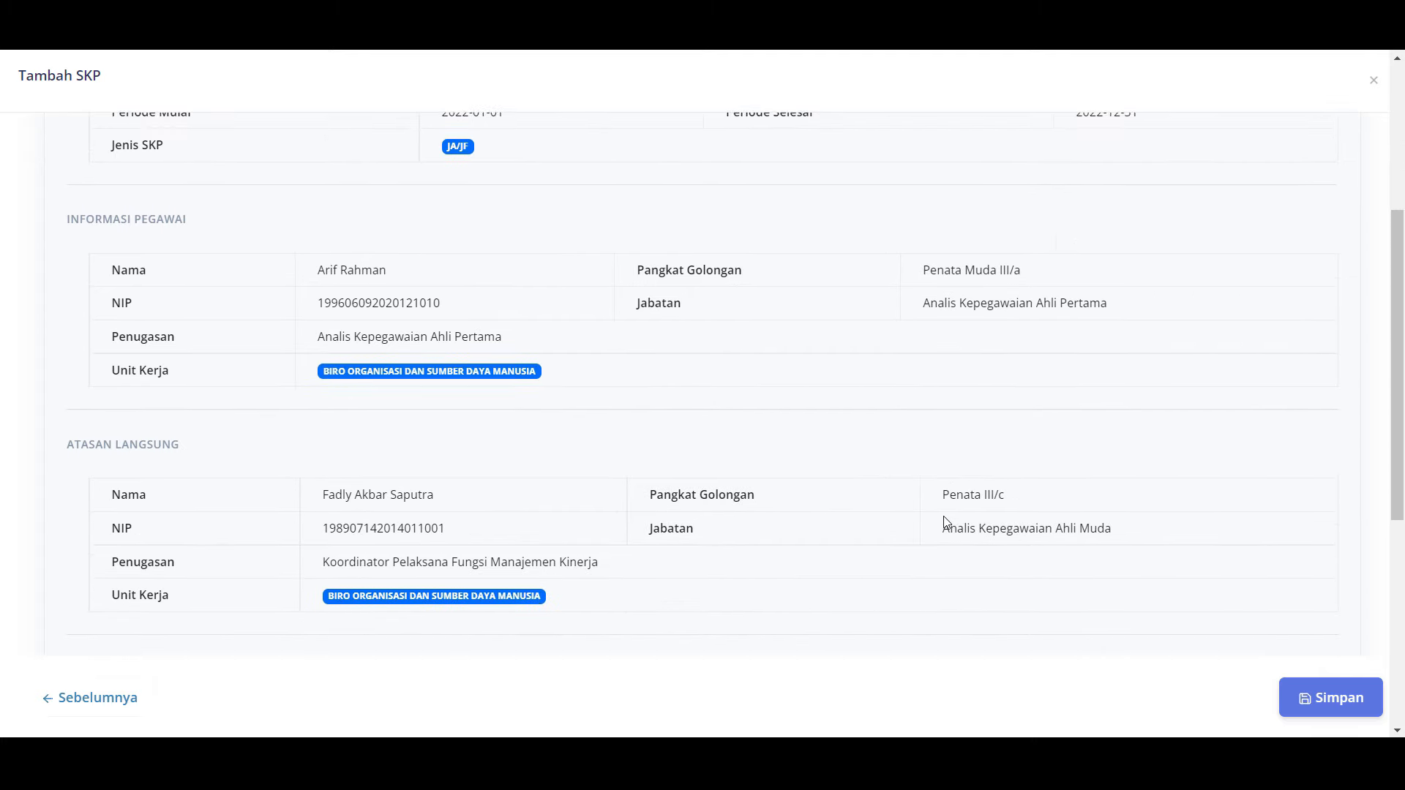
scroll(945, 522, "down", 4)
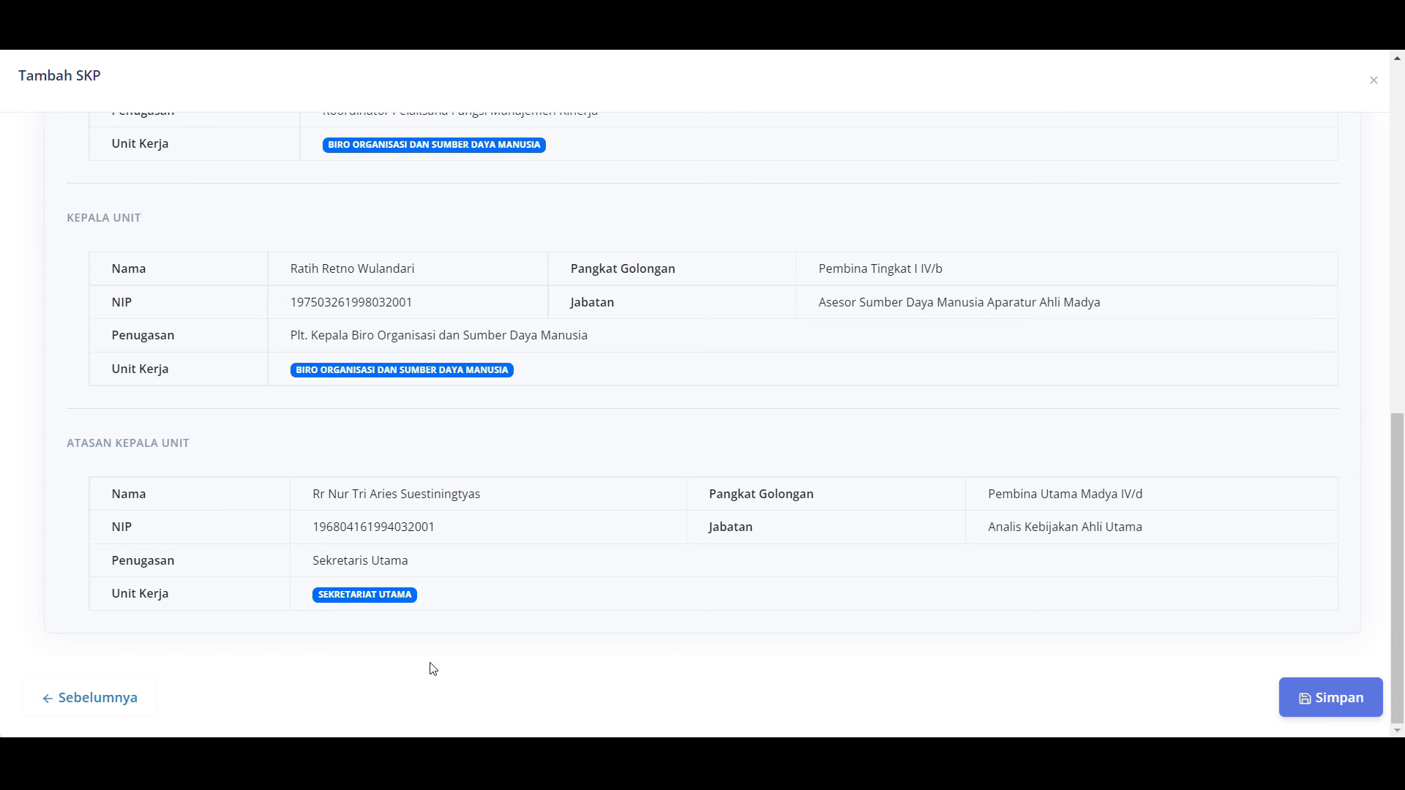
Step: Step back three wizard pages and forward again to Review, then choose Simpan
left_click(114, 703)
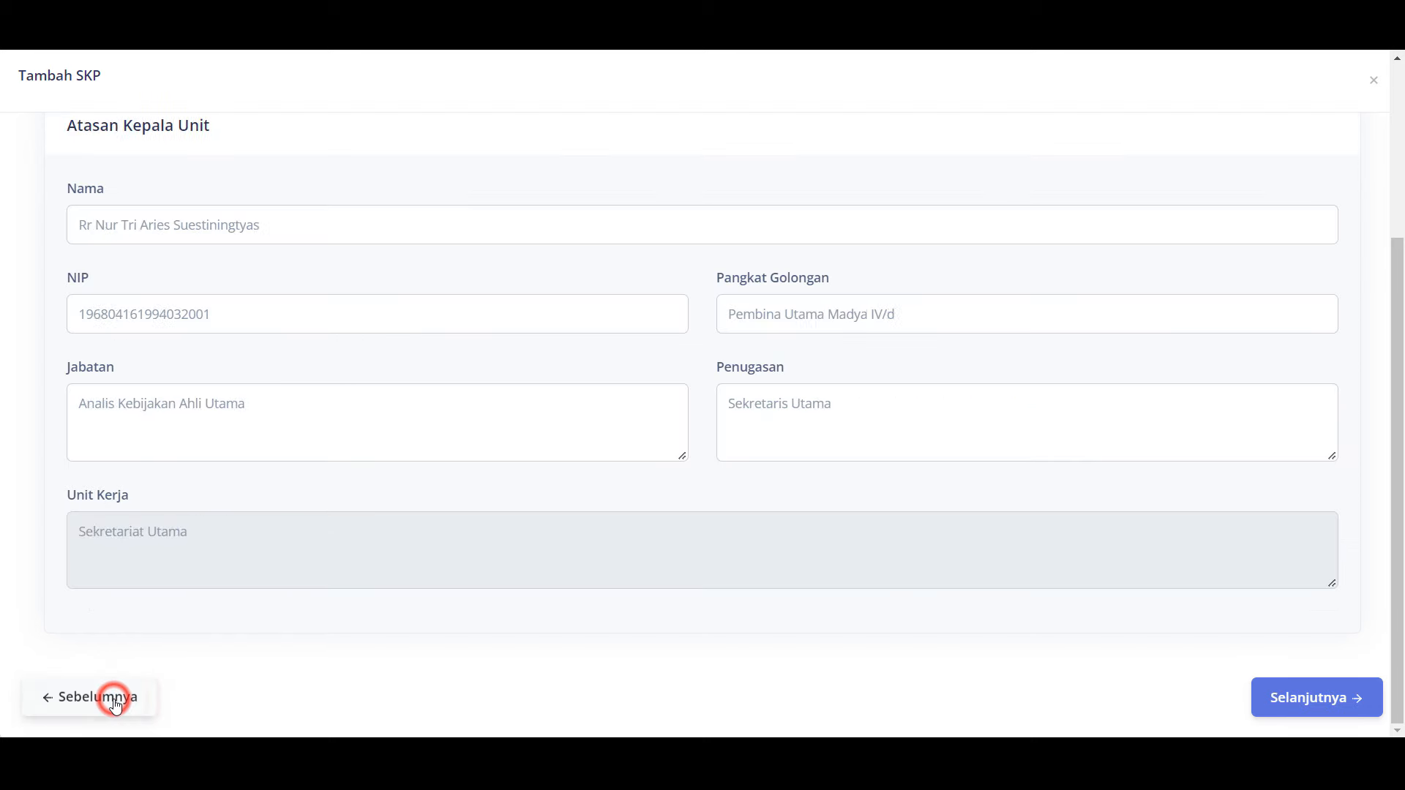
left_click(113, 701)
left_click(114, 701)
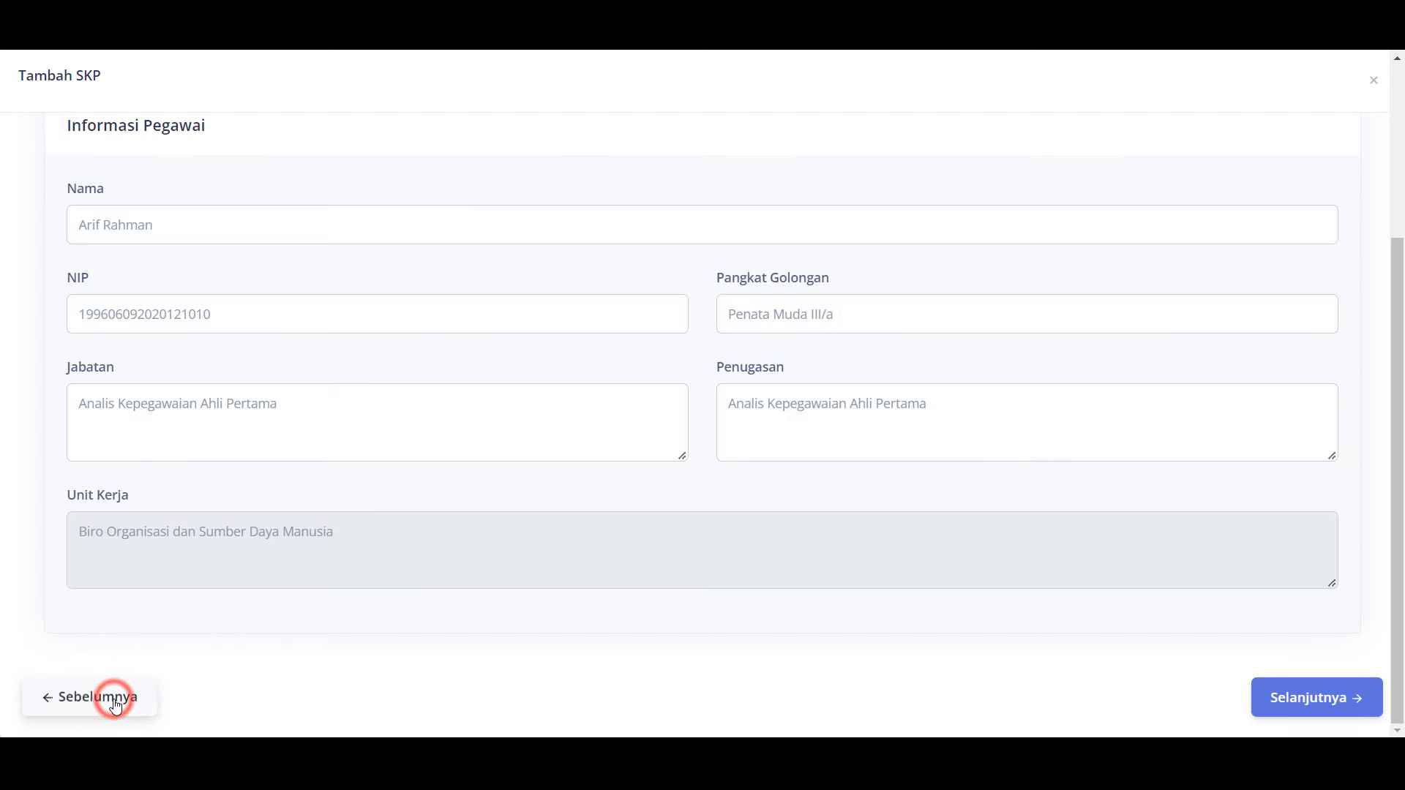
left_click(1281, 698)
left_click(1281, 699)
left_click(1281, 699)
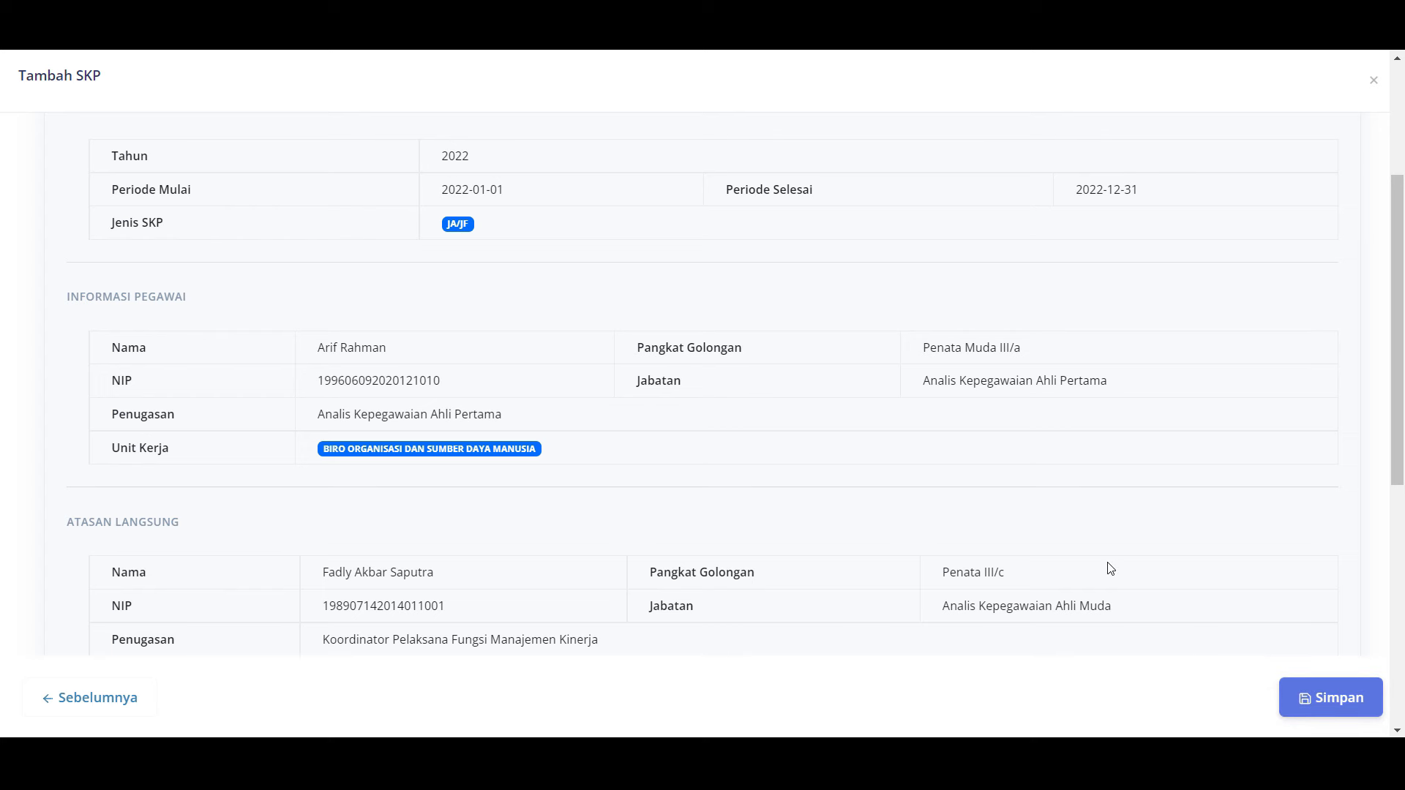
left_click(1317, 695)
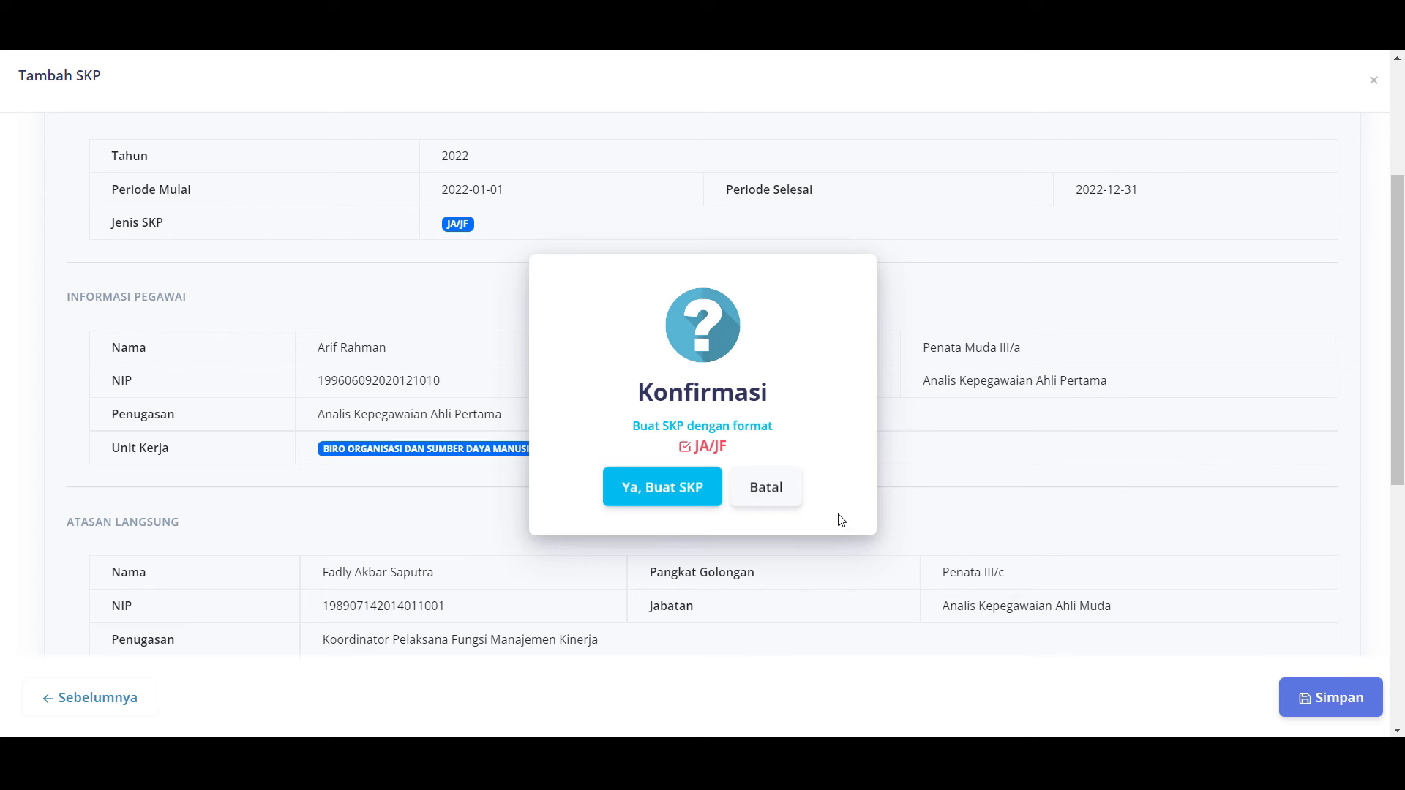
Step: Confirm creating the SKP in JA/JF format so it appears in the SKP Pegawai list
left_click(667, 497)
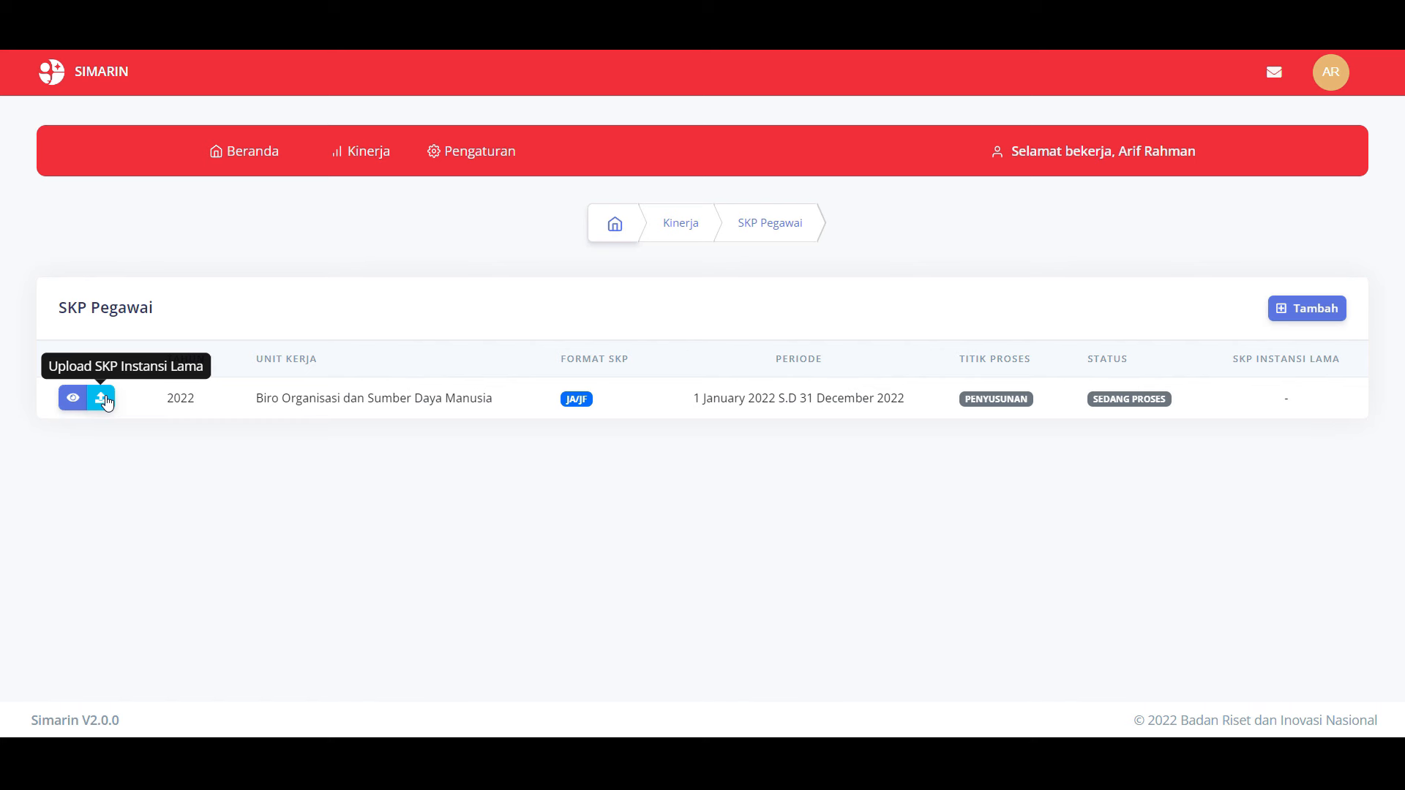
Step: Upload SKP 2022.pdf from Downloads as the 2022 record's SKP Instansi Lama and save
left_click(102, 399)
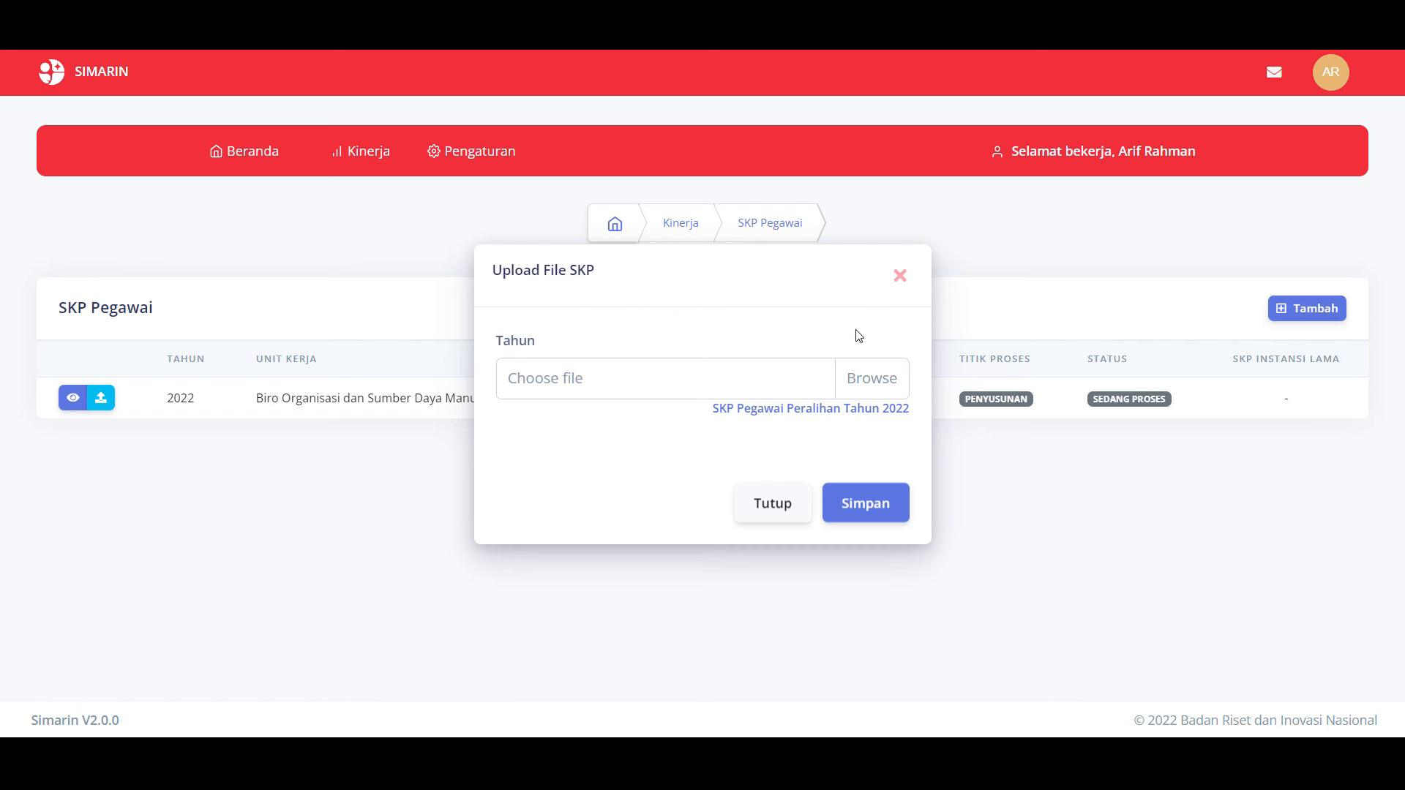
left_click(871, 378)
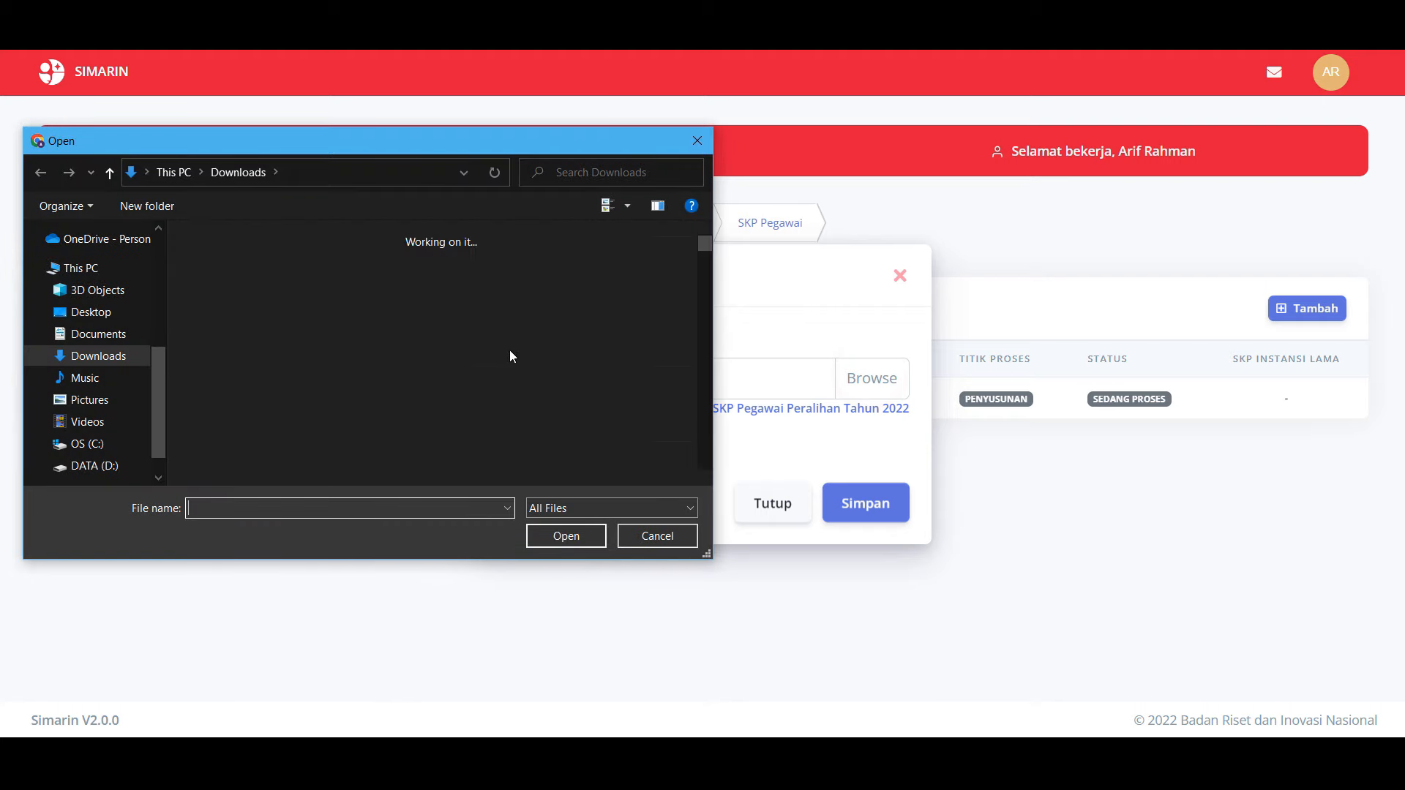
left_click(280, 284)
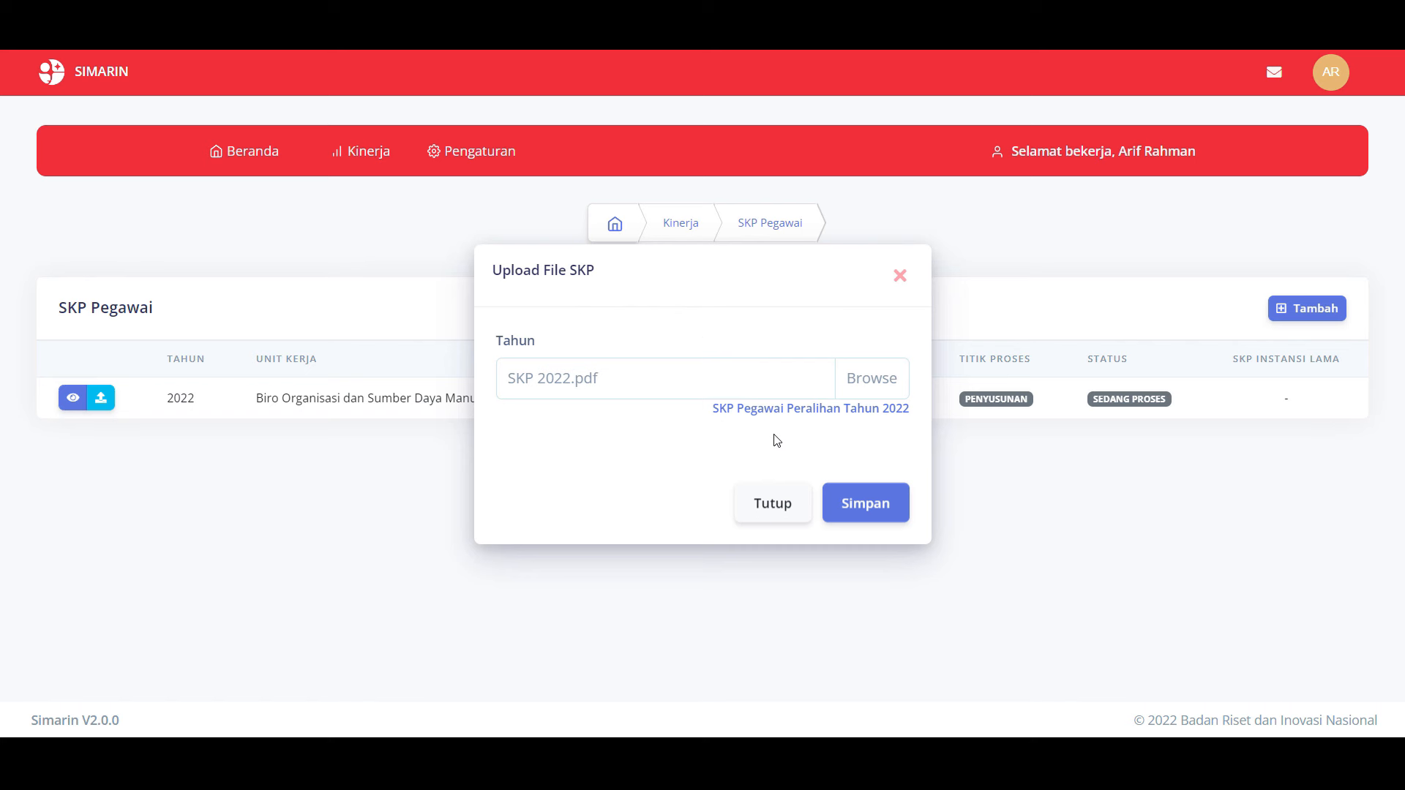
left_click(861, 500)
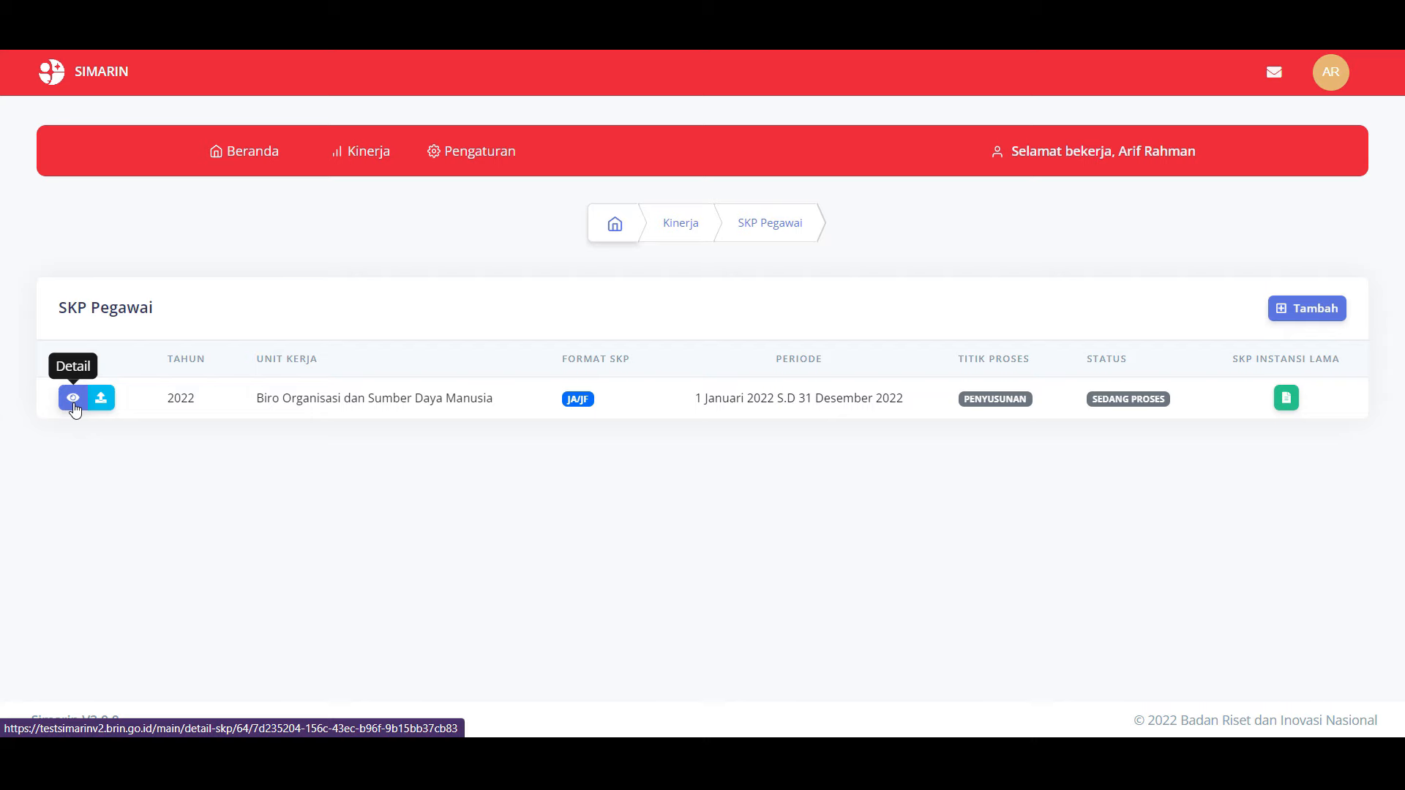
Step: Open the 2022 SKP details and show the SKP Saya document for 1 January–31 December 2022
left_click(73, 399)
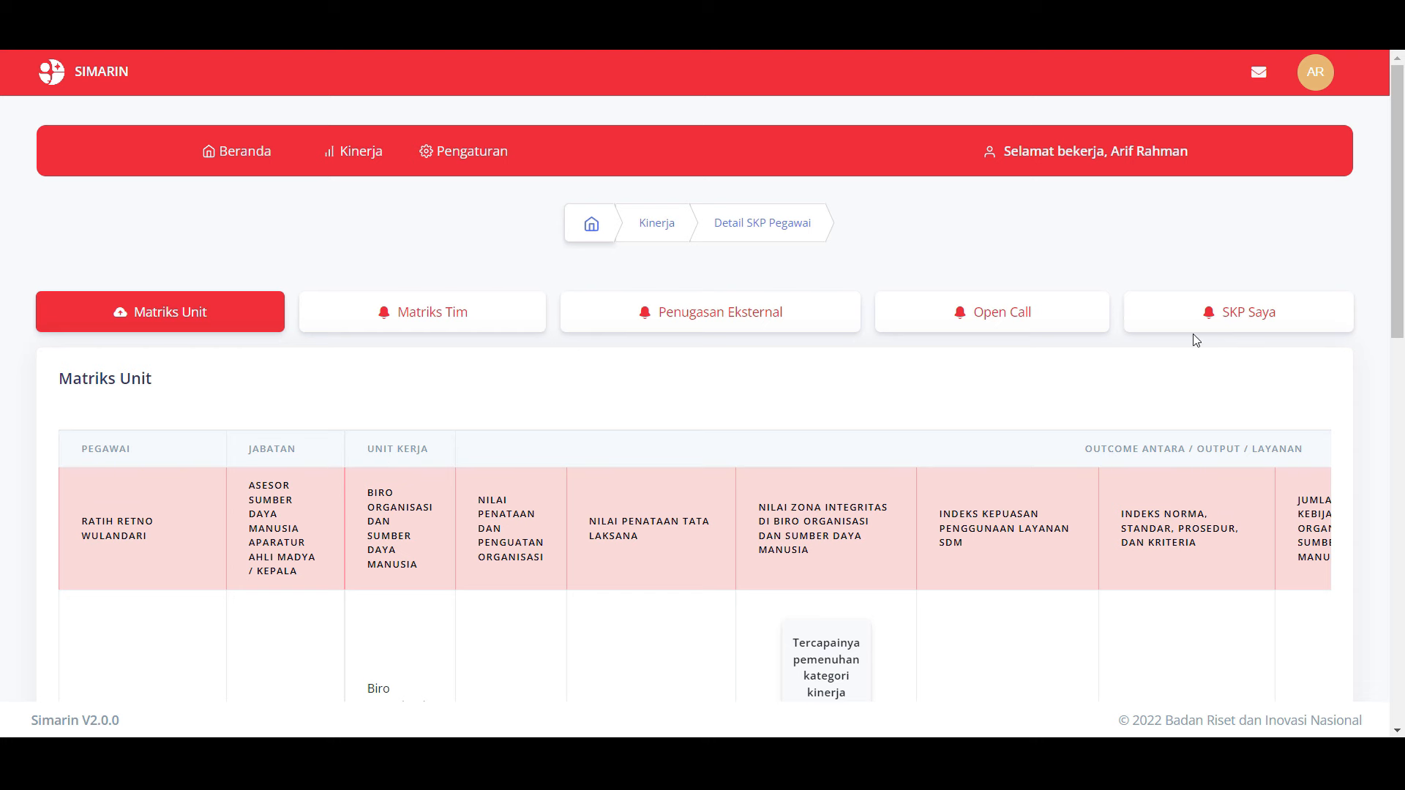
left_click(1246, 311)
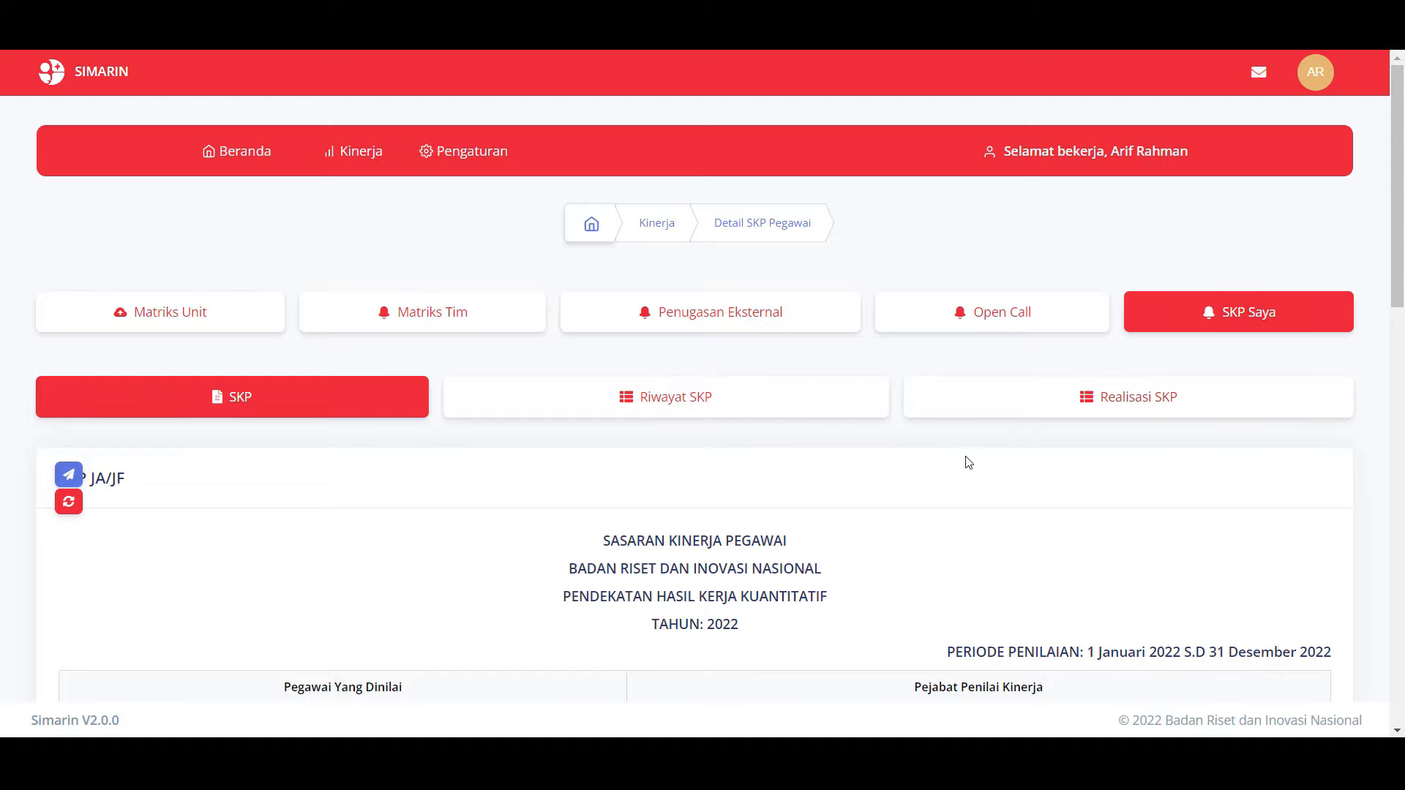
scroll(873, 530, "down", 10)
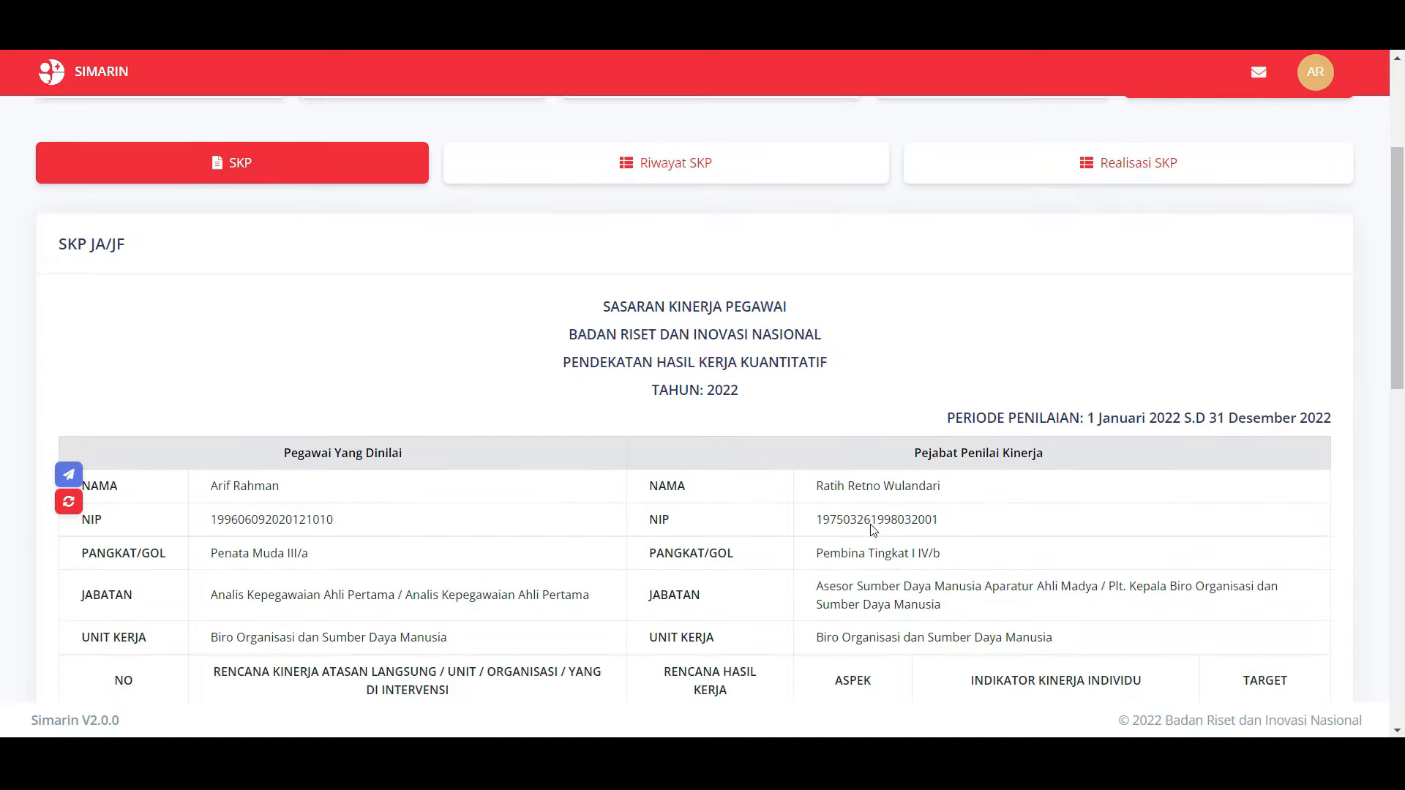
scroll(873, 530, "down", 6)
scroll(871, 528, "up", 11)
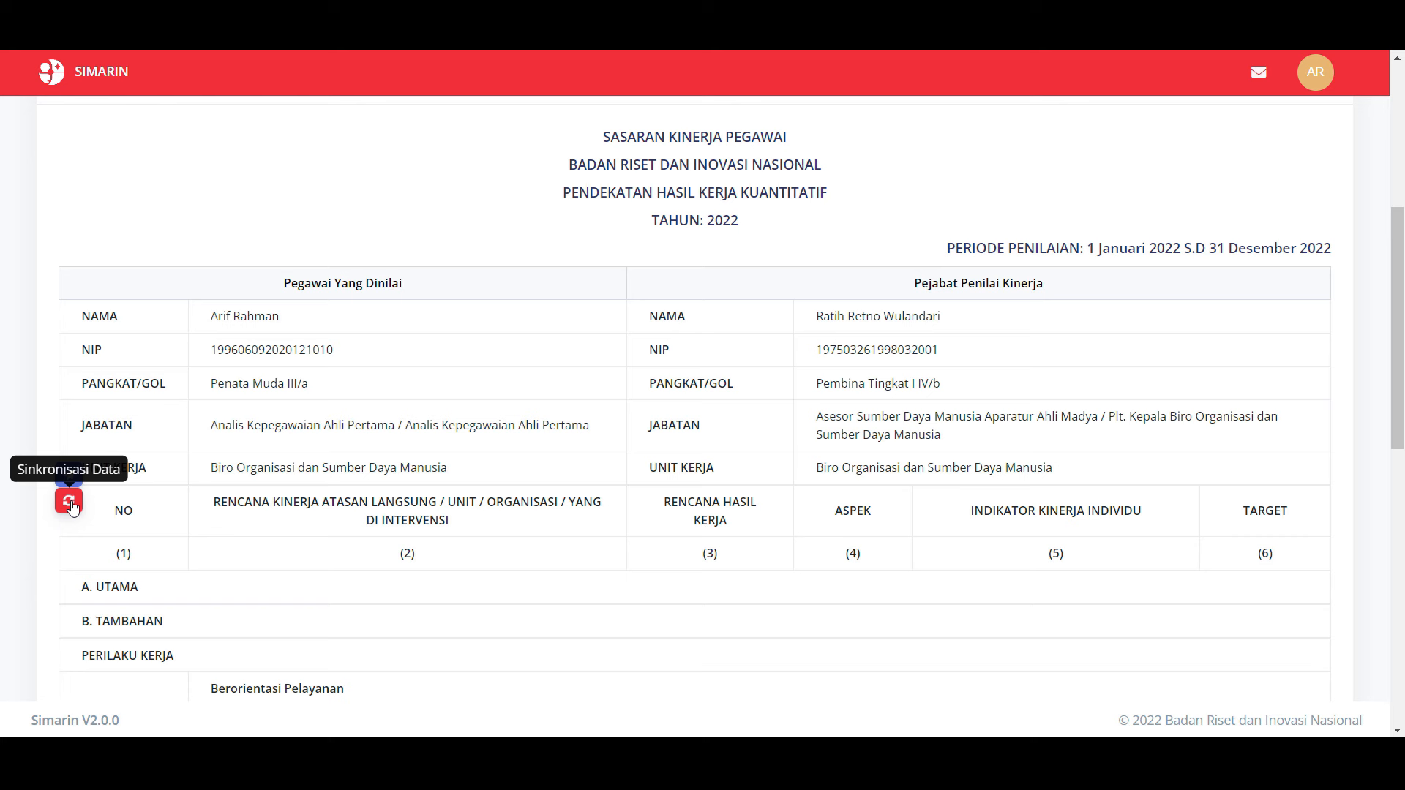
Step: Run Sinkronisasi Data and confirm with Ya, Sinkronisasi so the Utama section fills from the matrix
left_click(69, 502)
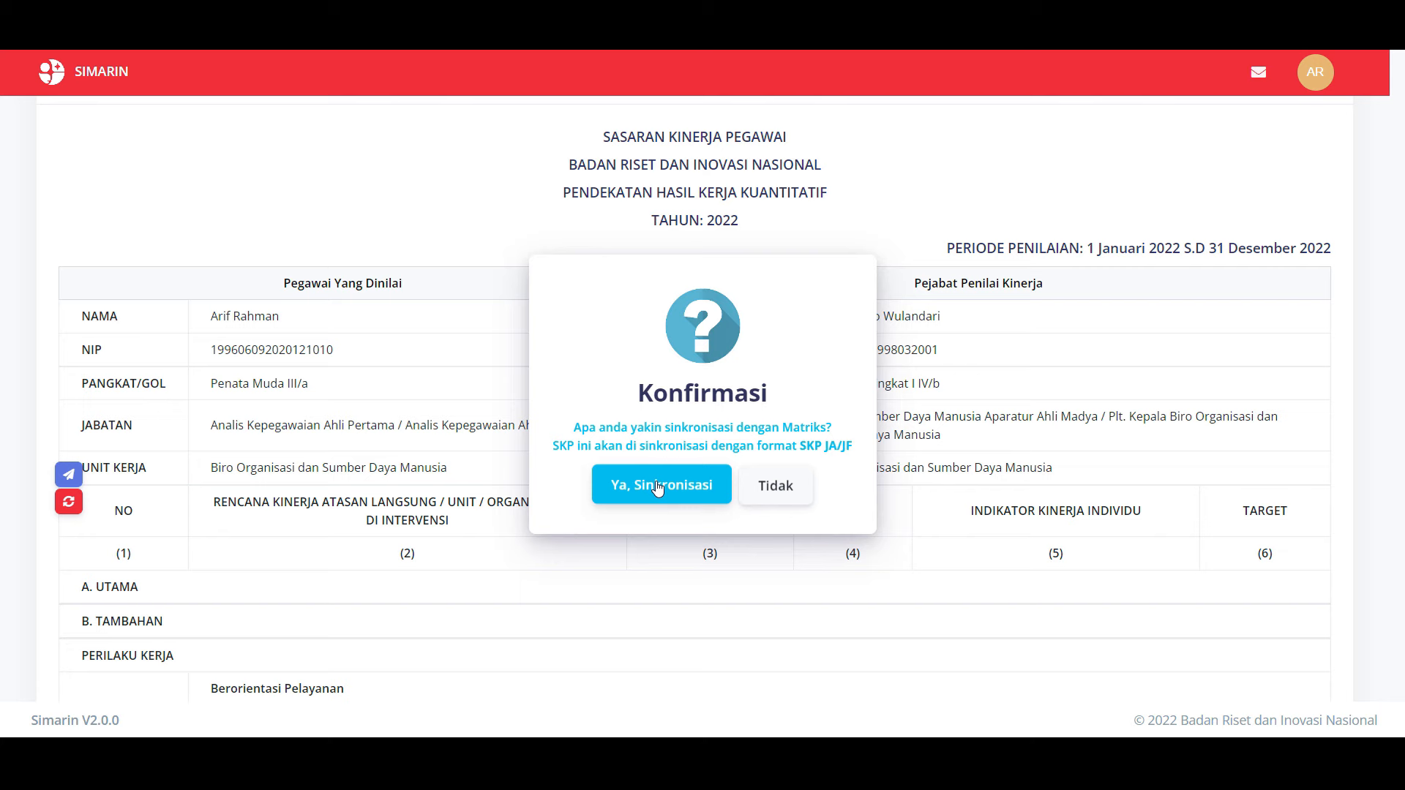
left_click(657, 487)
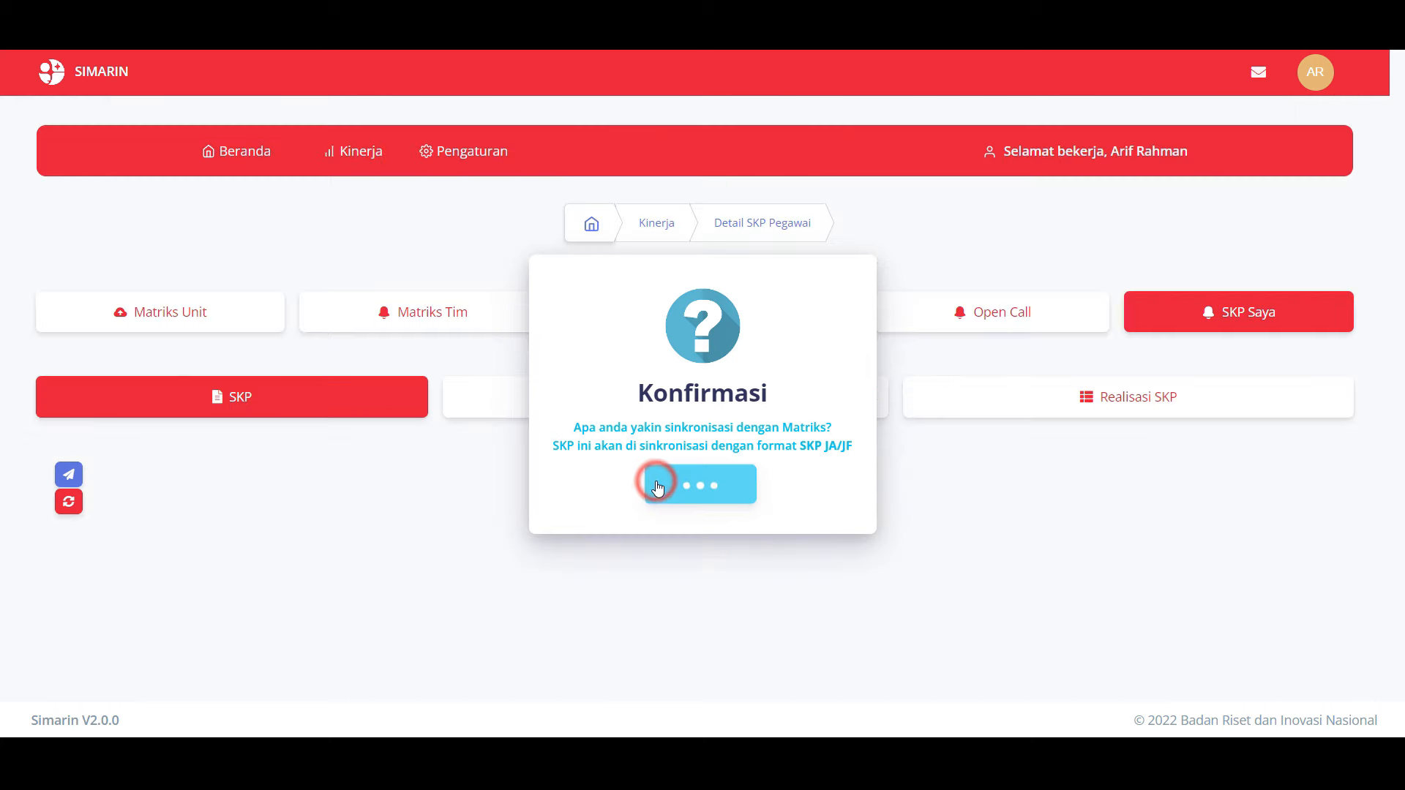
scroll(1073, 566, "down", 5)
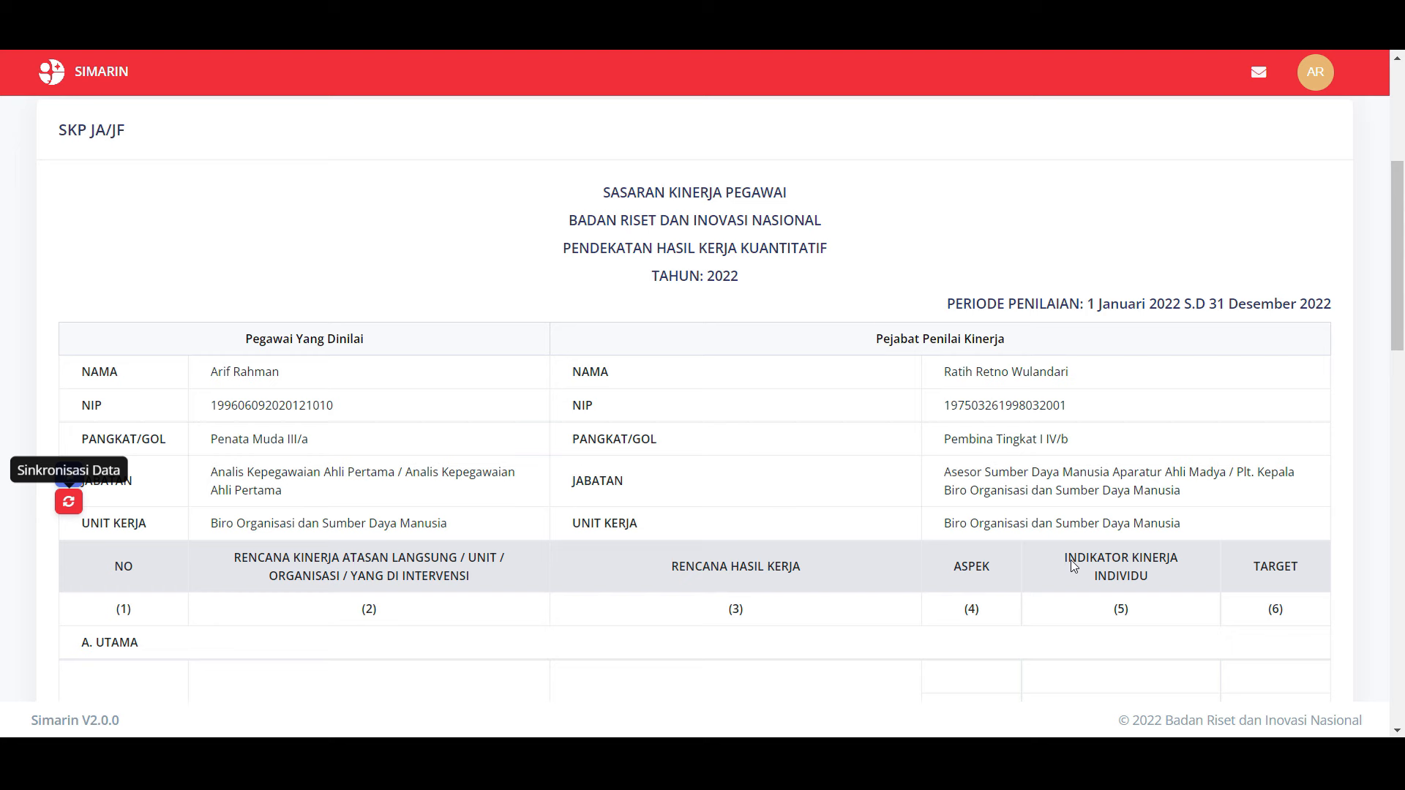
scroll(1073, 565, "down", 2)
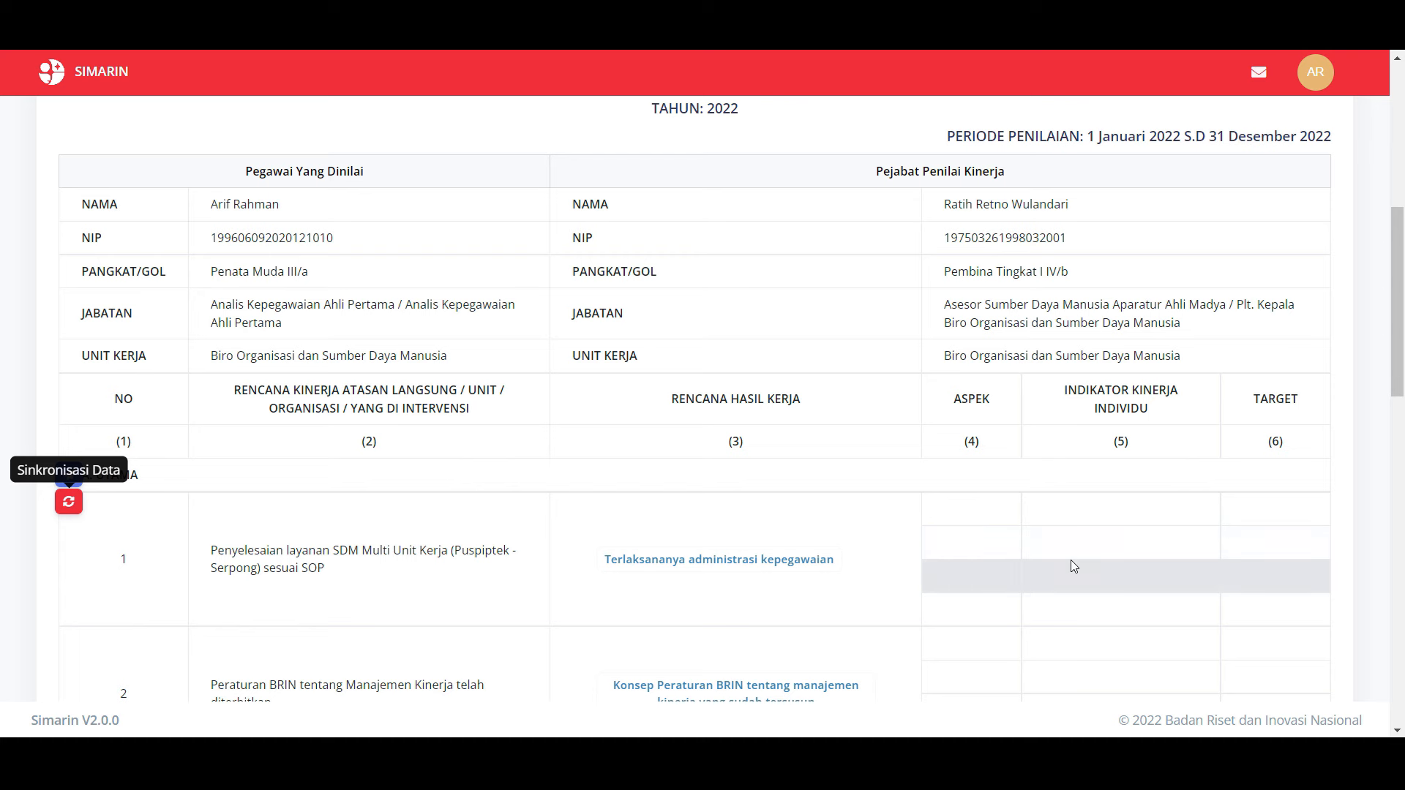
scroll(1074, 567, "down", 1)
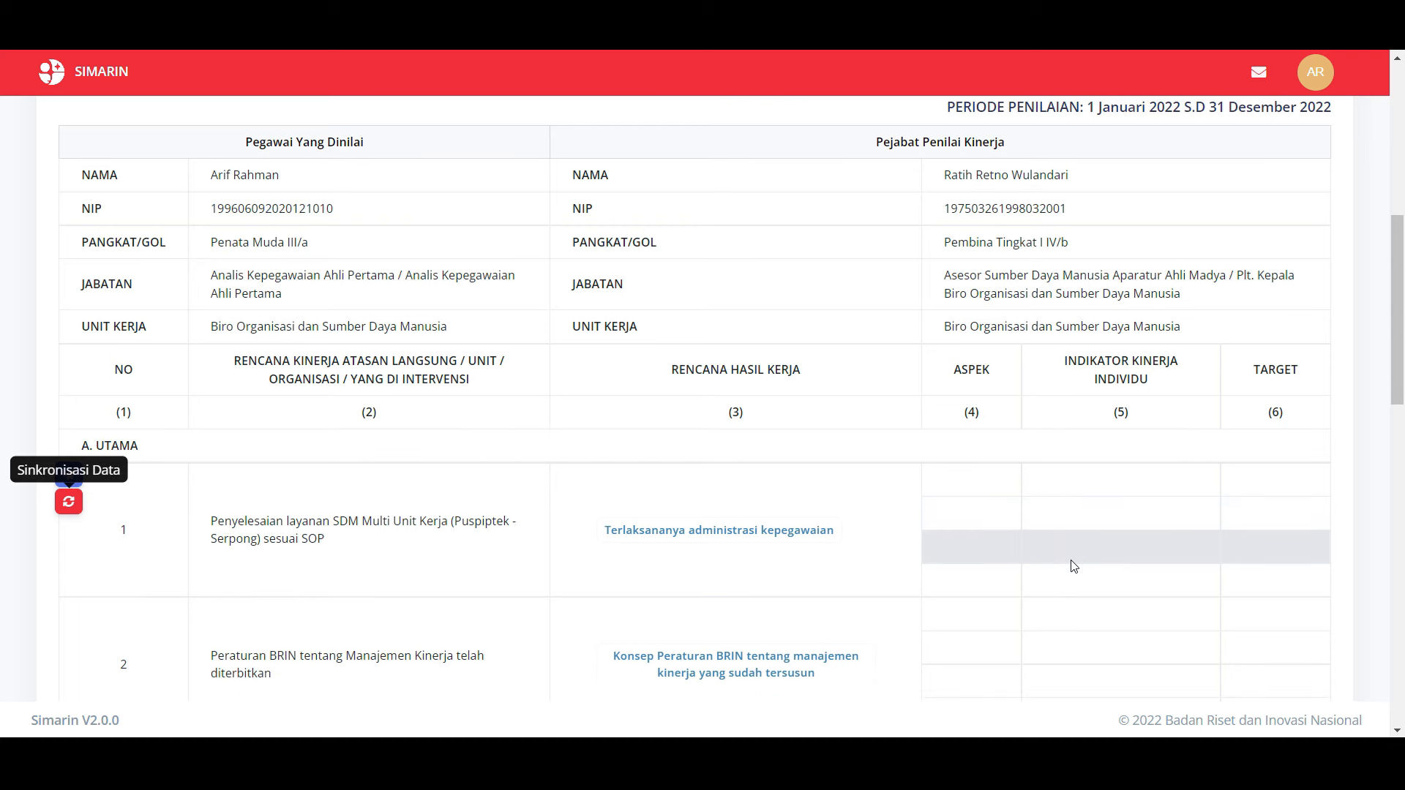
scroll(1073, 565, "down", 1)
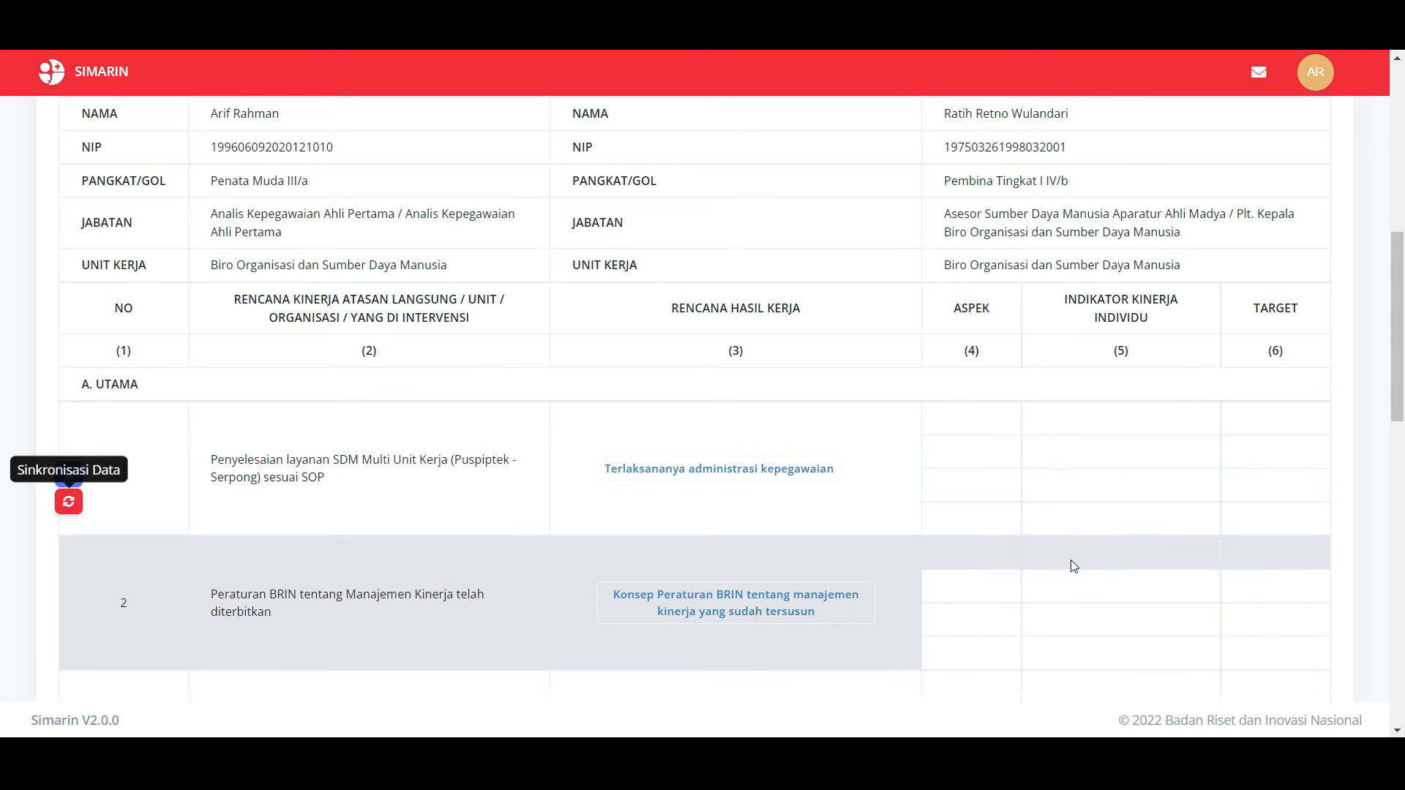
scroll(1073, 565, "down", 1)
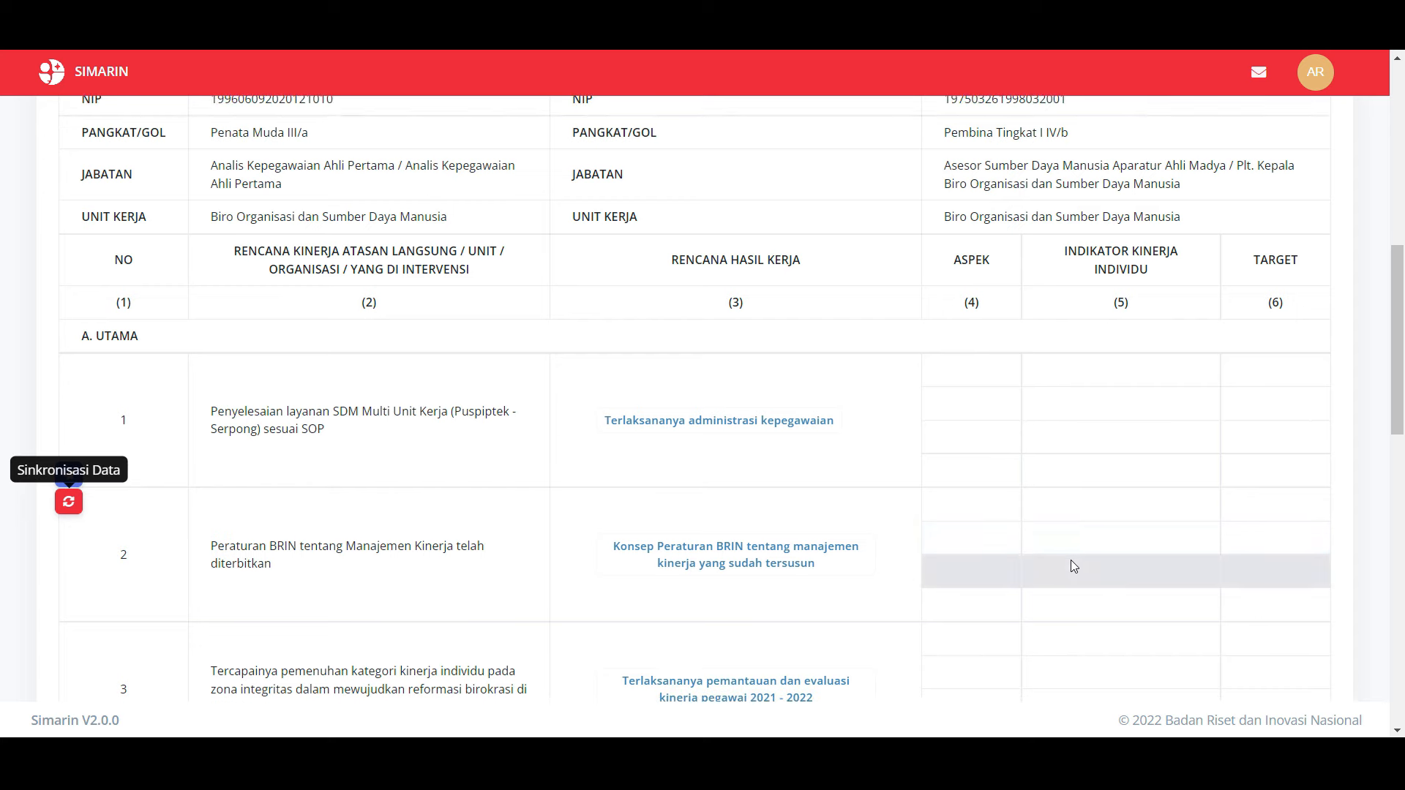
scroll(1074, 567, "down", 1)
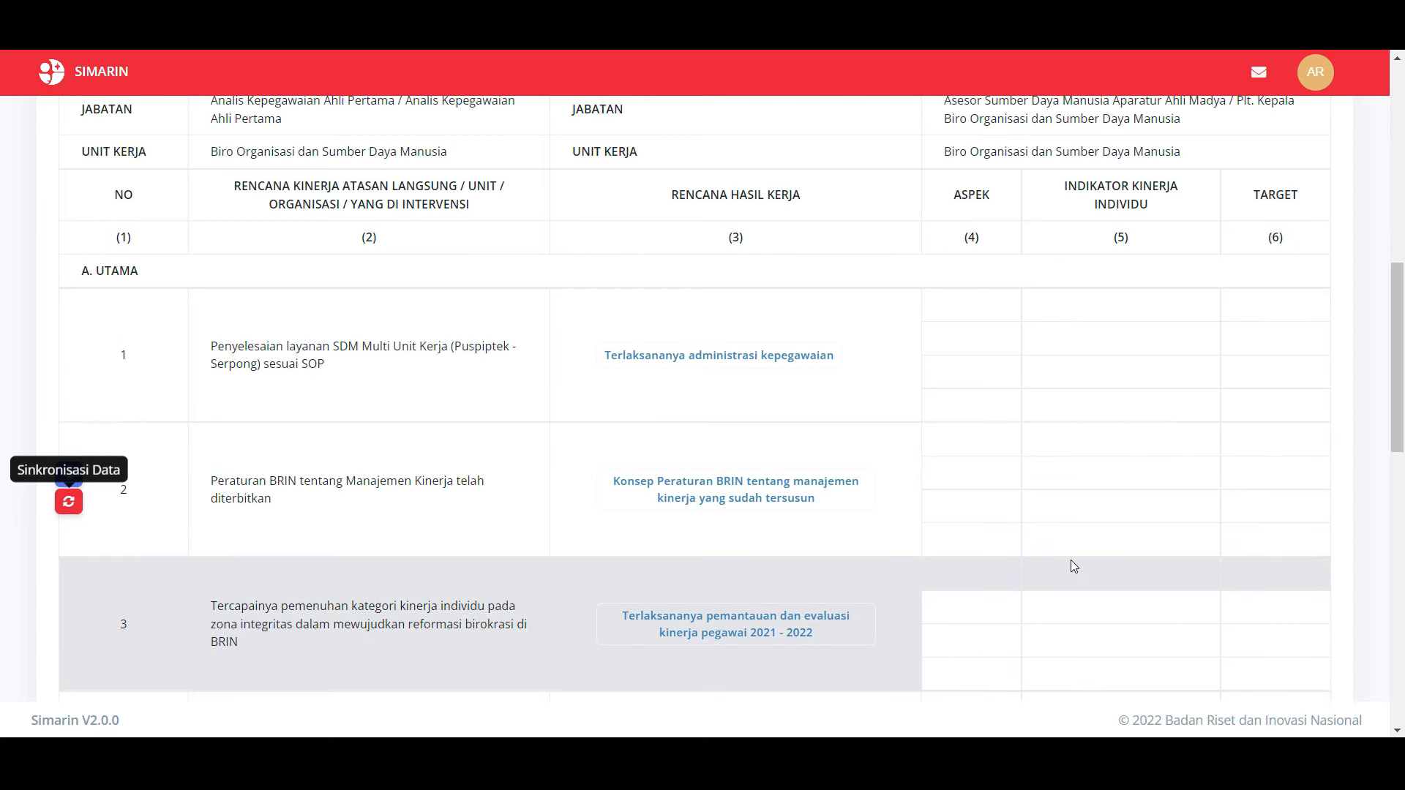
scroll(1073, 566, "down", 1)
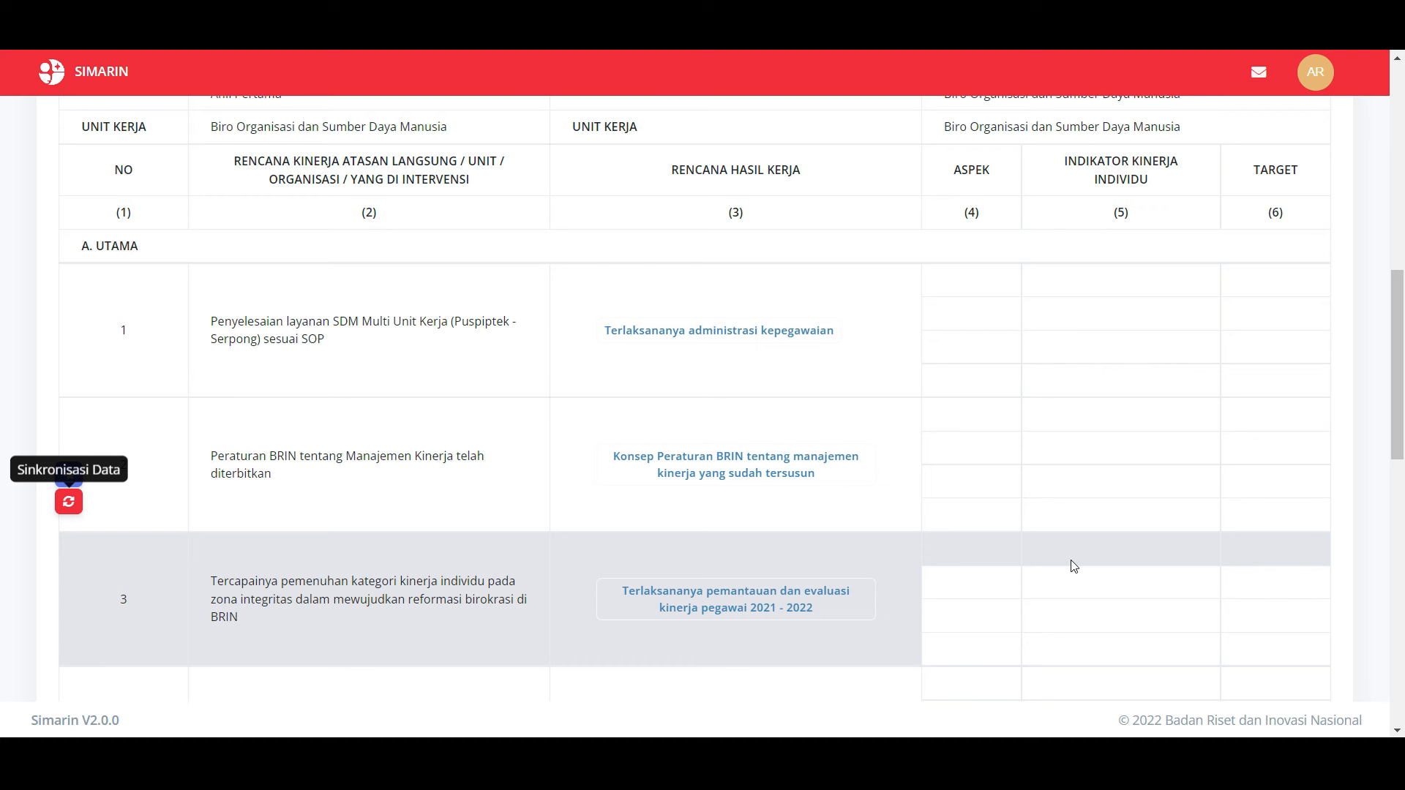
scroll(1073, 565, "down", 1)
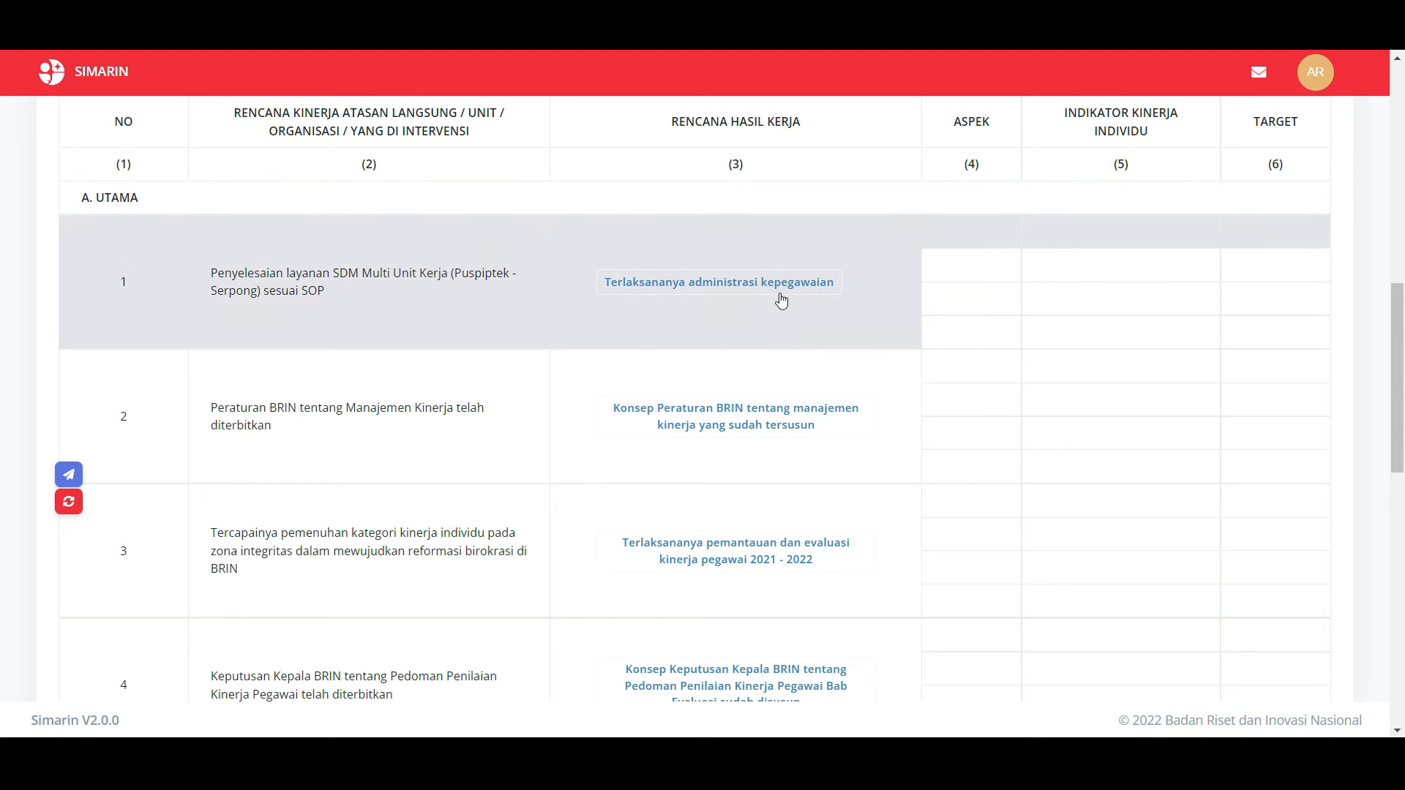
Step: Open the Terlaksananya administrasi kepegawaian RHK and show its empty Indikator Kinerja list
left_click(778, 290)
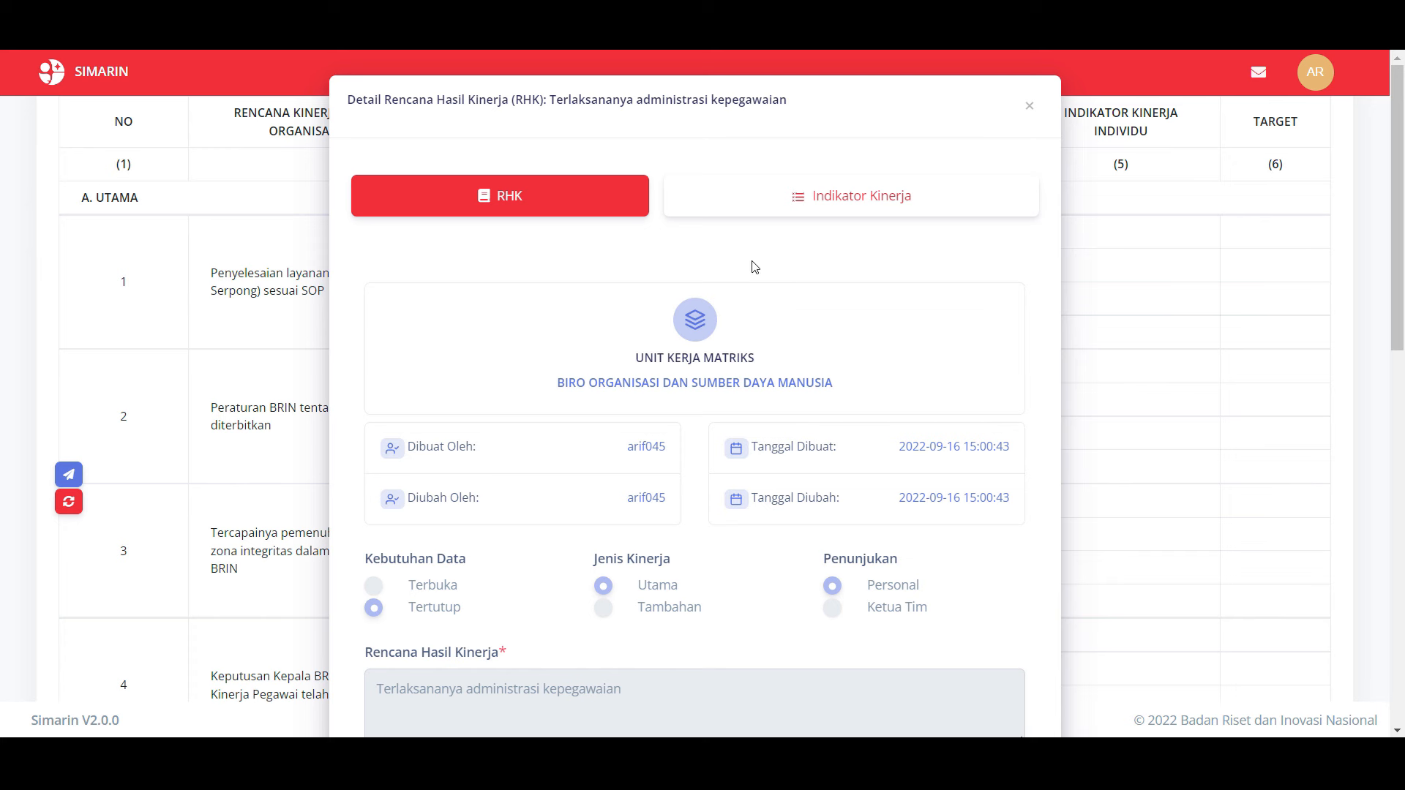
left_click(787, 205)
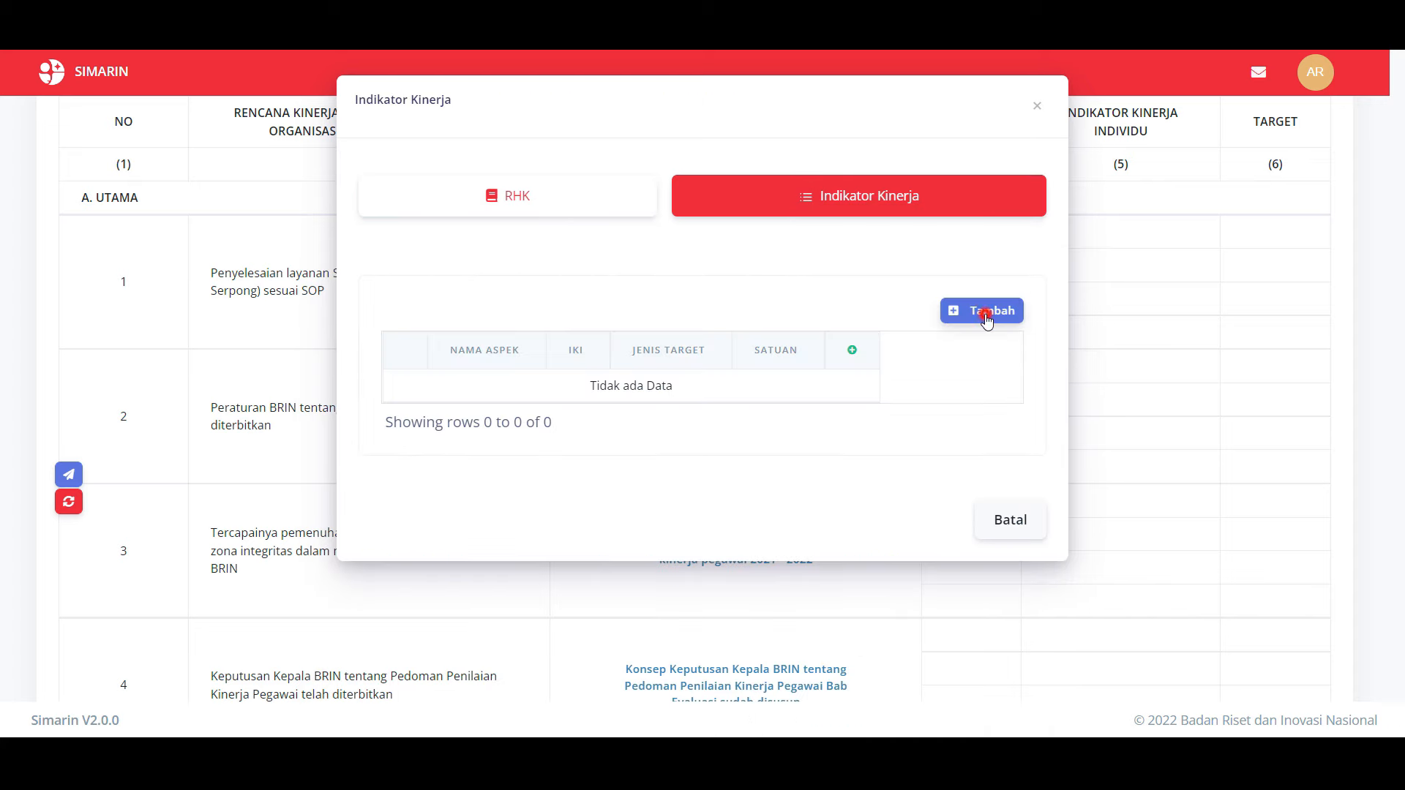
Step: Add the Kuantitas indicator 'Jumlah laporan administrasi kepegawaian' with Target Bawah 2 and Satuan Laporan
left_click(987, 321)
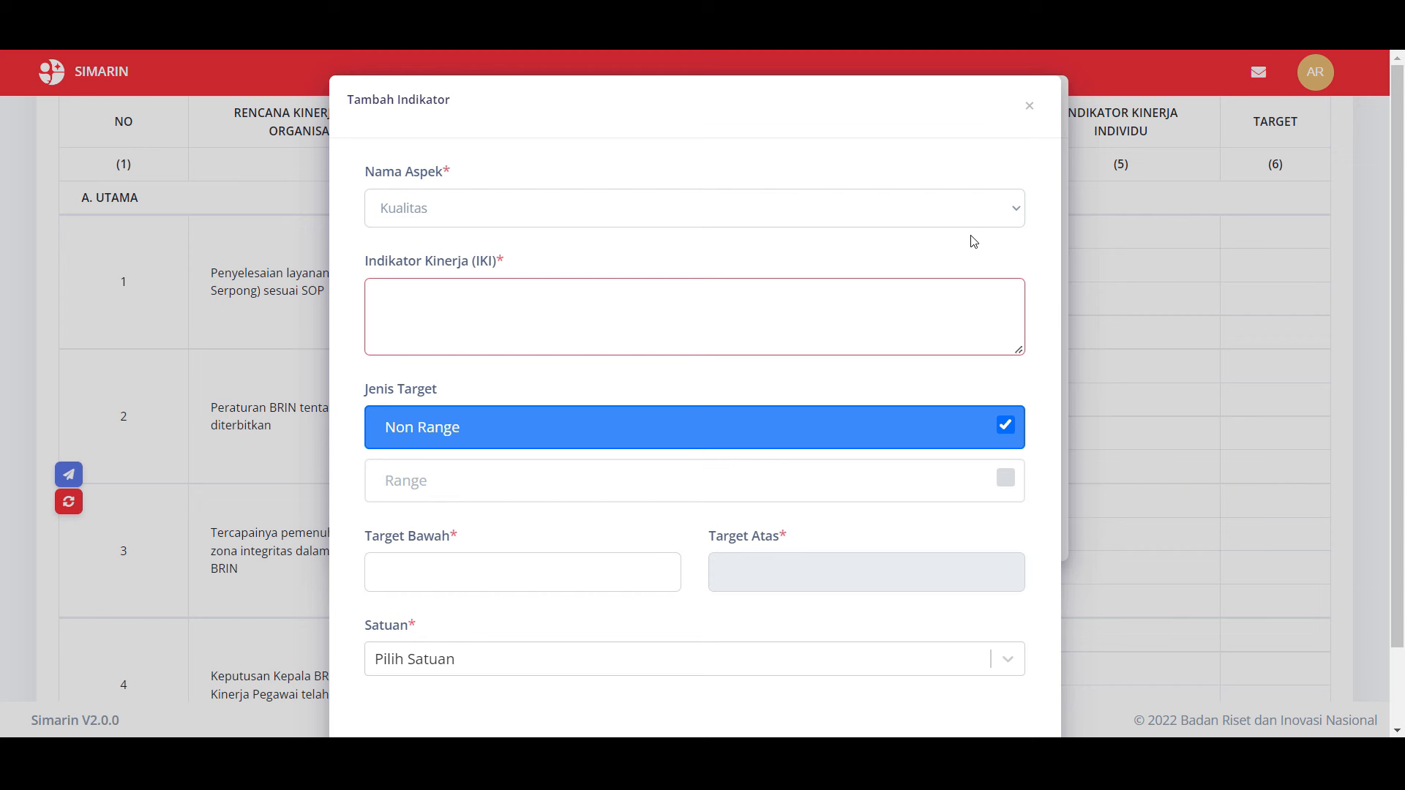
left_click(939, 223)
left_click(886, 245)
left_click(546, 348)
type("Jumlah laporan administrasi kepegawa")
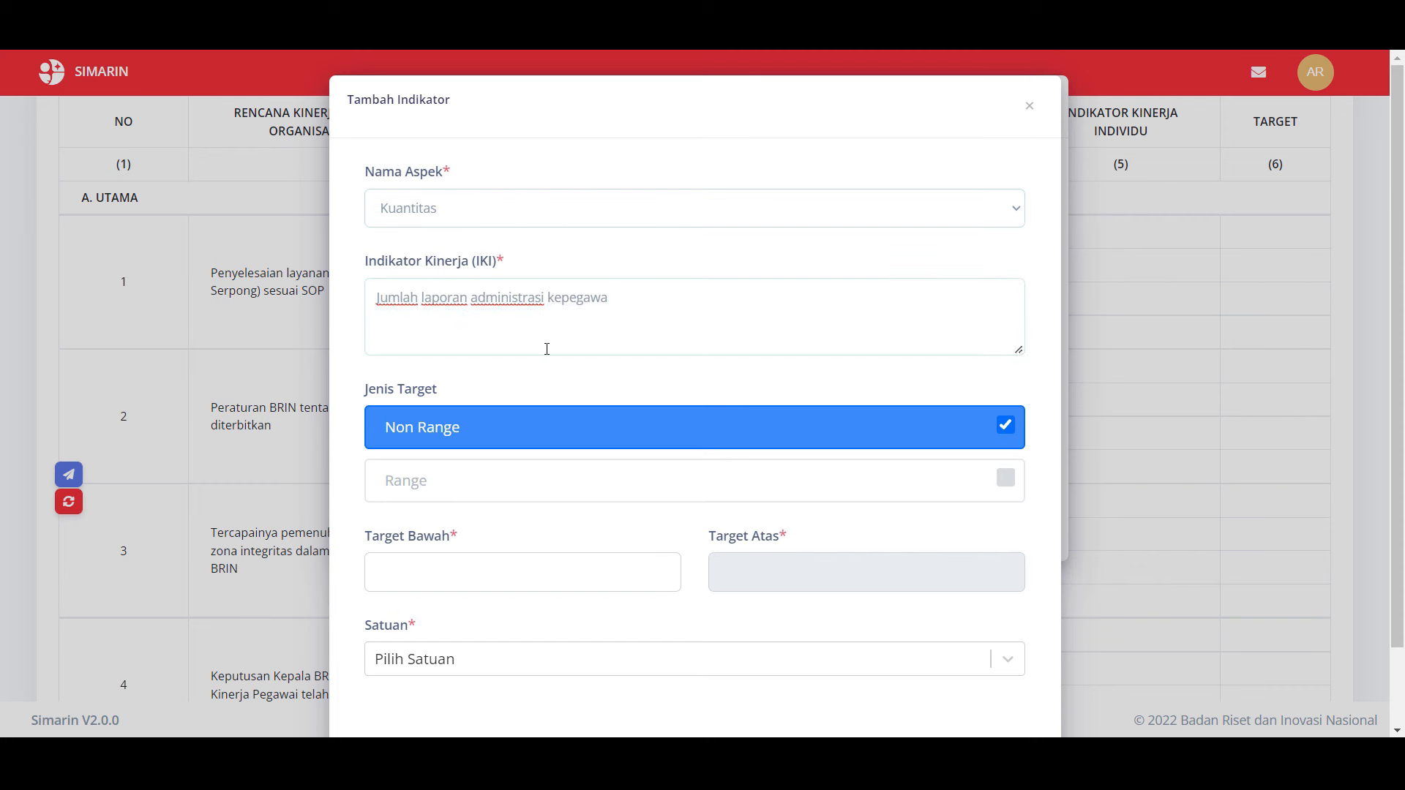
type("ian")
scroll(511, 455, "down", 1)
left_click(495, 502)
type("2")
left_click(513, 553)
type("lapo")
left_click(496, 612)
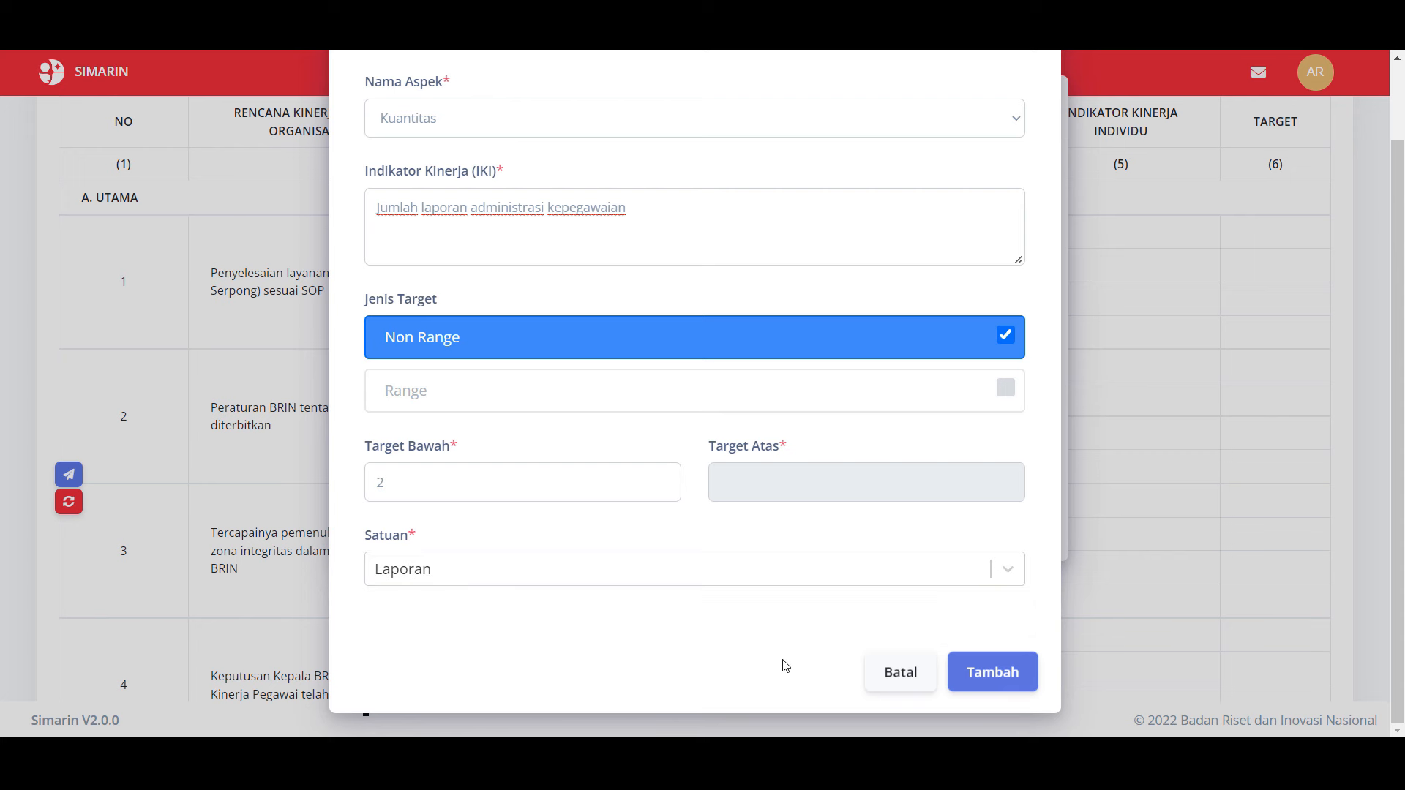
left_click(1010, 668)
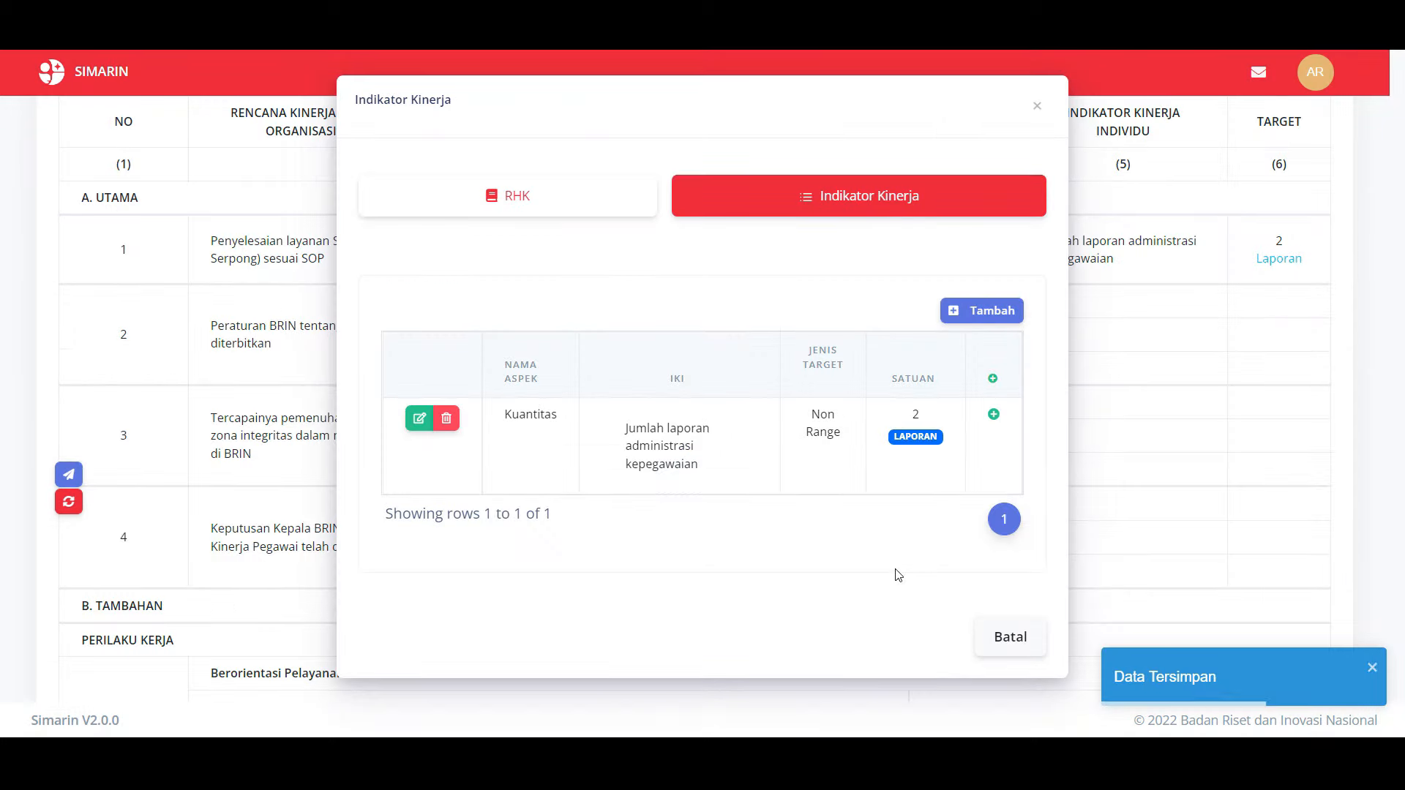
Step: Close the indicator list to see A. Utama row 1 showing Kuantitas, 2 Laporan
left_click(1037, 119)
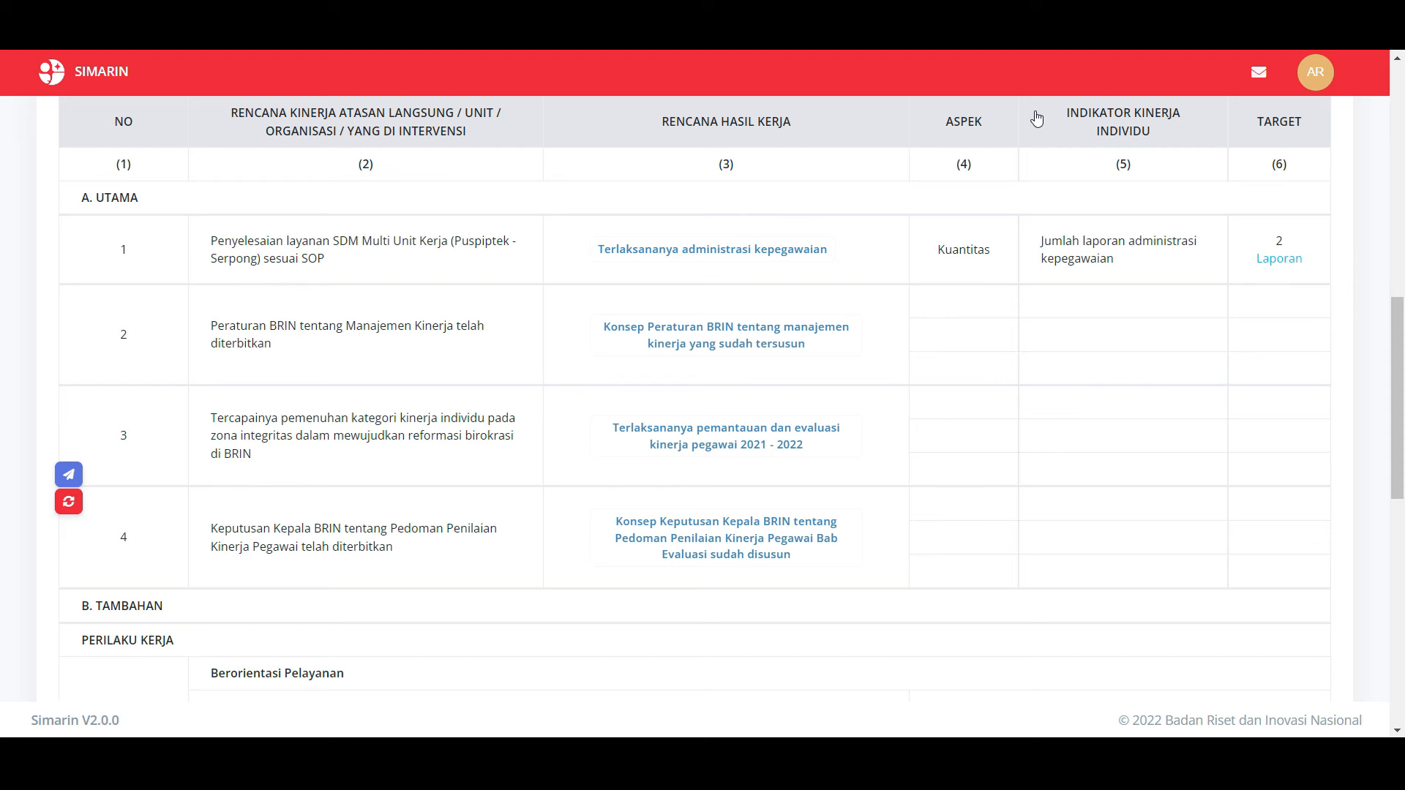
scroll(1343, 671, "up", 1)
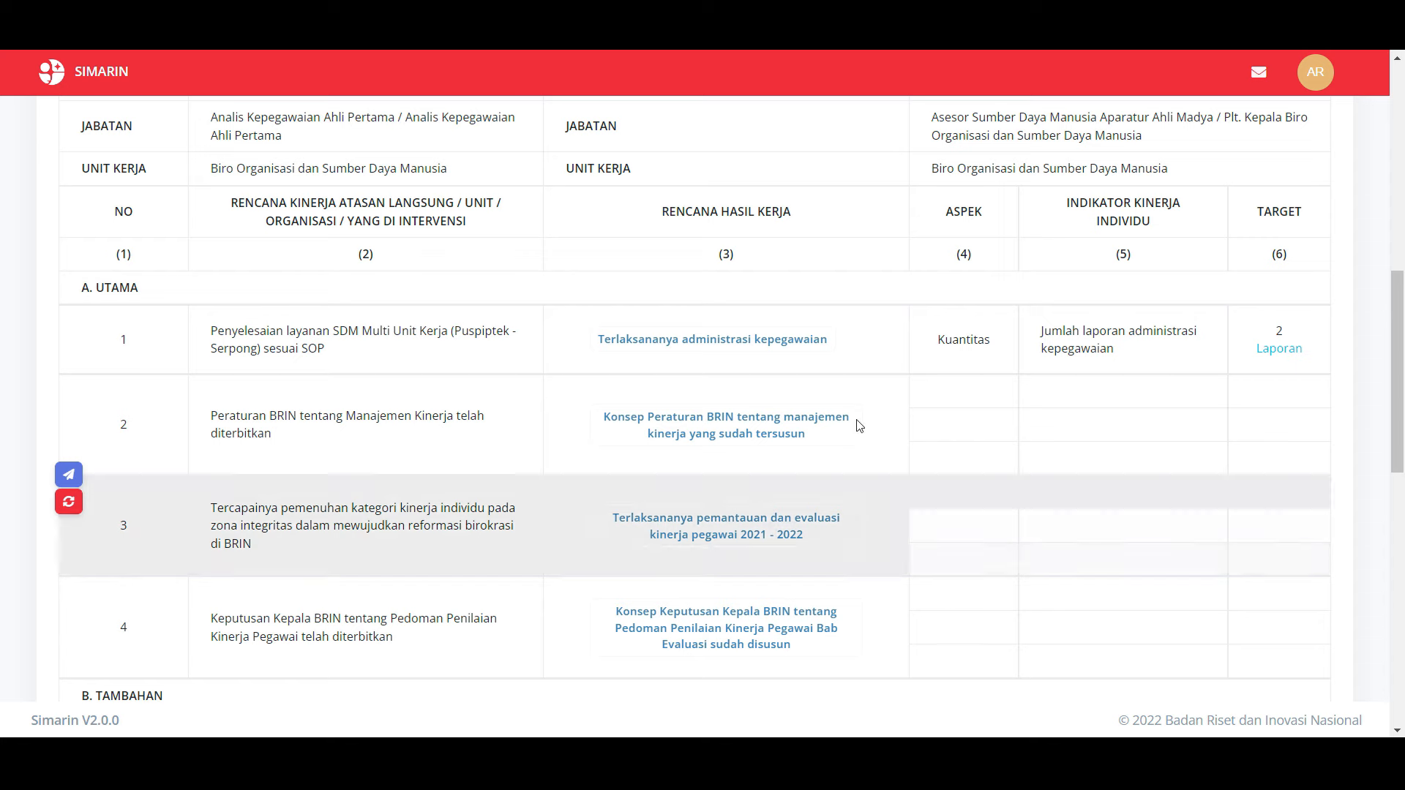
Step: Open RHK 1's existing indicator for editing and switch its aspect to Kualitas
left_click(766, 354)
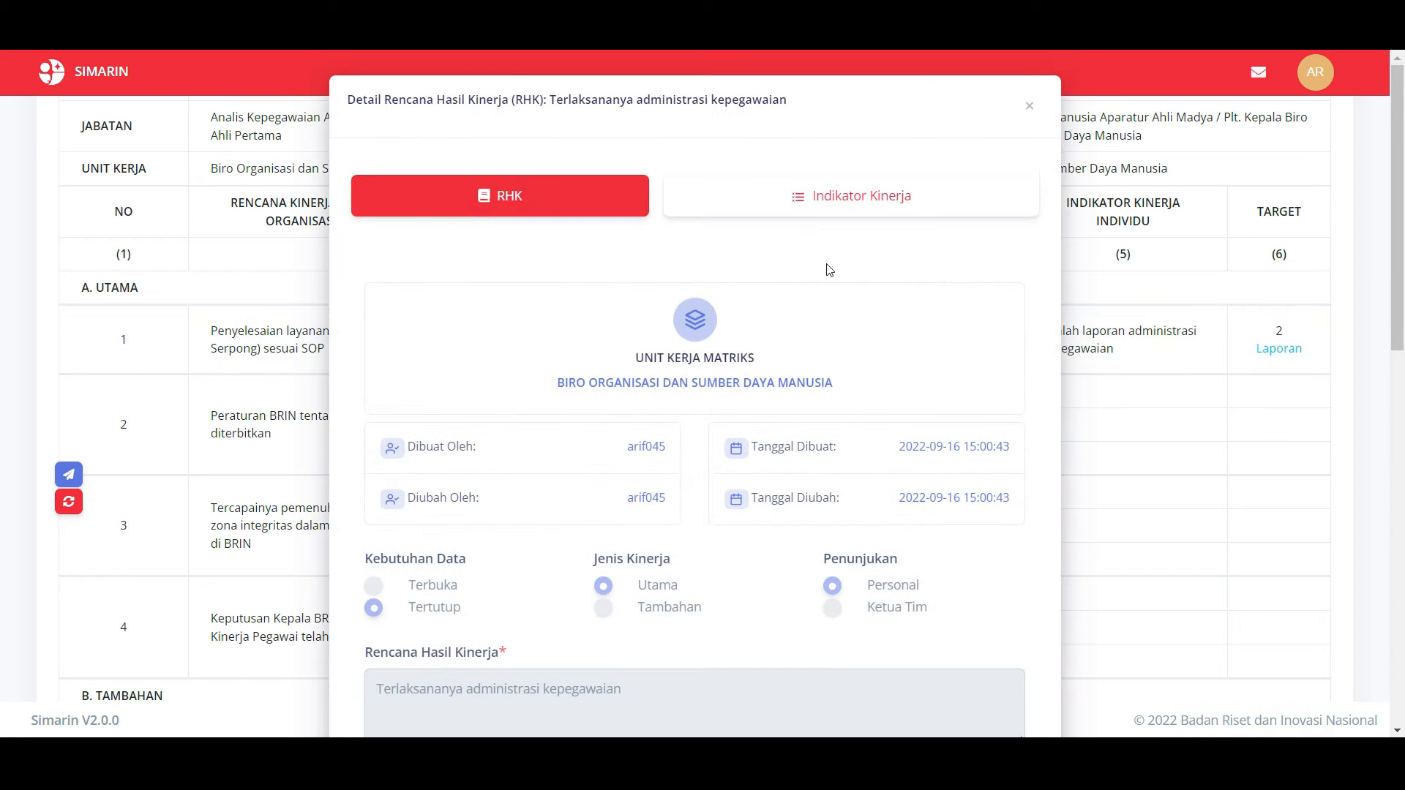
left_click(854, 209)
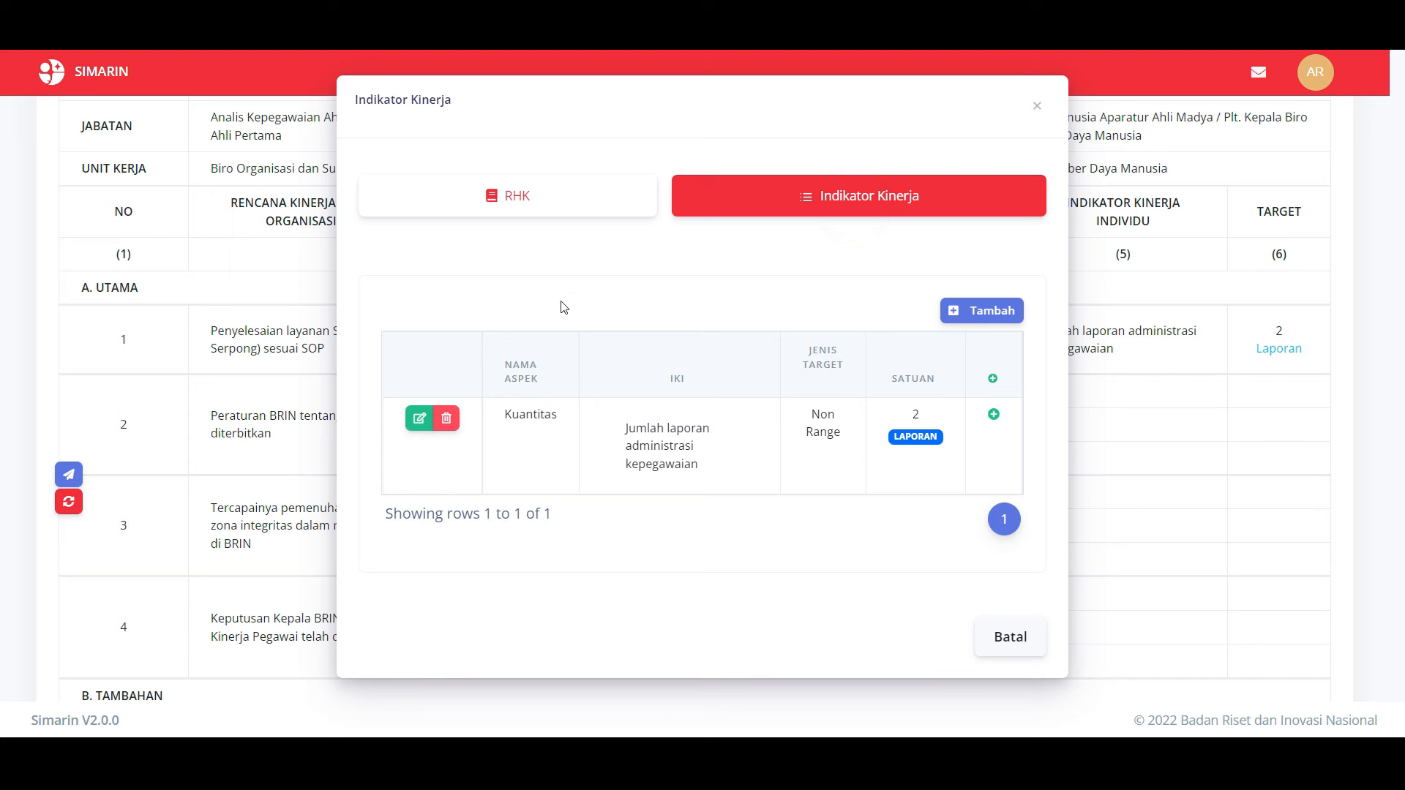
left_click(418, 421)
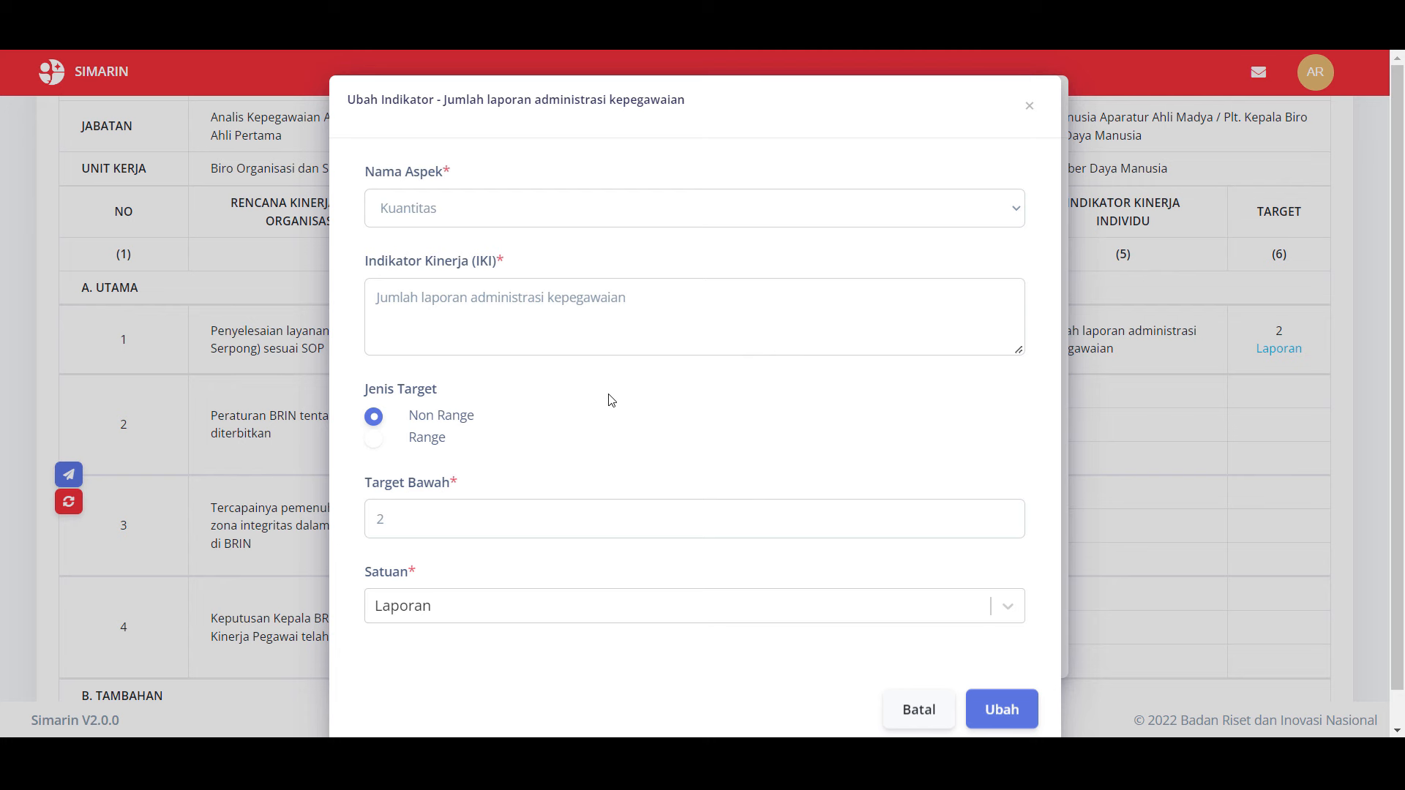
left_click(469, 211)
left_click(462, 254)
Step: Reword the indicator to 'Persentase kualitas pekerjaan' with a 90 Persen target and save
triple_click(420, 295)
type("Persentase juml")
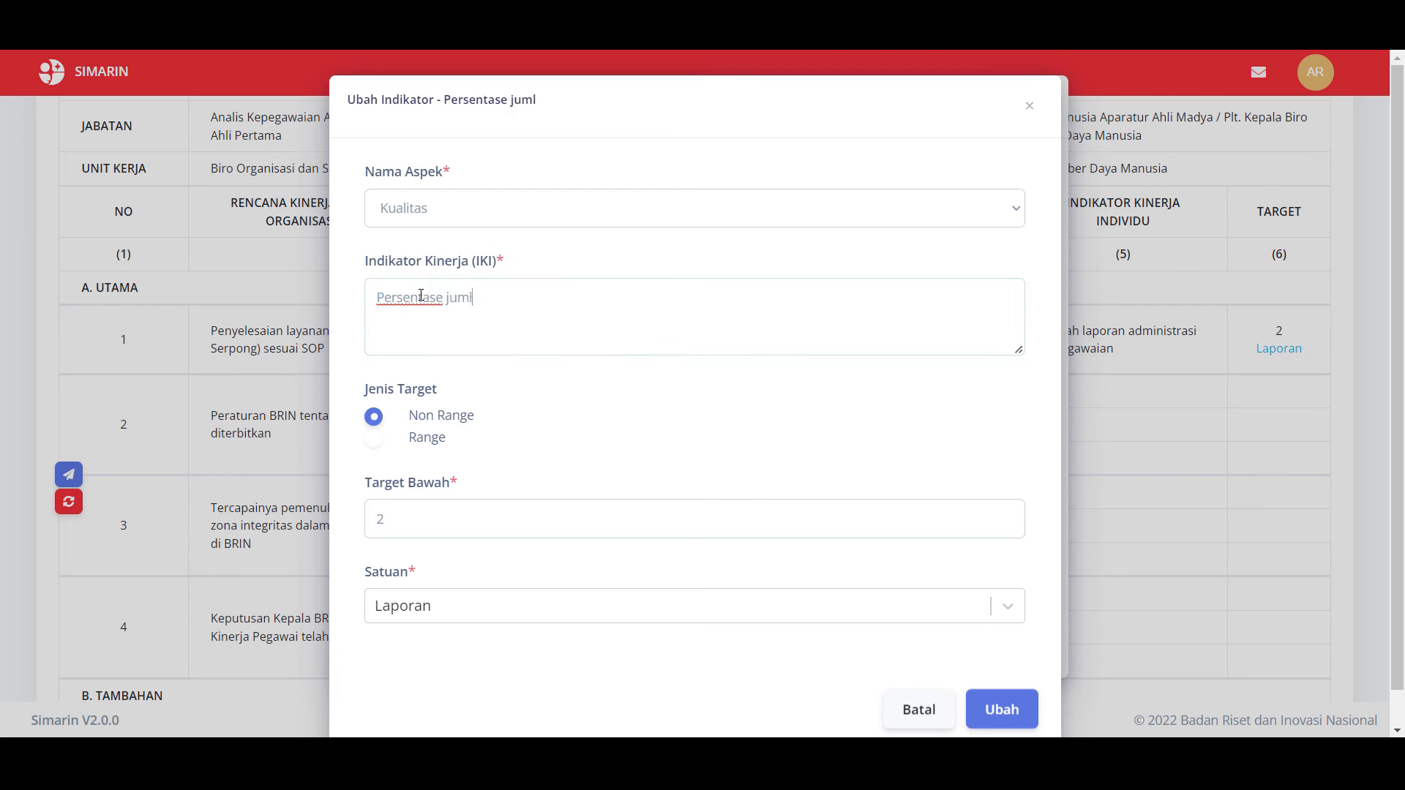
key("BackSpace")
key("BackSpace")
key("BackSpace")
key("BackSpace")
type("kualitas pekerjaan")
left_click(491, 606)
left_click(491, 606)
left_click(422, 476)
key("BackSpace")
type("90")
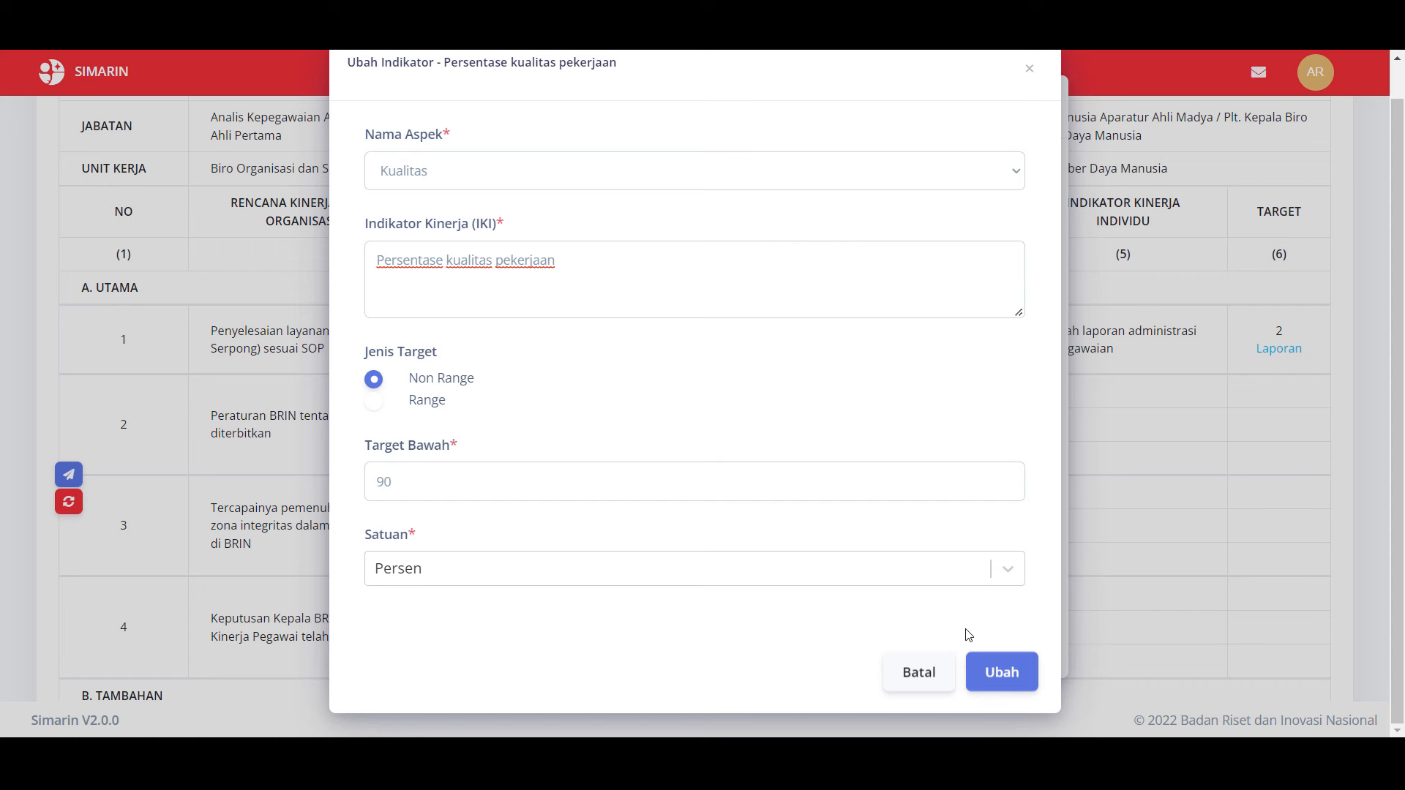
left_click(1009, 671)
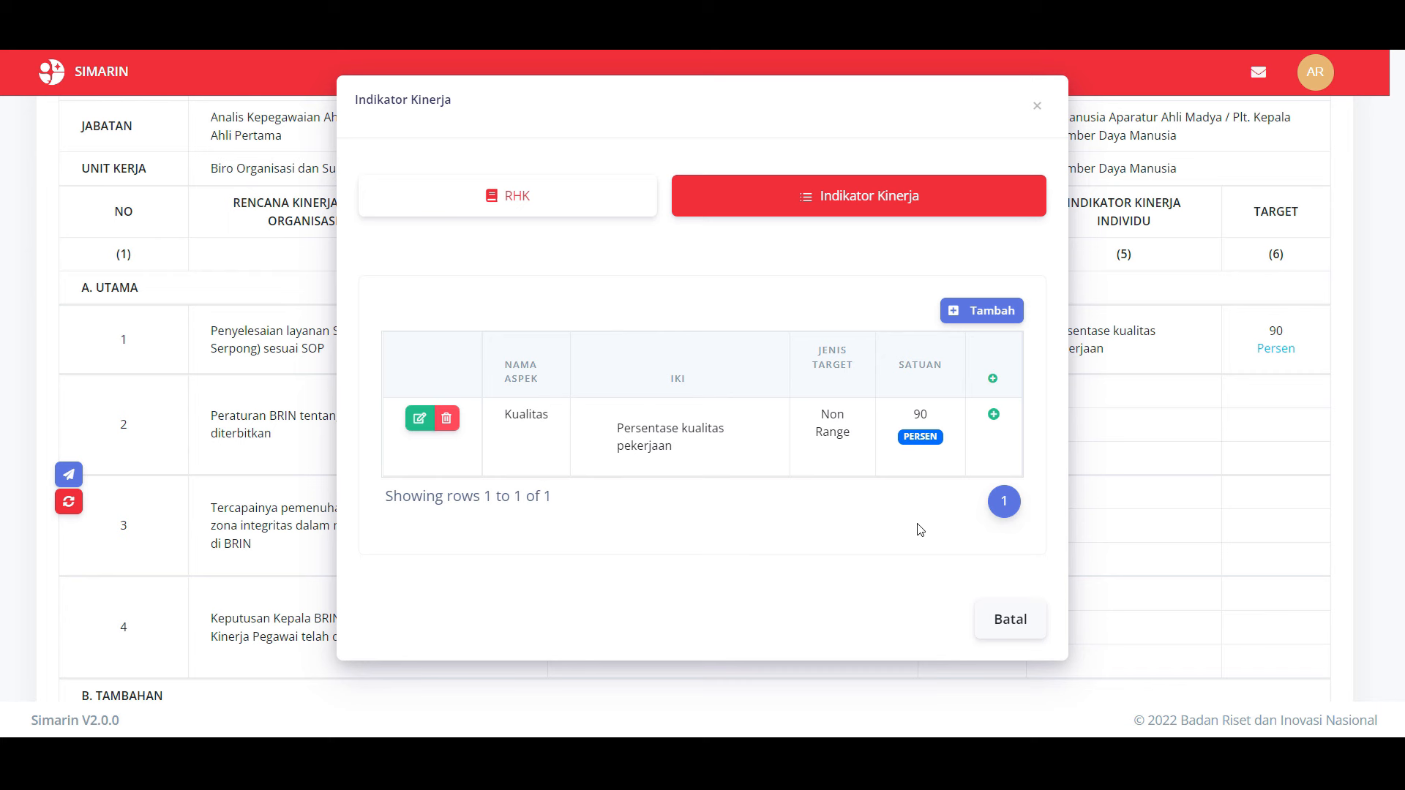
Step: Begin re-adding row 1's Kuantitas indicator 'Jumlah laporan administrasi kepegawaian'
left_click(979, 313)
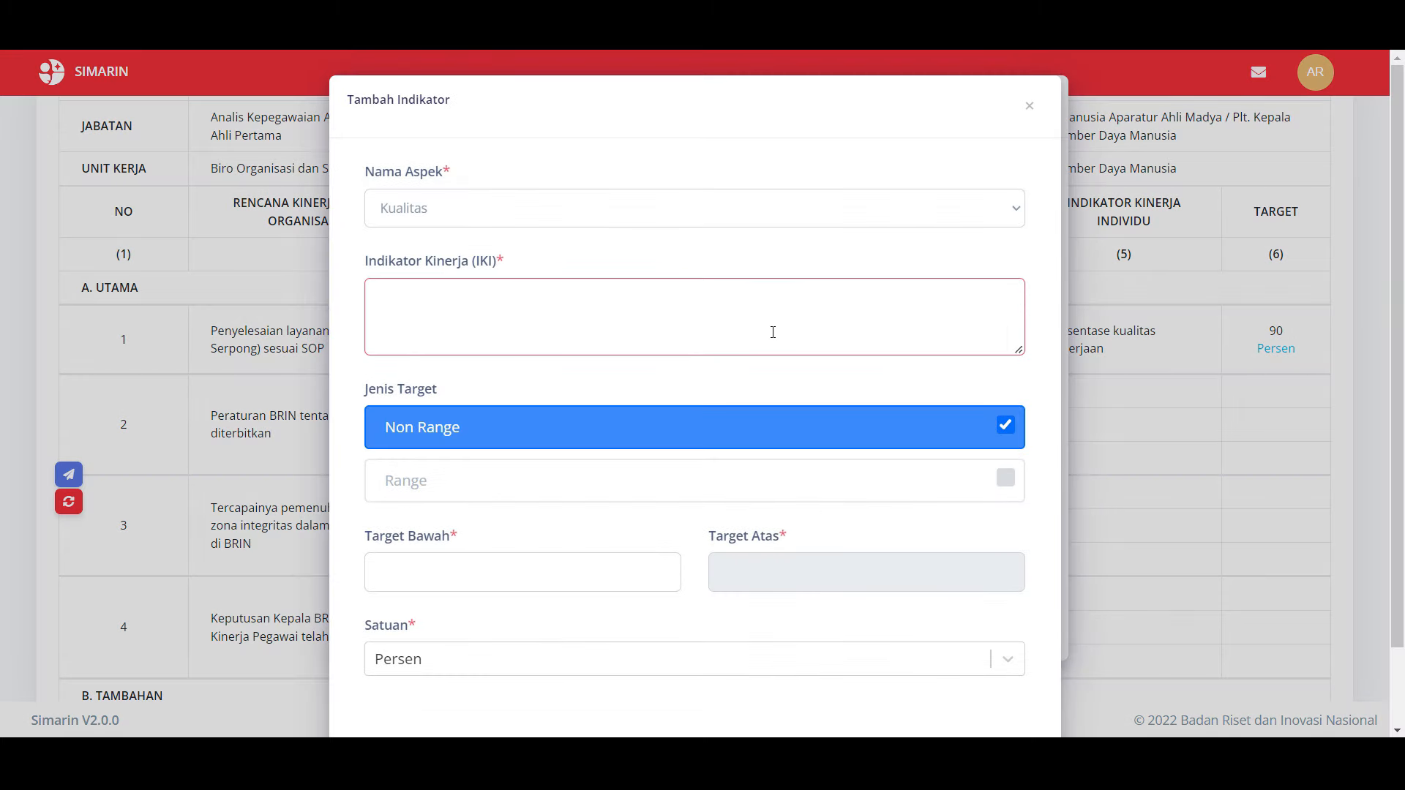
left_click(699, 211)
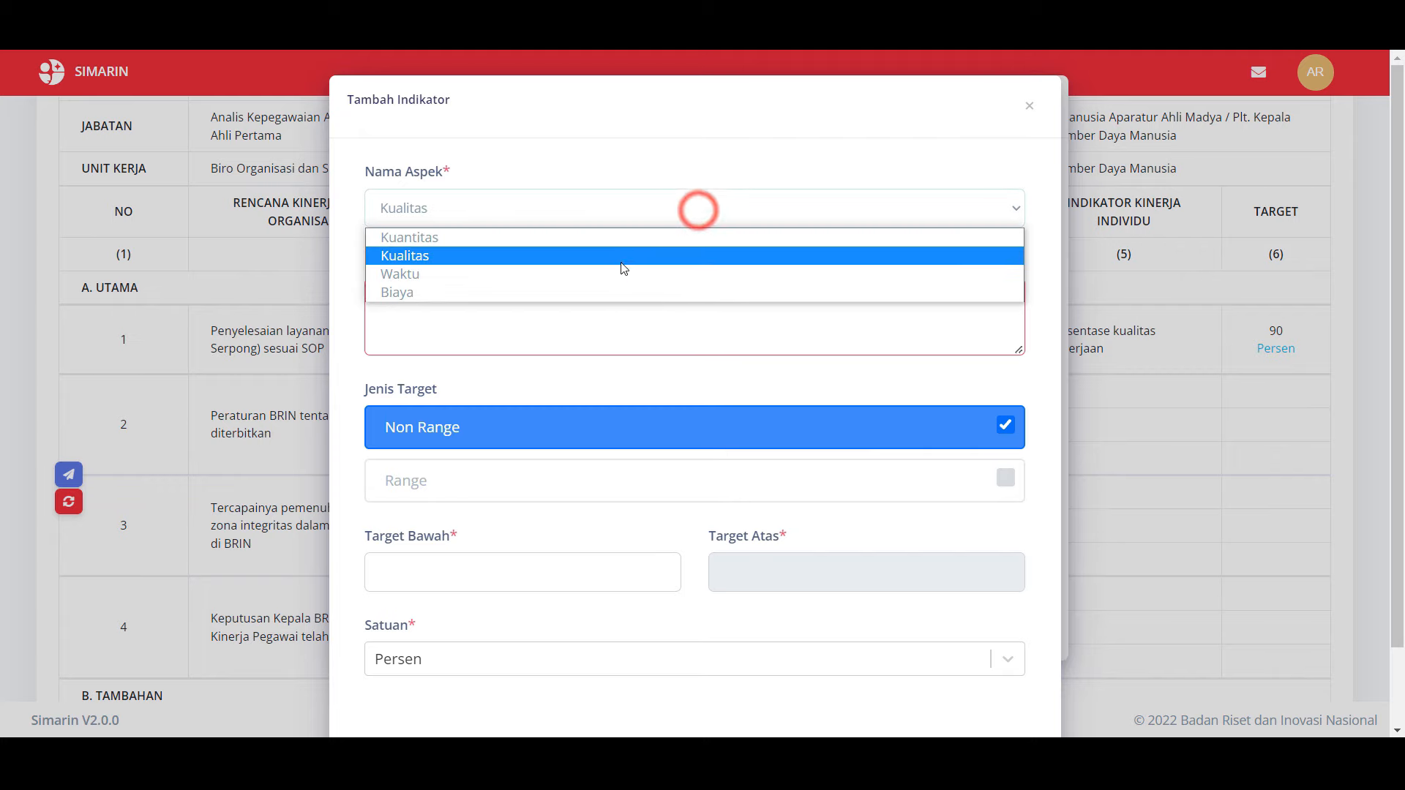
left_click(623, 245)
left_click(593, 308)
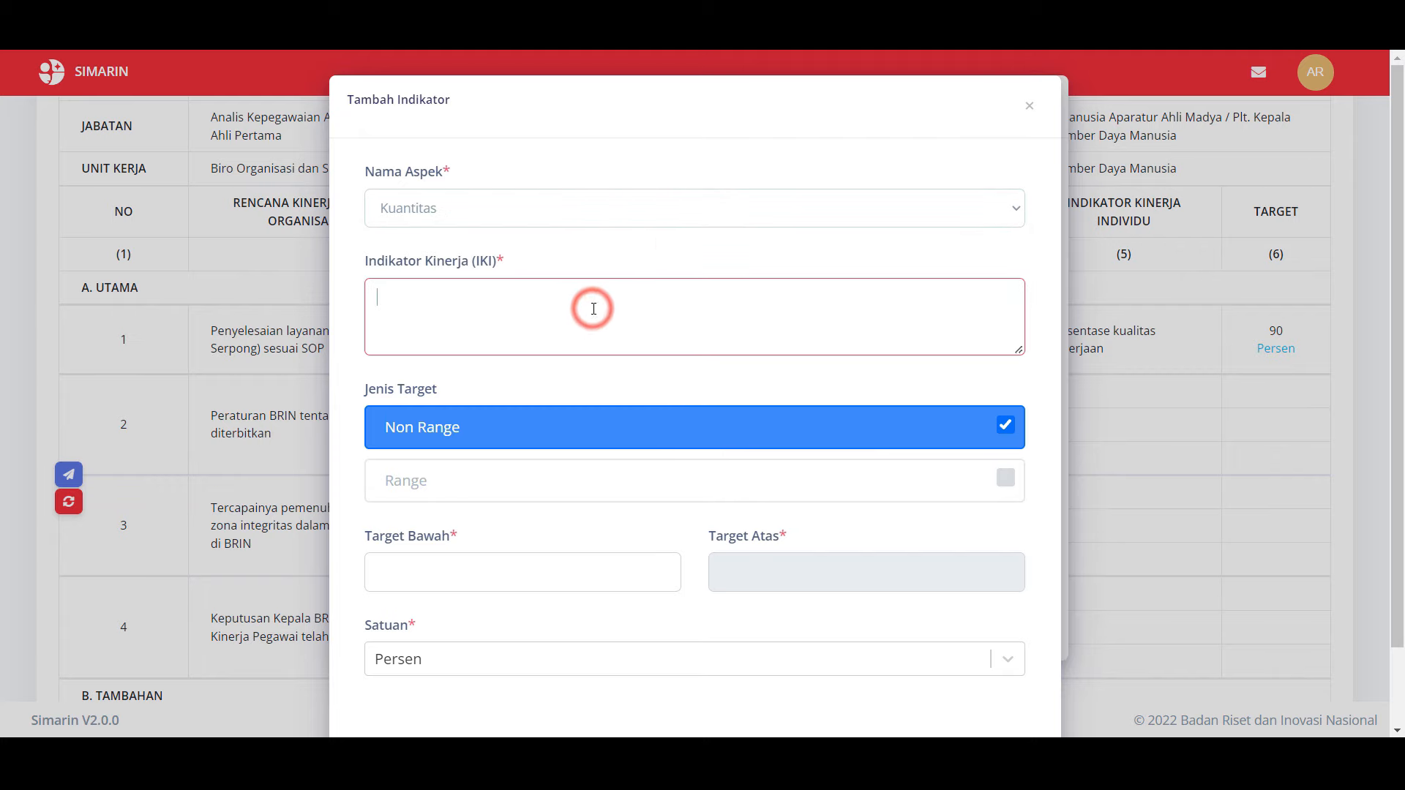
type("Jumlah laporan adminis")
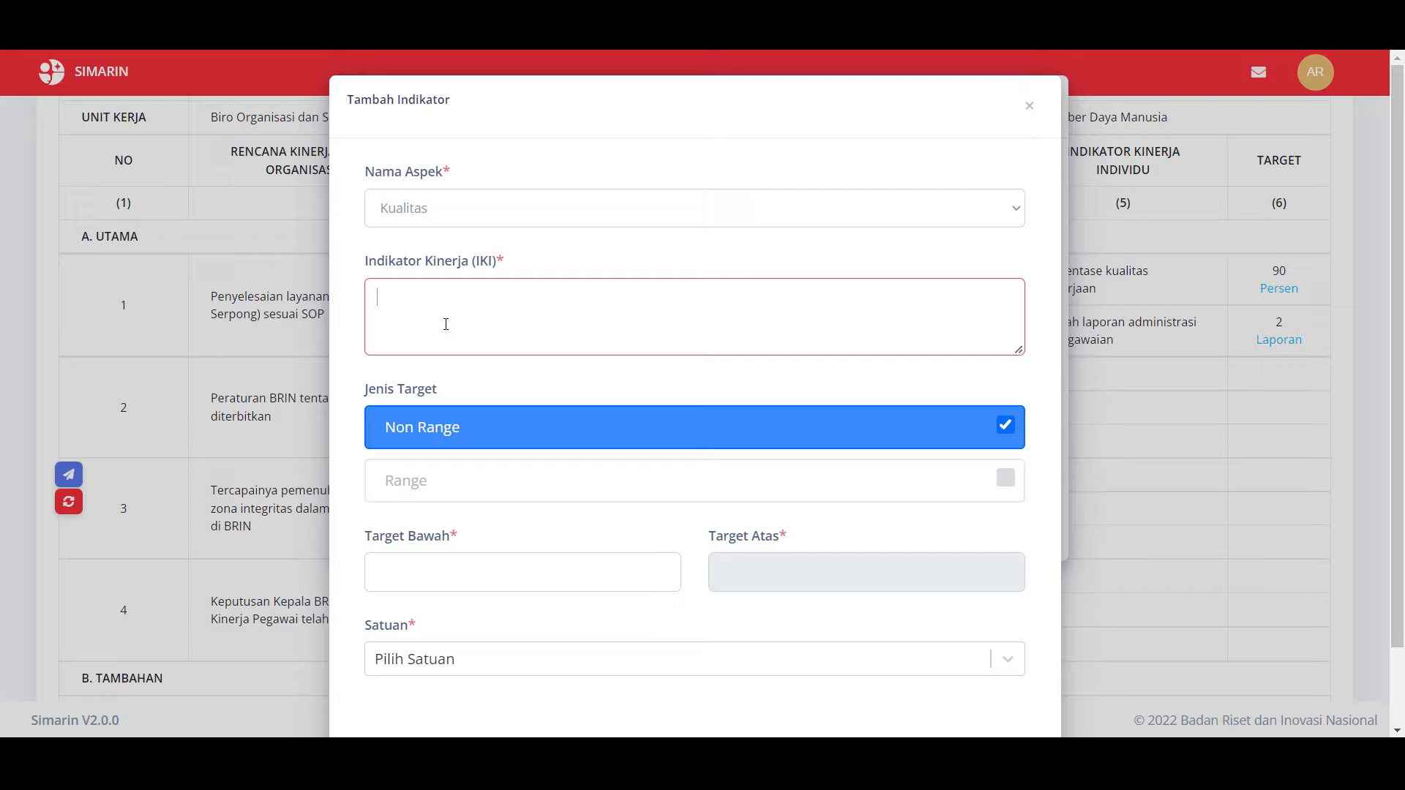
Step: Add RHK 2's indicator 'Persentase kualitas konsep peraturan BRIN tentang pengelolaan kinerja pegawai' at 90 Persen
type("Persentase kualitas konsep peraturan BRI")
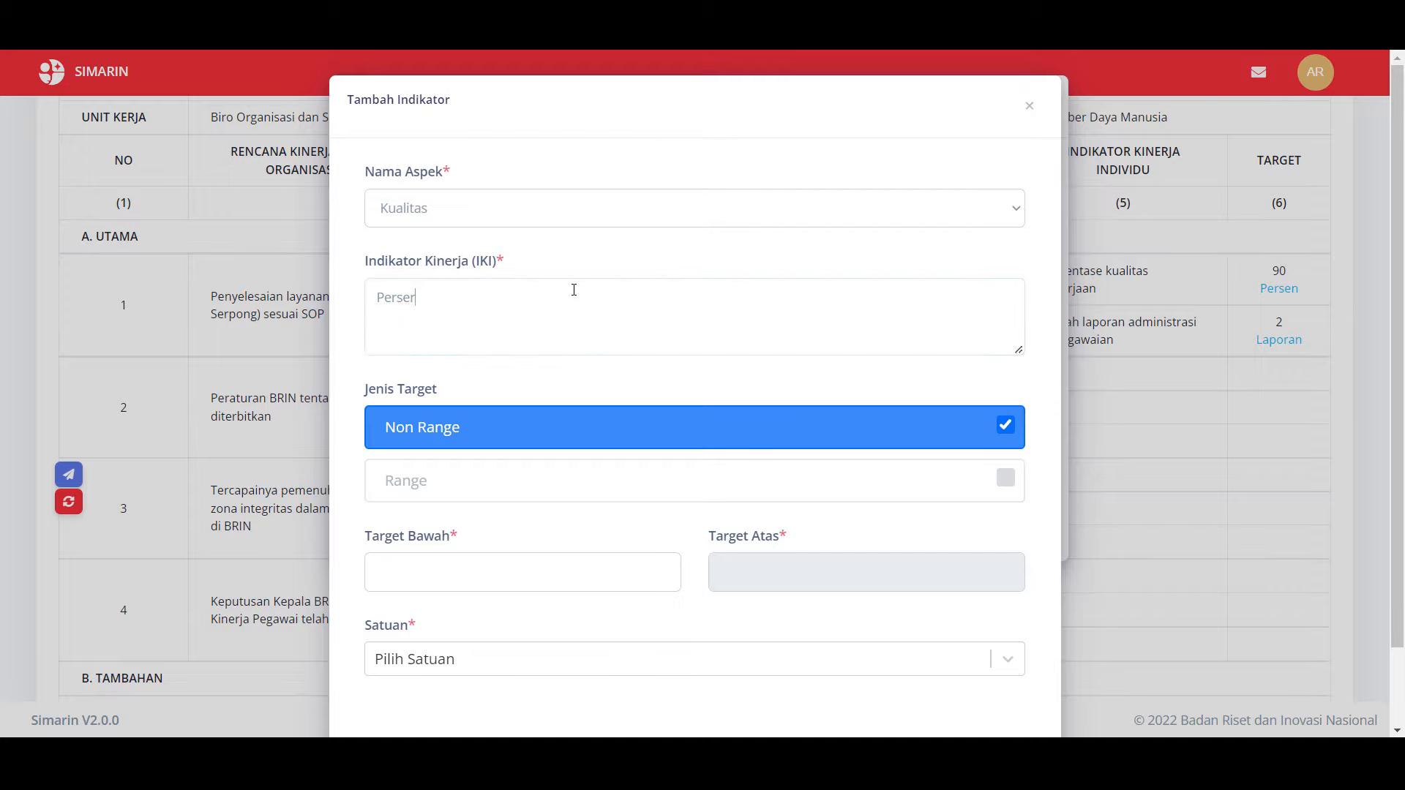
type("N tentang pengelolaan kinerja pegawai")
left_click(538, 573)
type("90")
left_click(538, 659)
left_click(991, 671)
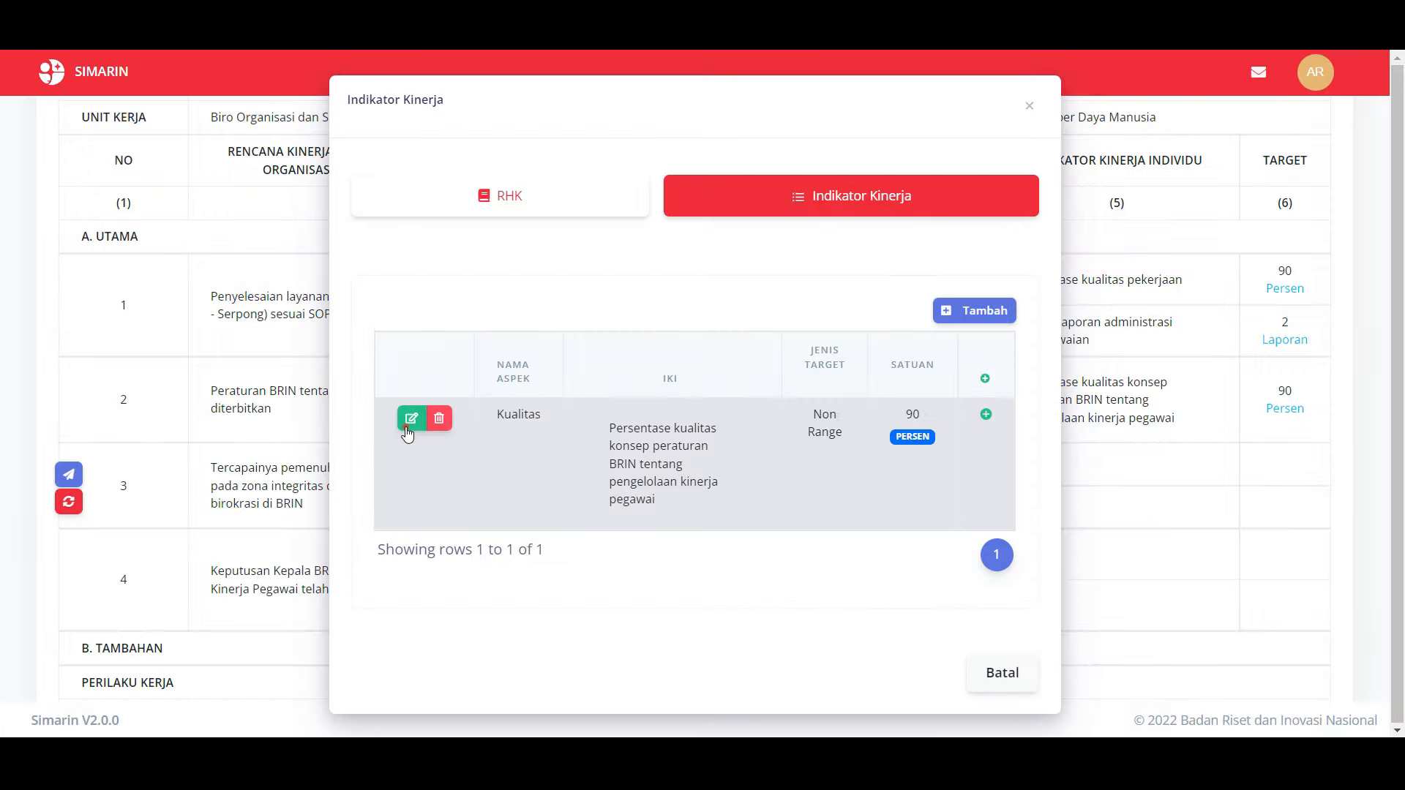
left_click(408, 422)
type("manajemen")
left_click(991, 671)
Step: Give the third RHK a 'Persentase kualitas pekerjaan' indicator with a 90 Persen target
left_click(614, 504)
left_click(850, 194)
left_click(981, 312)
type("Persentase kualitas pekerjaan")
left_click(445, 571)
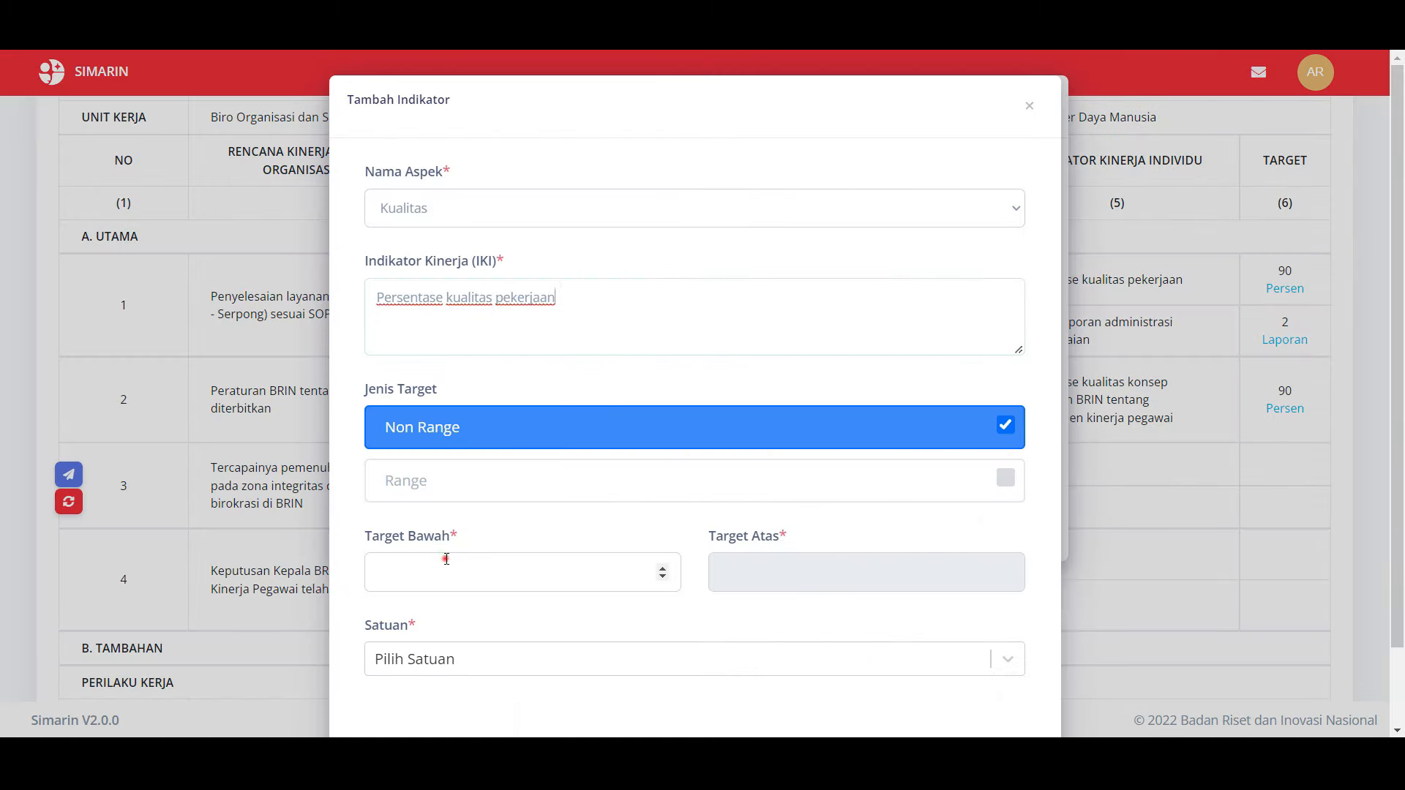
type("90")
left_click(717, 523)
left_click(794, 189)
Step: Start the fourth RHK's Kualitas indicator, trimming the trailing words from its description
left_click(984, 312)
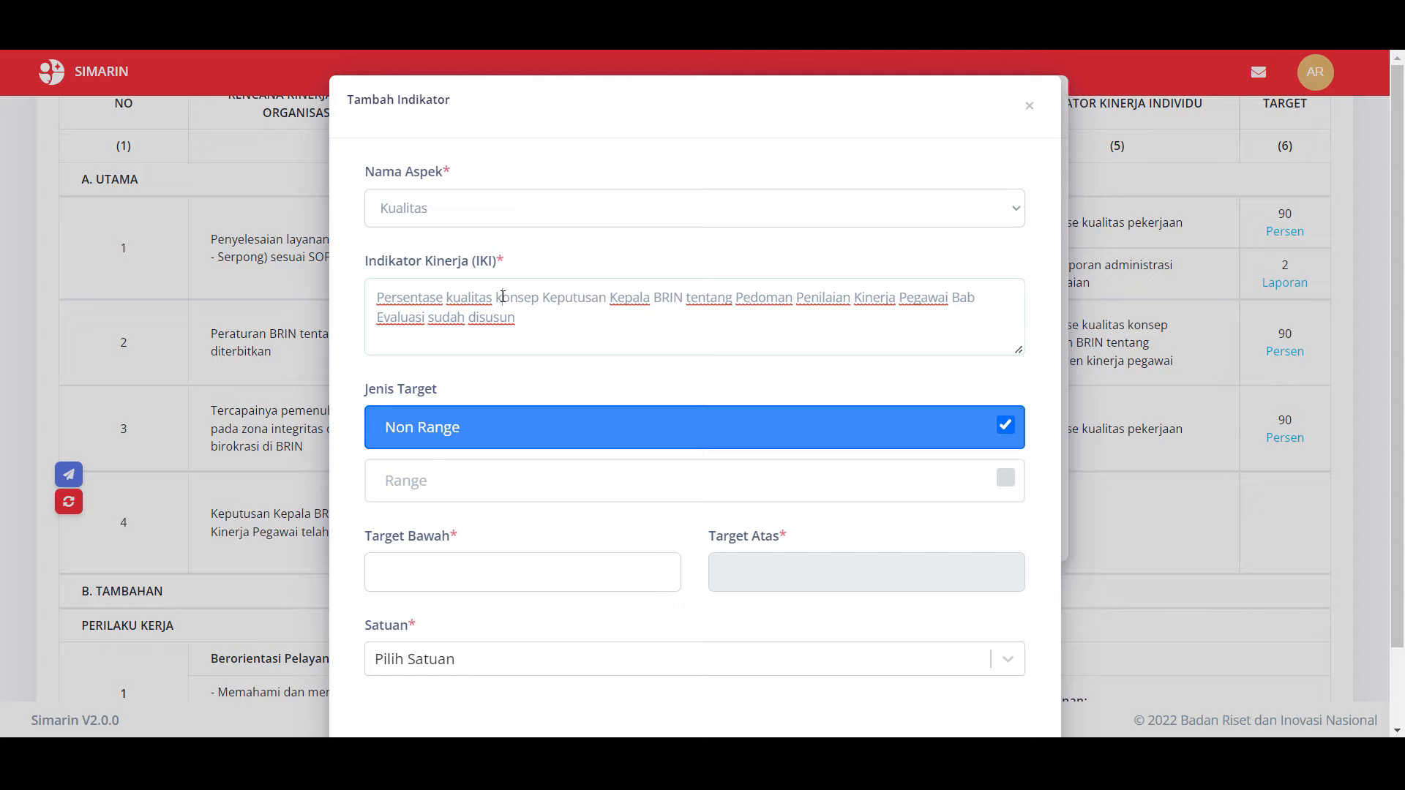
key("BackSpace")
key("BackSpace")
key("BackSpace")
key("BackSpace")
key("BackSpace")
key("BackSpace")
key("BackSpace")
key("BackSpace")
key("BackSpace")
key("BackSpace")
key("BackSpace")
key("BackSpace")
key("BackSpace")
key("BackSpace")
scroll(558, 511, "down", 1)
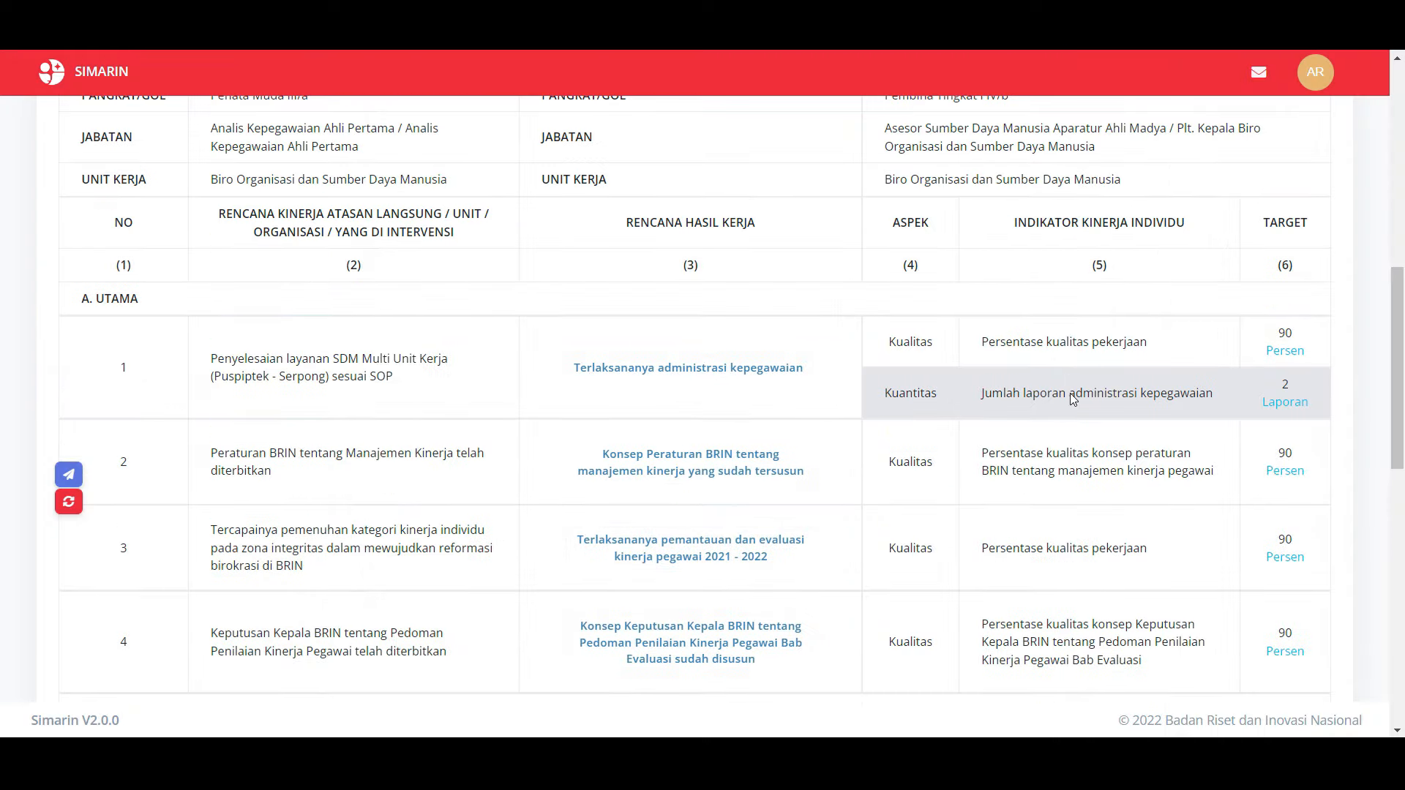
scroll(1073, 399, "down", 4)
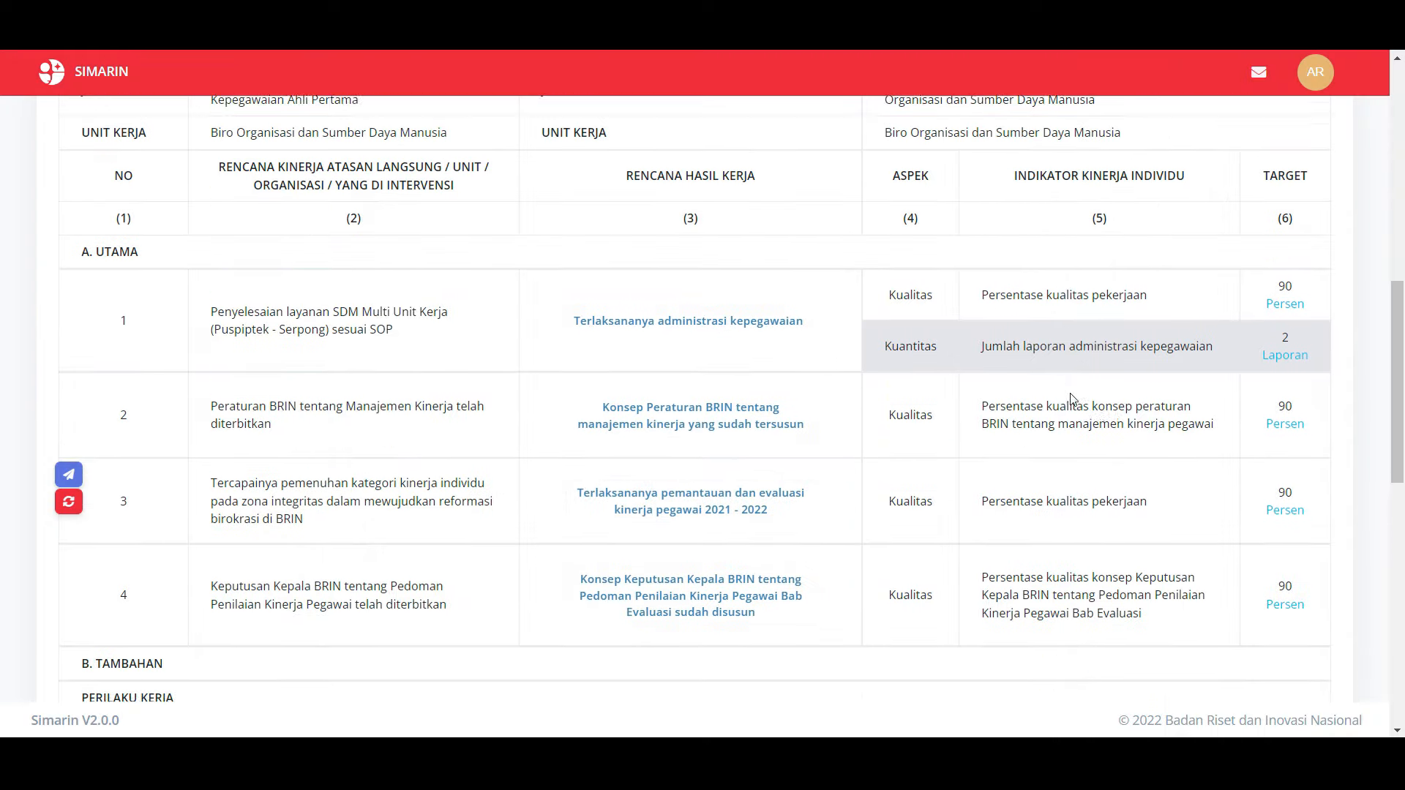
scroll(1073, 399, "down", 1)
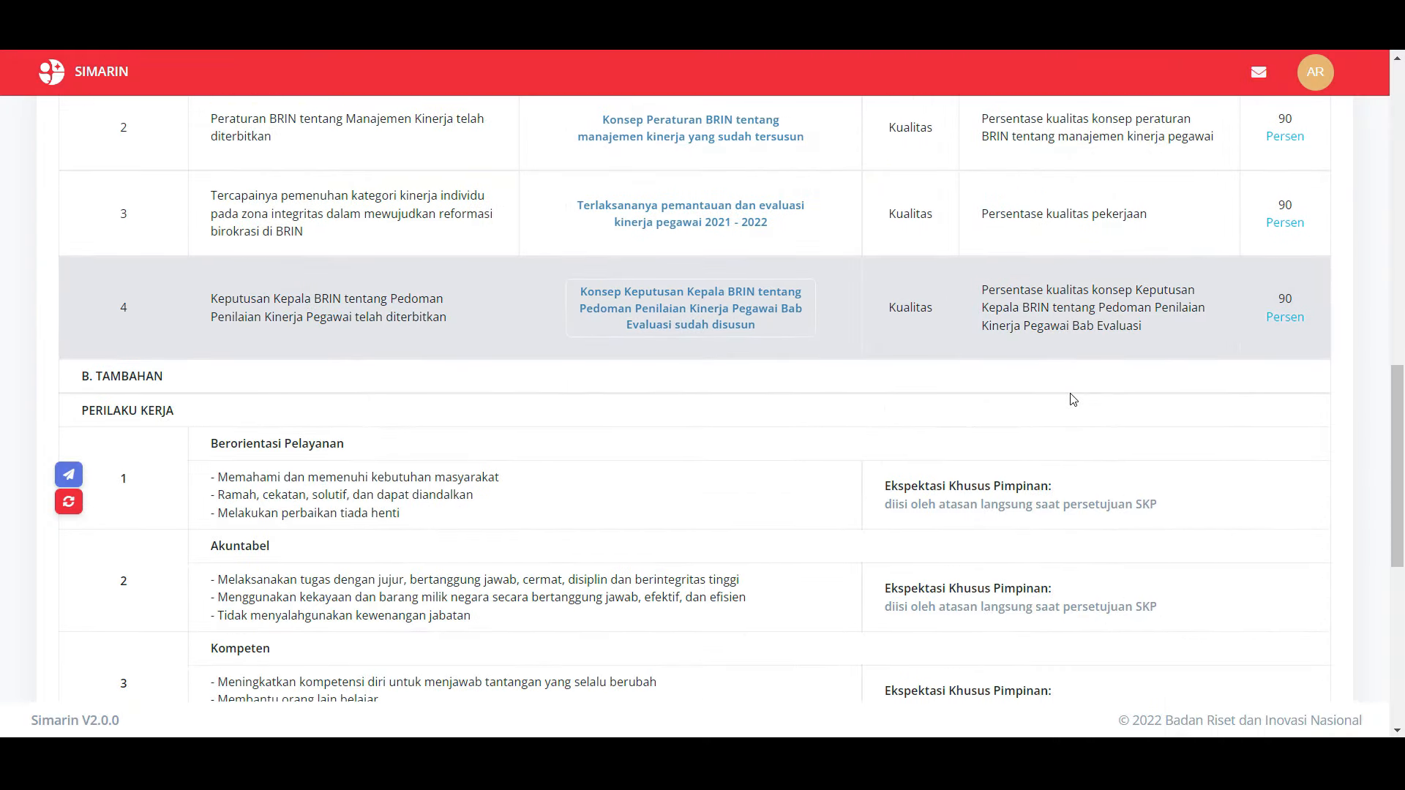
scroll(1073, 399, "down", 1)
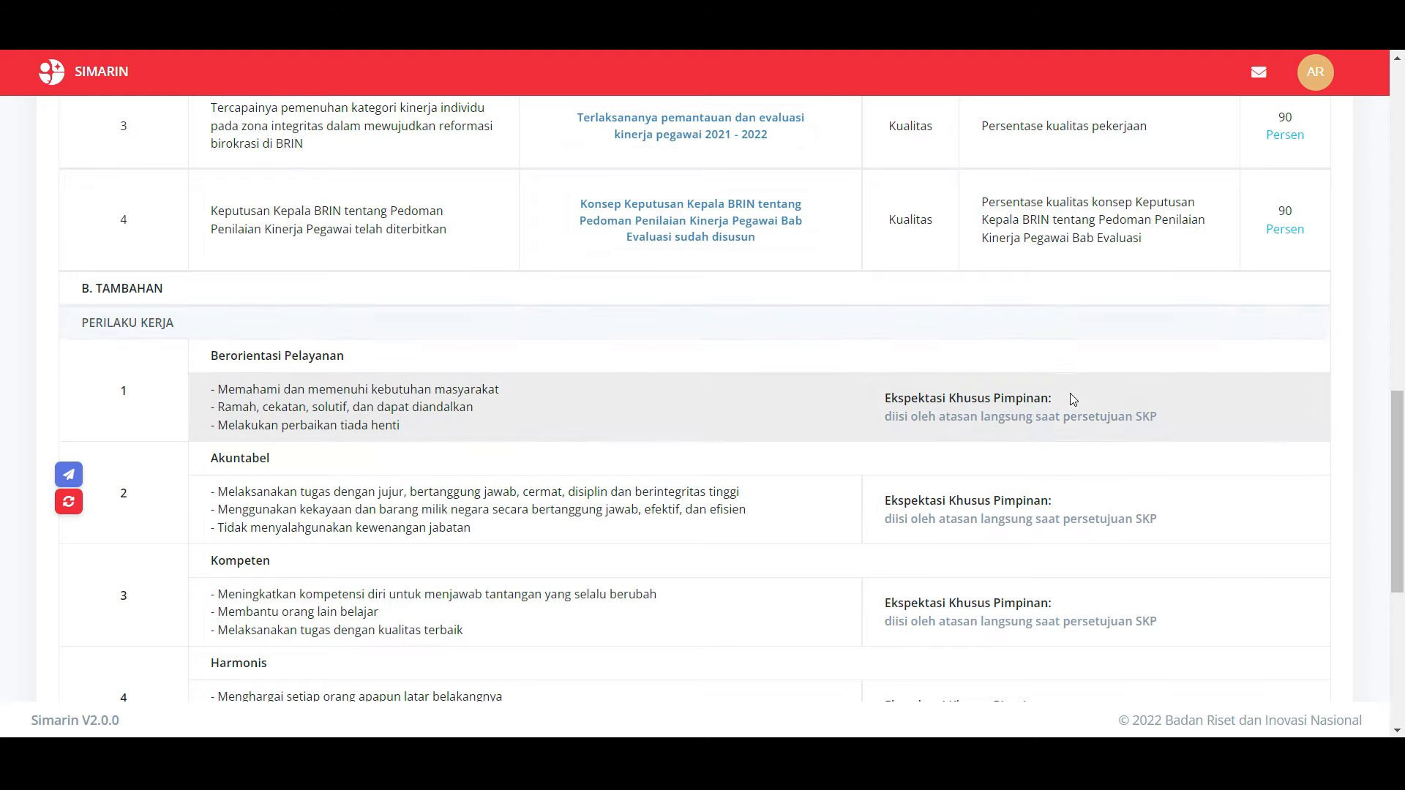
scroll(1072, 398, "down", 2)
scroll(1069, 393, "down", 1)
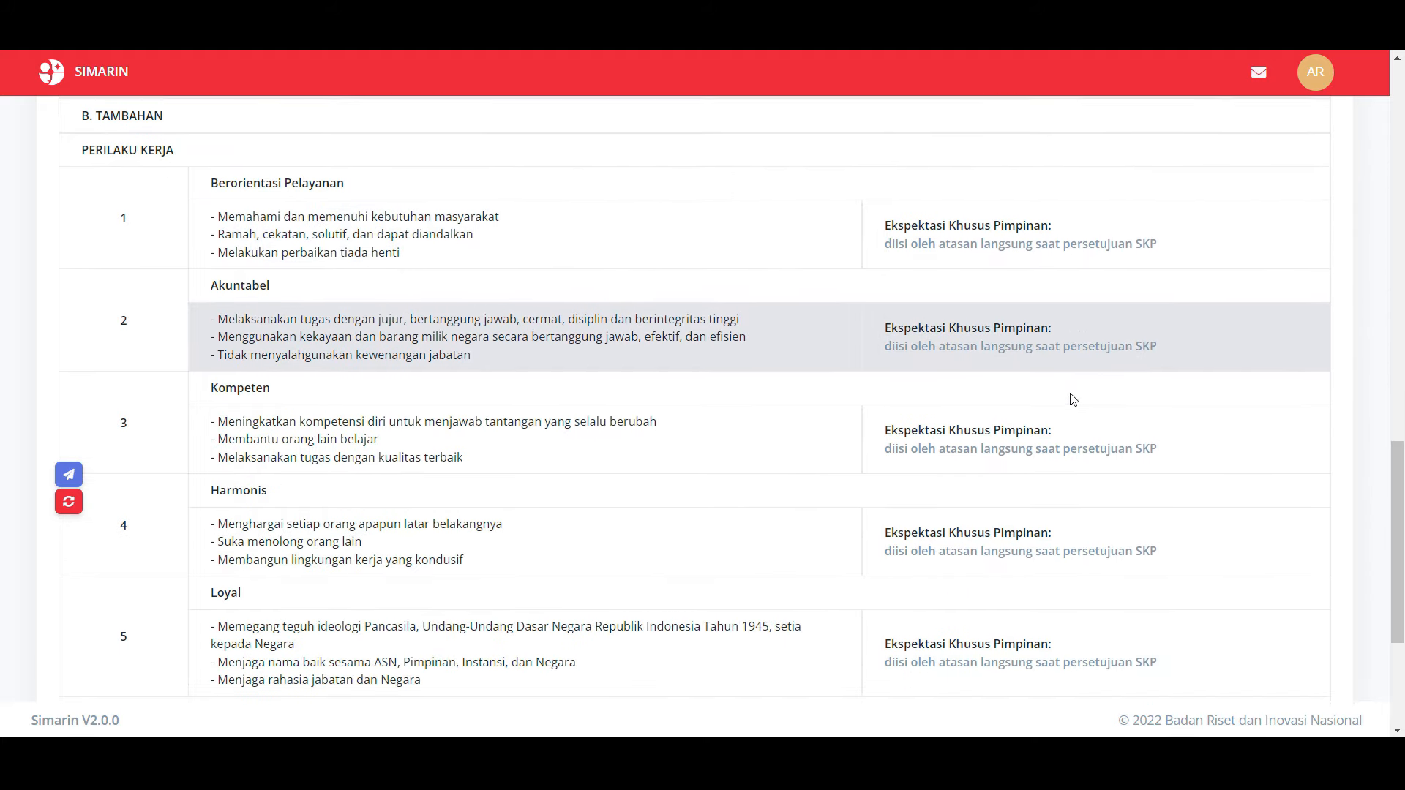
scroll(1073, 399, "down", 2)
scroll(1073, 399, "down", 2)
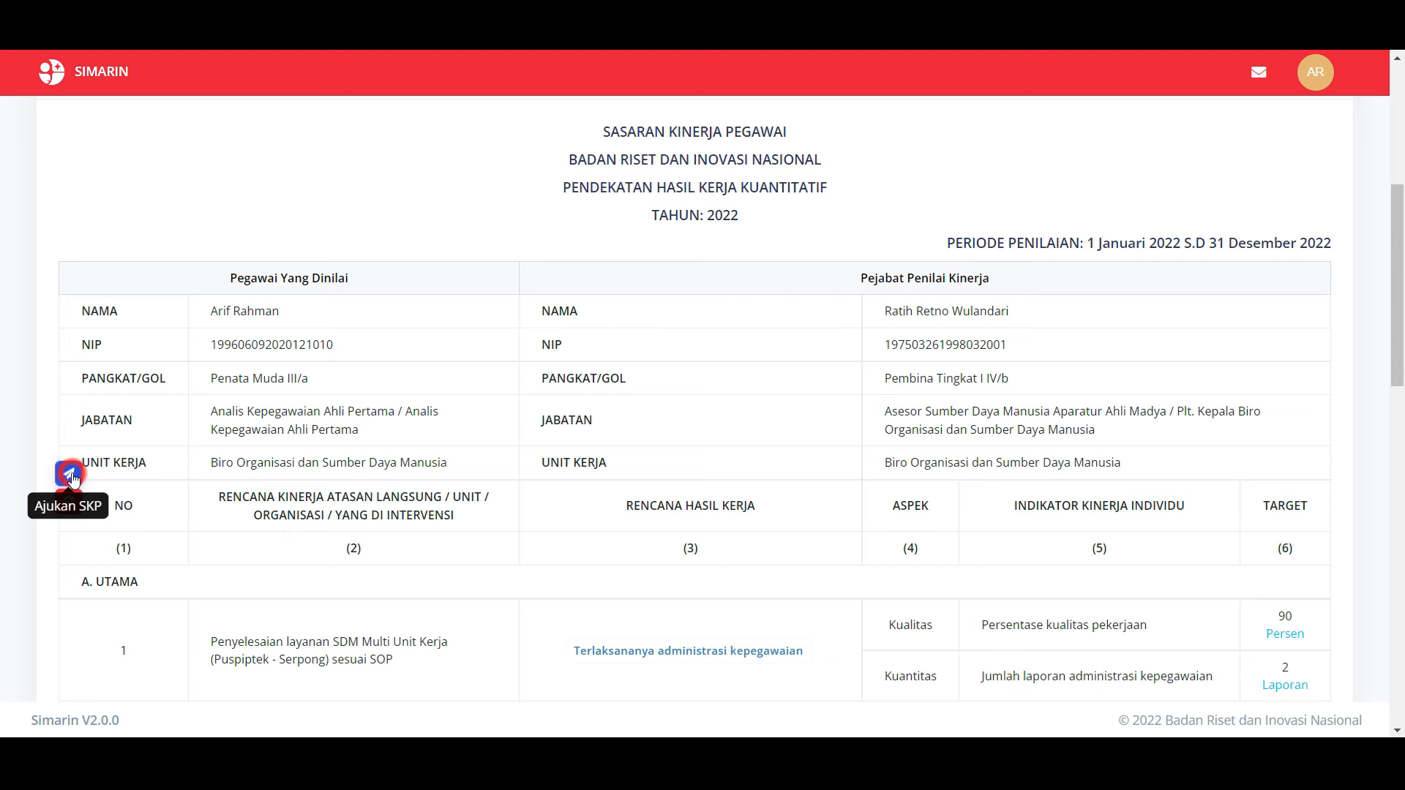
Step: Submit the 2022 SKP with Ajukan SKP and confirm 'Ya, Ajukan' without adding a note
left_click(71, 477)
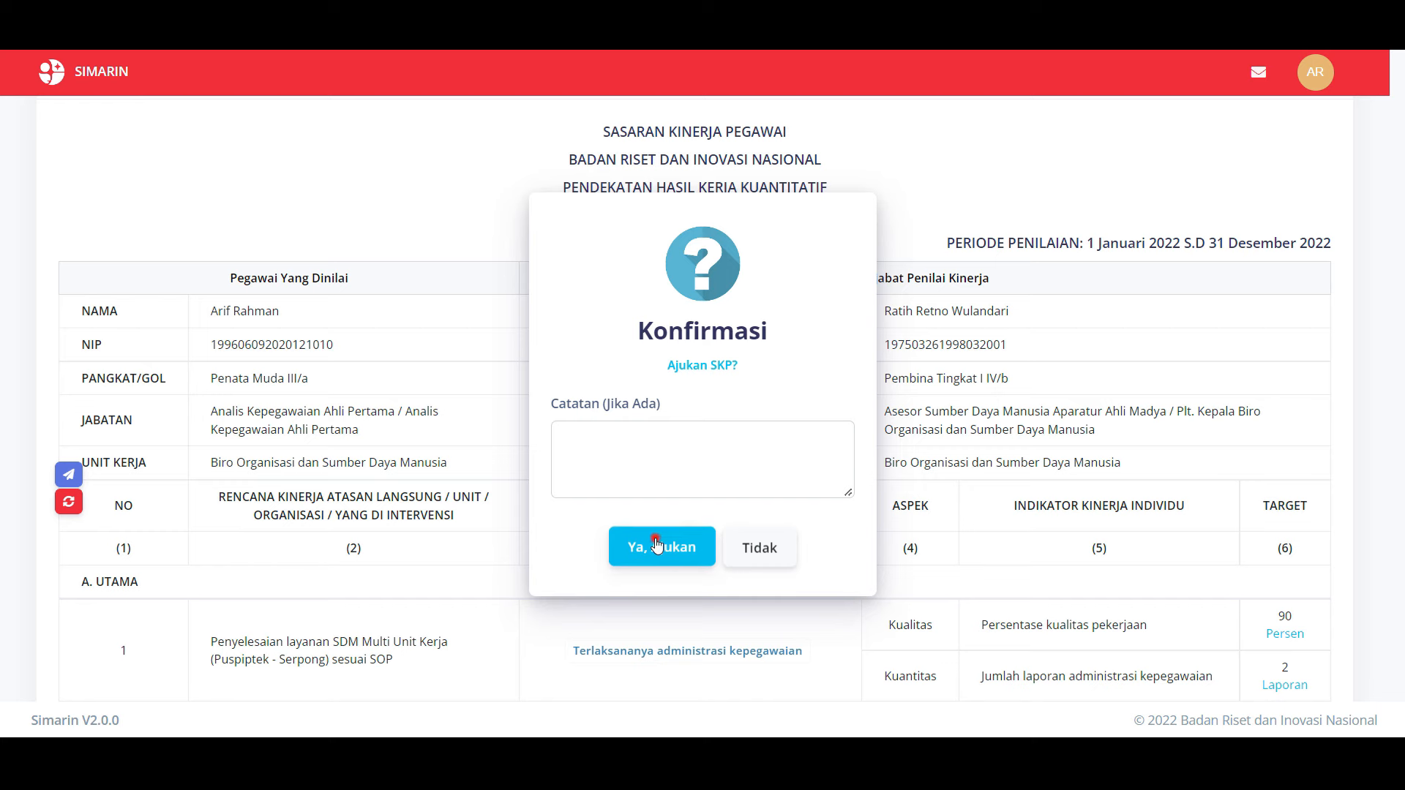
left_click(656, 546)
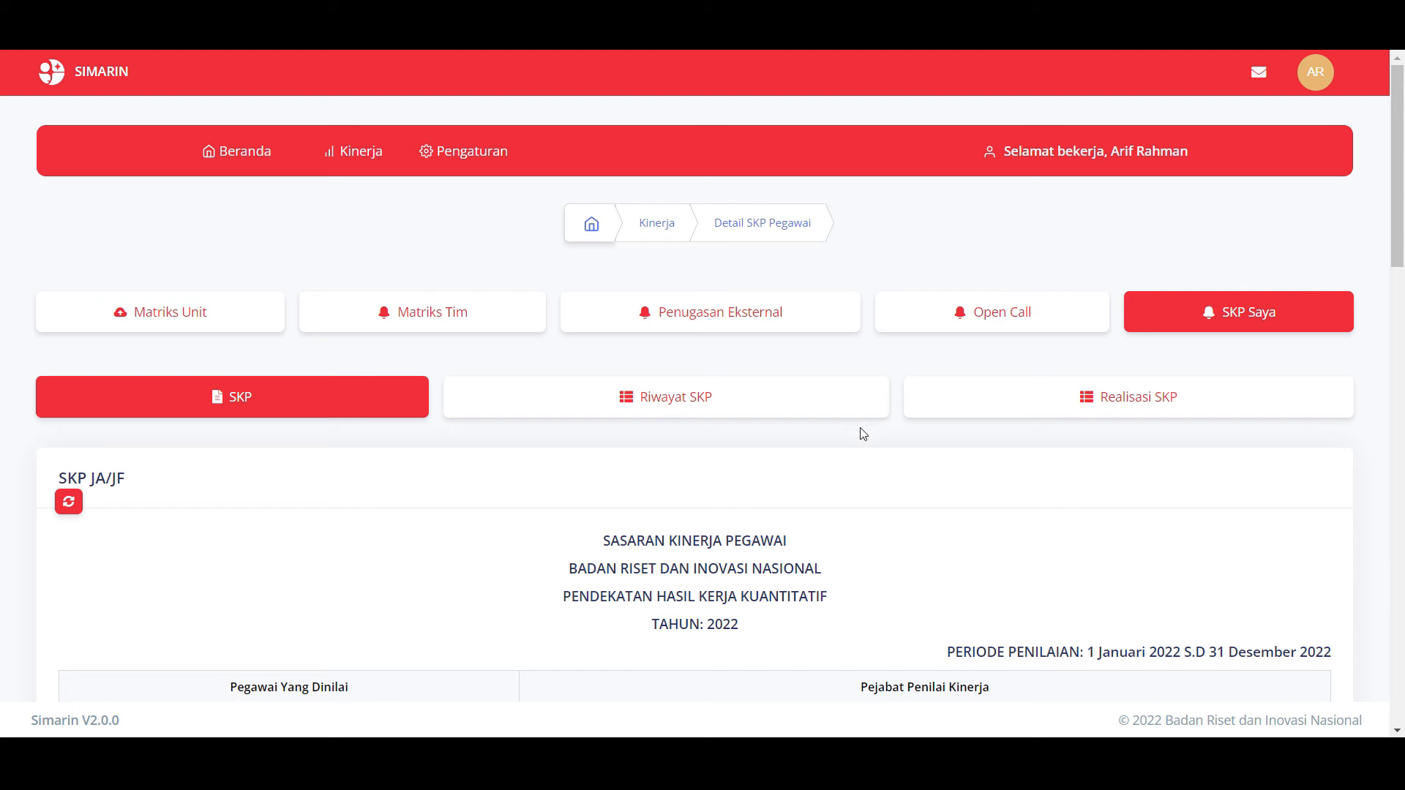
Step: Confirm Riwayat SKP shows Permohonan Persetujuan at Sedang Proses, then go to Kinerja > SKP Pegawai
left_click(821, 405)
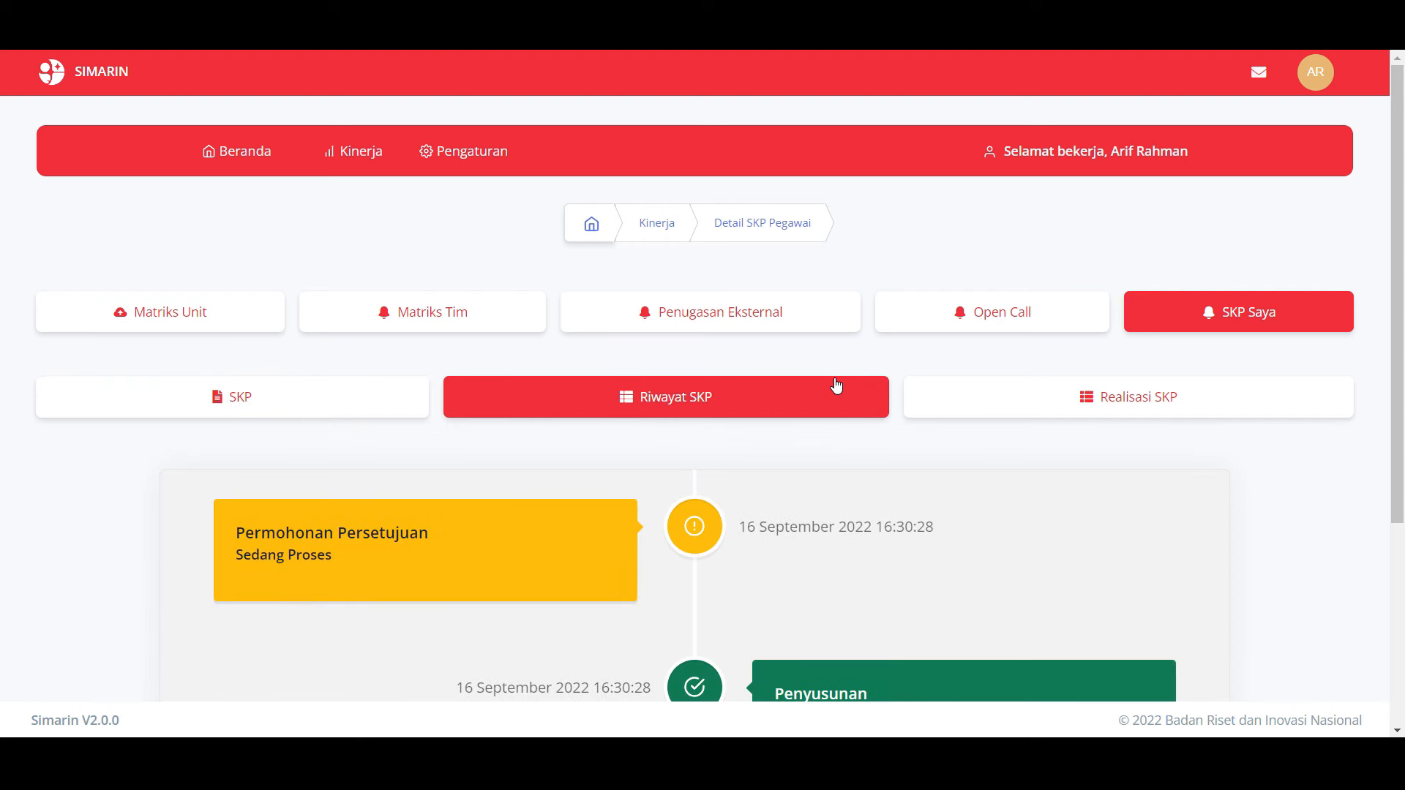
scroll(837, 386, "down", 3)
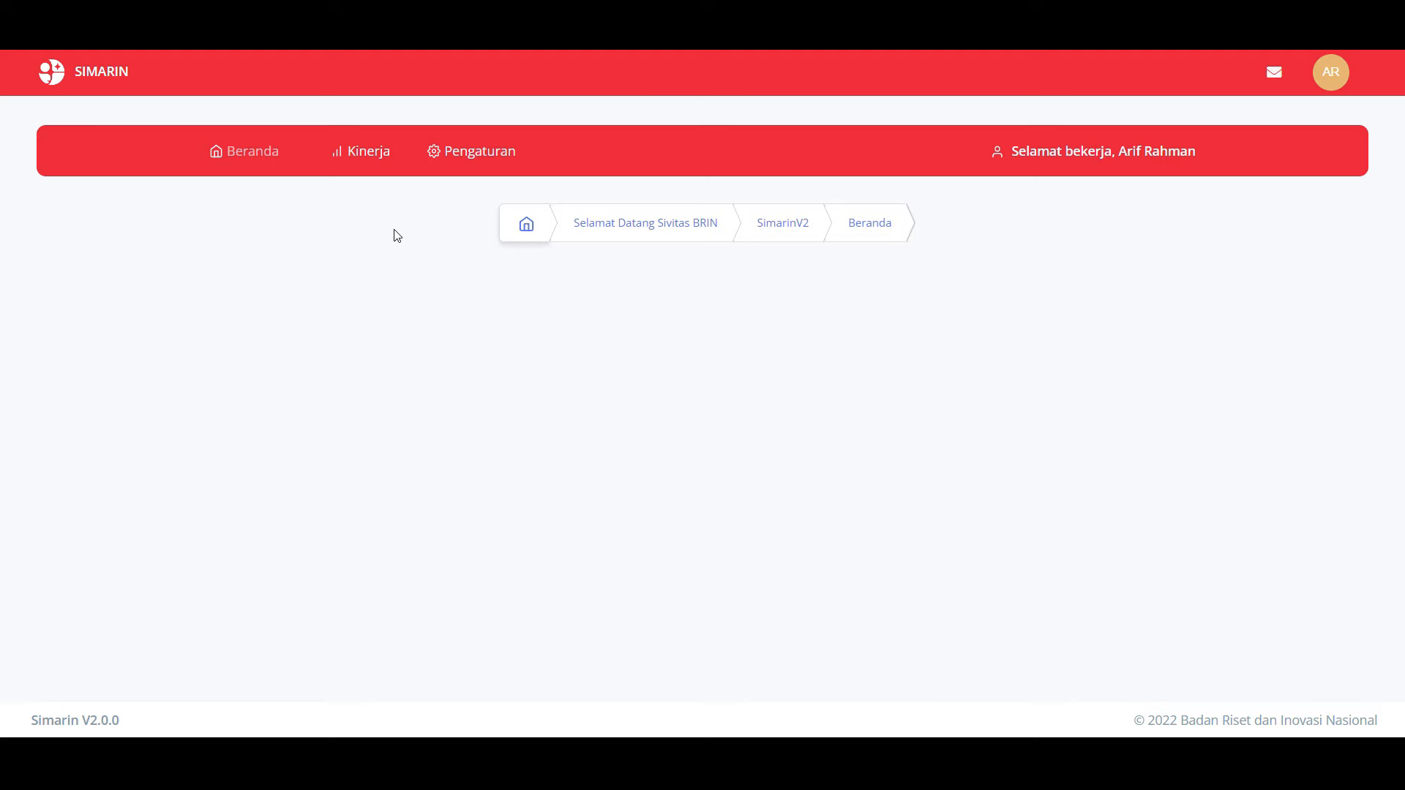
left_click(377, 160)
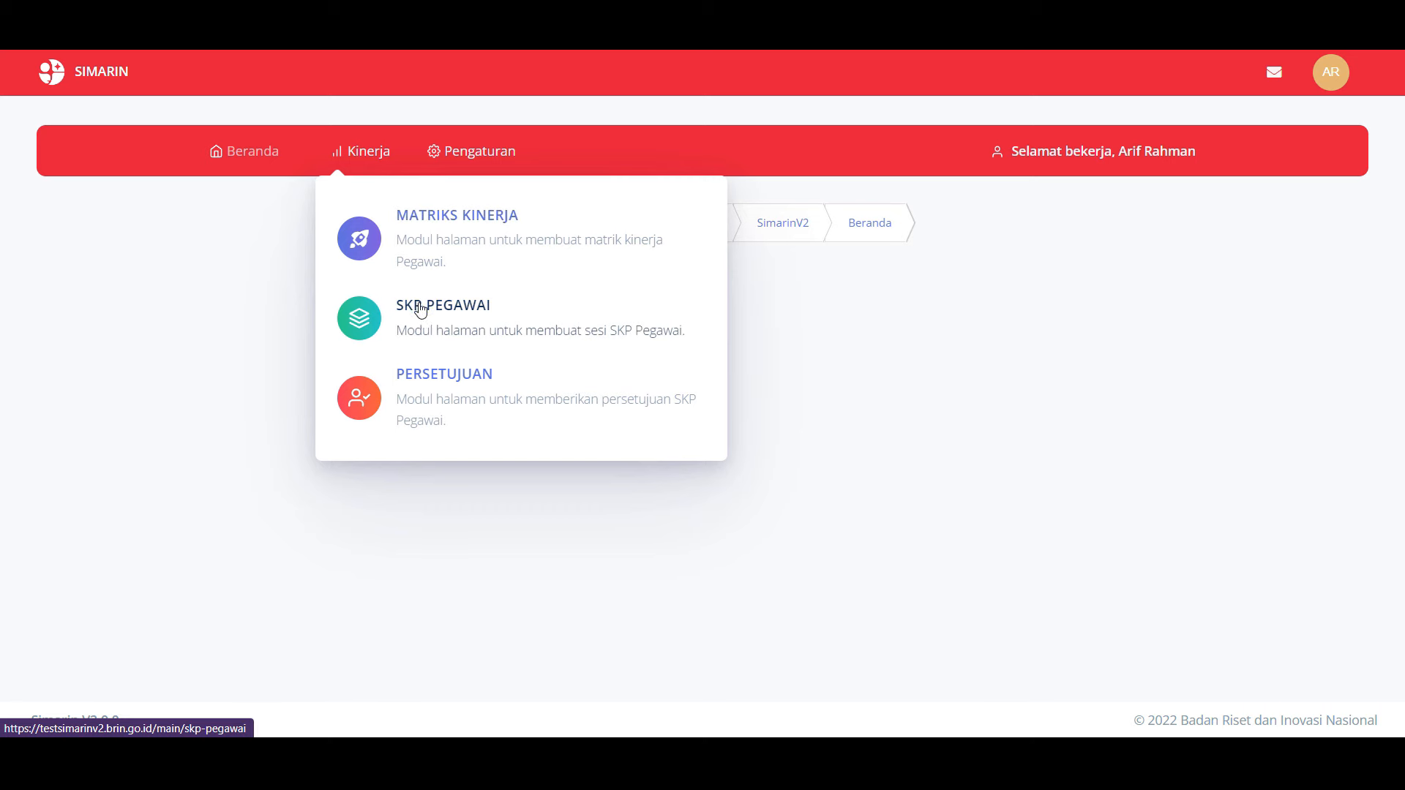
left_click(423, 318)
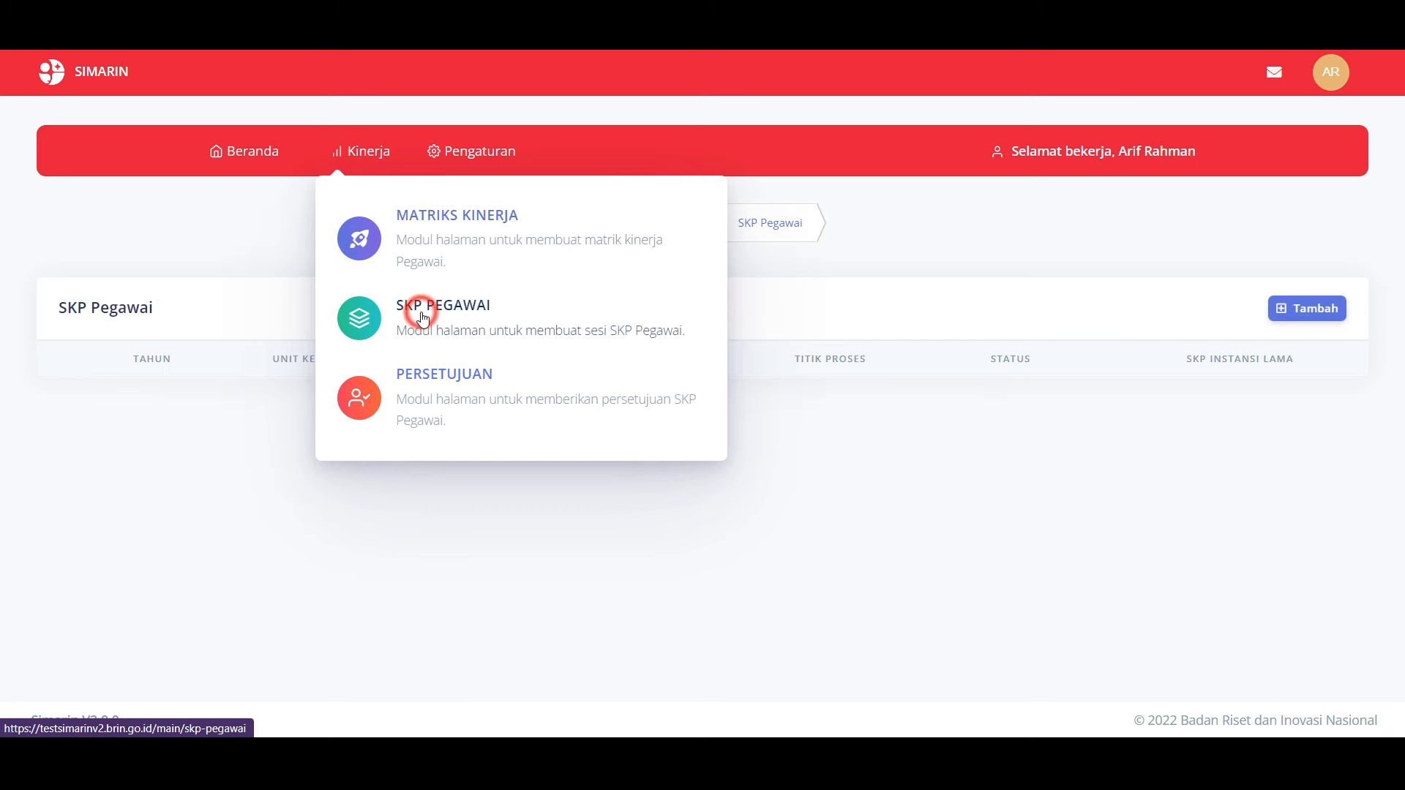